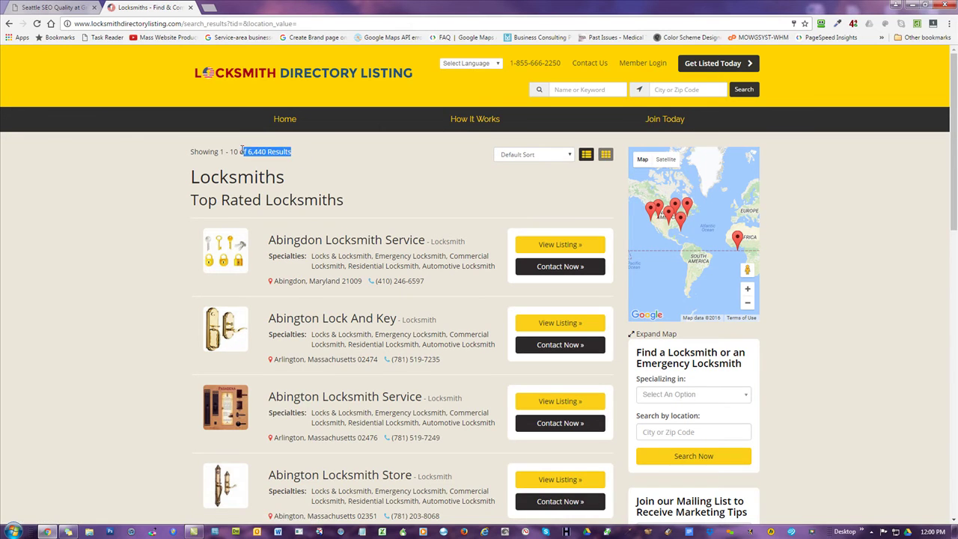
# - Leave the 6,440-result locksmith listing and go to the directory home page via the site logo
pyautogui.click(52, 226)
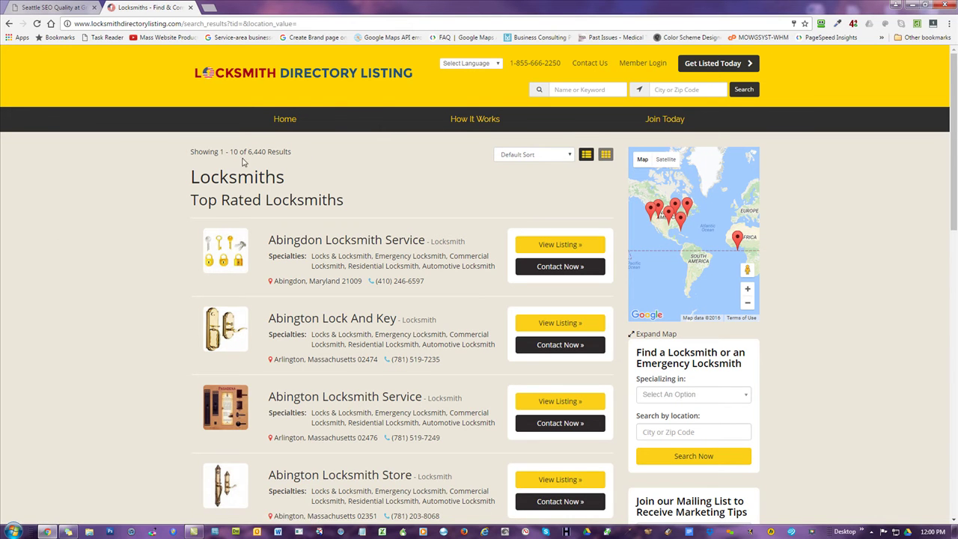
pyautogui.click(271, 73)
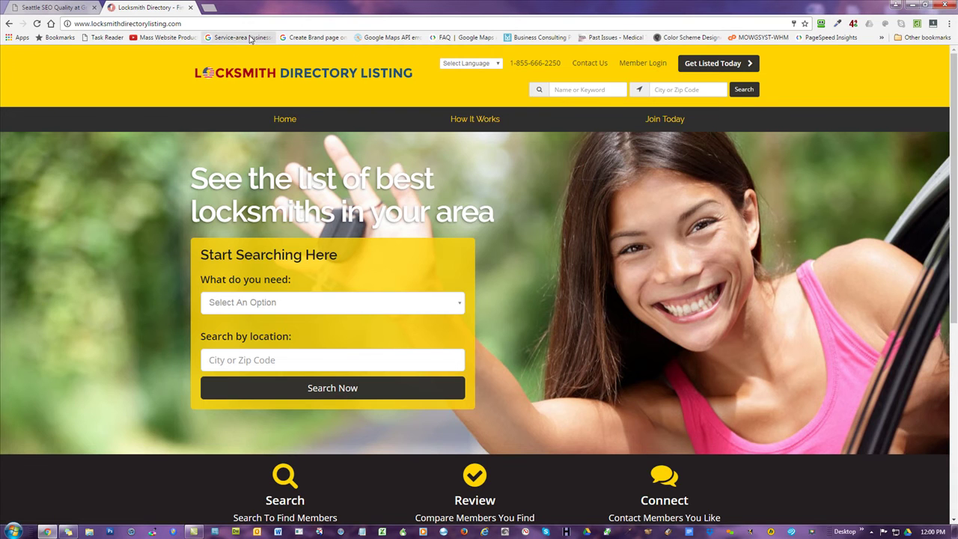
# - Load dl.software-installer.com in a new tab, open User Manager's Delete User form, then return to the locksmith tab
pyautogui.click(207, 12)
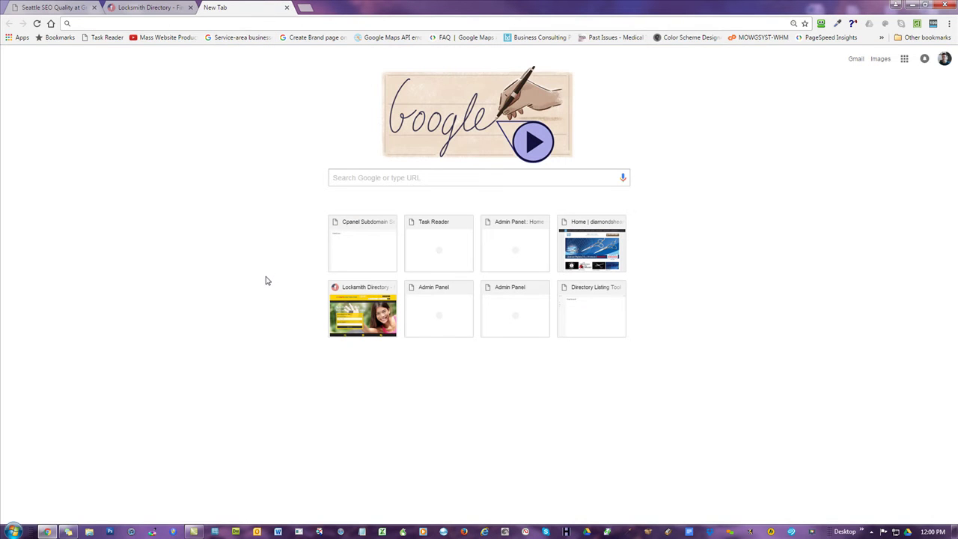
pyautogui.write('dl')
pyautogui.press('Return')
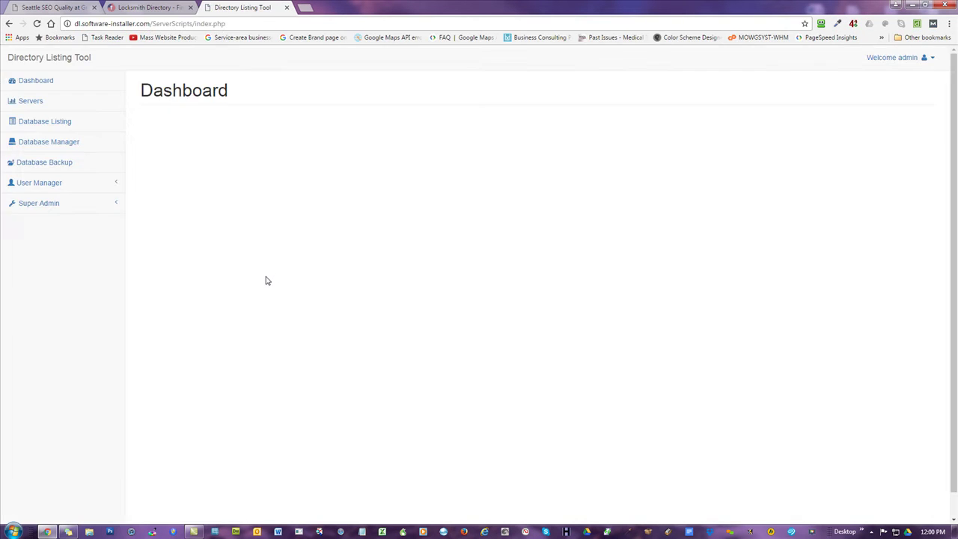
pyautogui.click(34, 182)
pyautogui.click(59, 262)
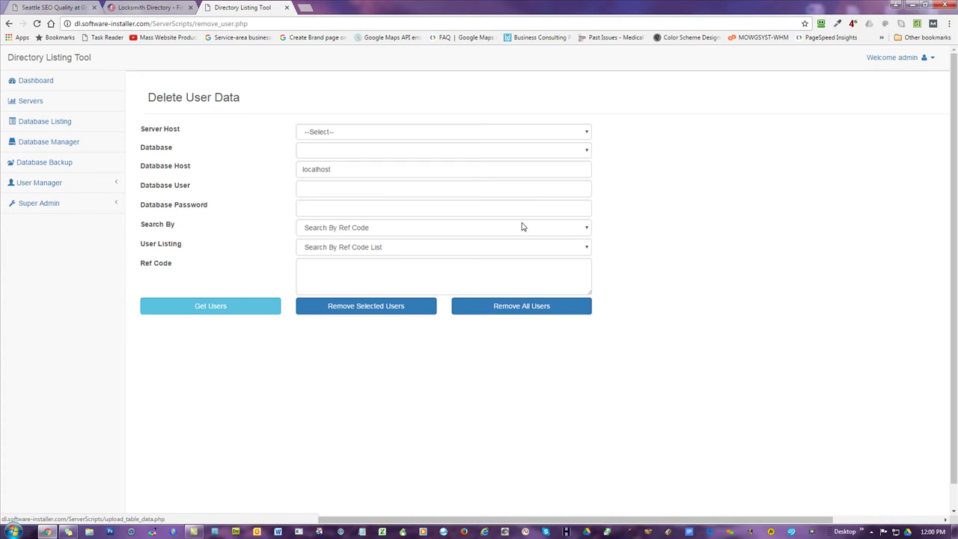
pyautogui.hotkey('ctrl', 'shift', 'Tab')
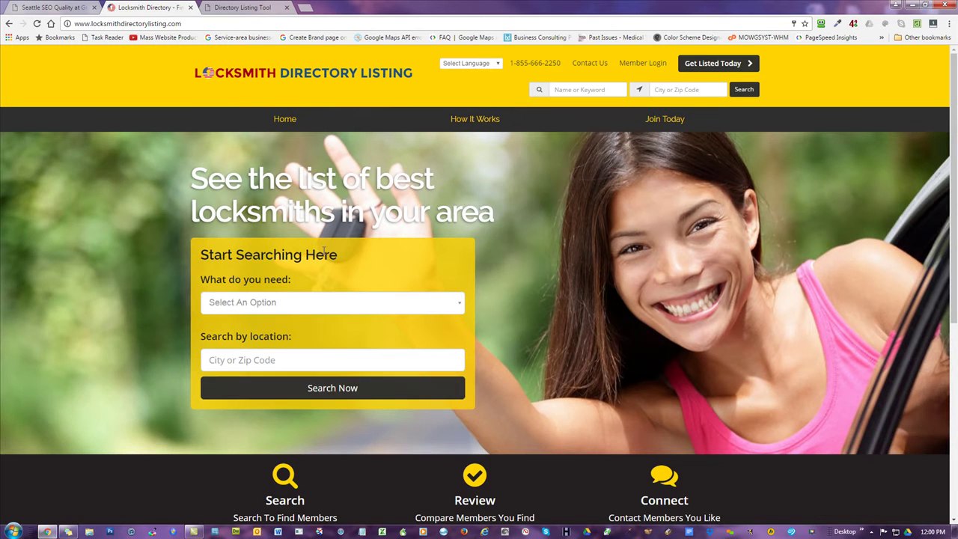
# - Run a search for all locksmiths and scroll through the results
pyautogui.click(366, 394)
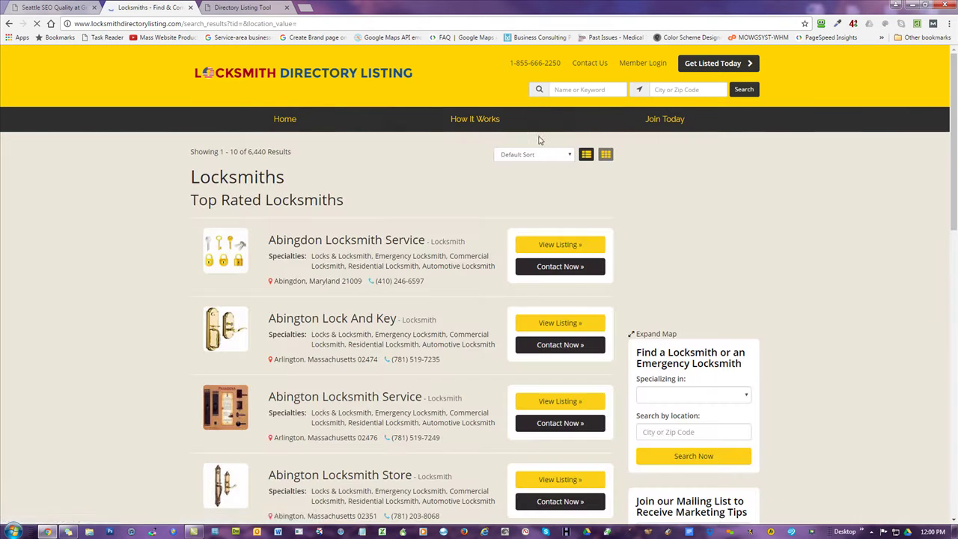
pyautogui.scroll(-6, 430, 271)
pyautogui.scroll(-4, 431, 271)
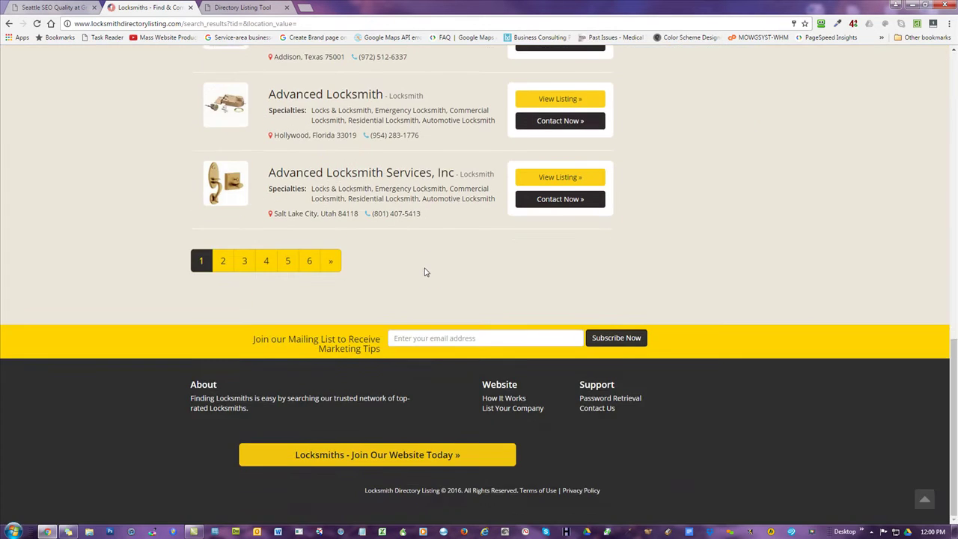
pyautogui.scroll(9, 424, 271)
# - Open and read Abington Lock And Key's listing, then switch to the Delete User Data tab
pyautogui.click(573, 201)
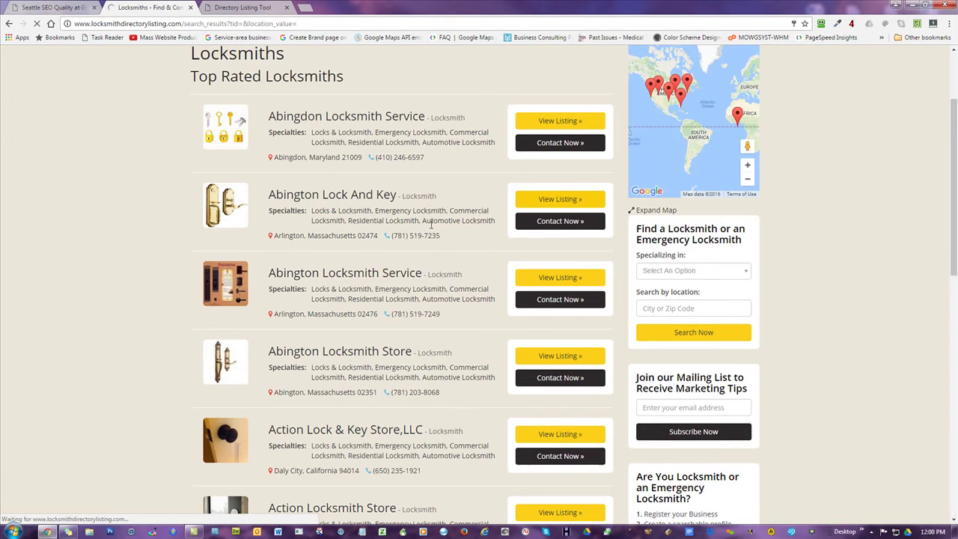
pyautogui.scroll(-2, 733, 237)
pyautogui.scroll(-2, 739, 236)
pyautogui.scroll(-5, 295, 120)
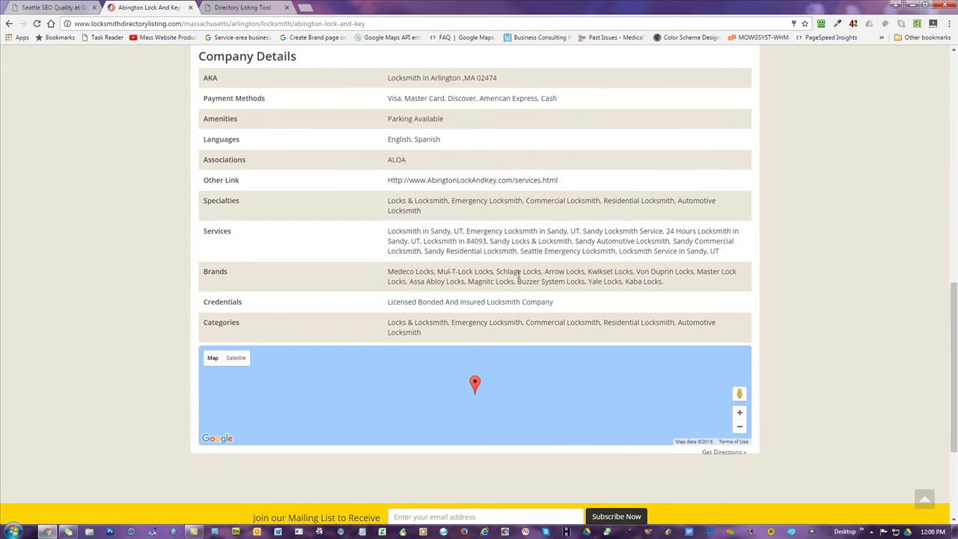
pyautogui.scroll(12, 504, 318)
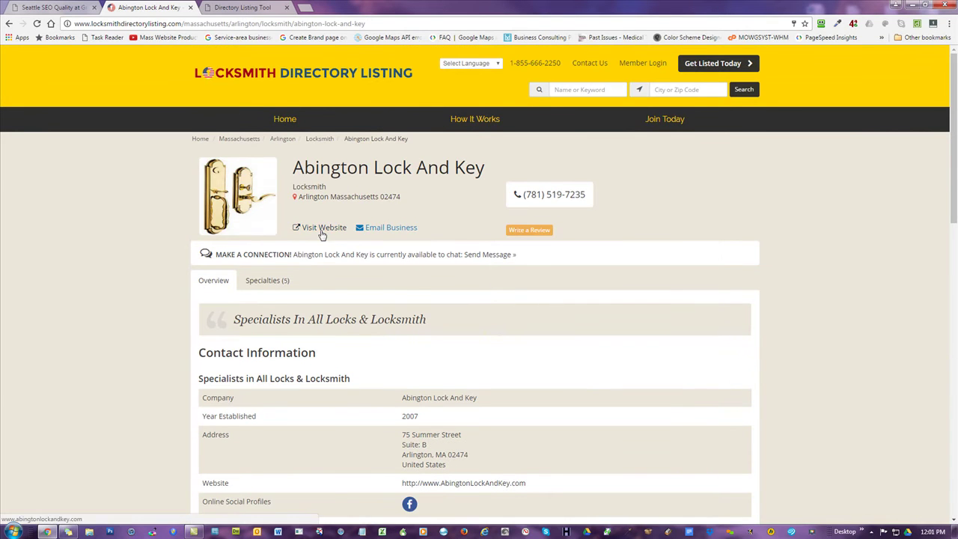
pyautogui.click(241, 6)
# - Remove all users from the directory database on server host locksmithdirectory.com, confirming the deletion
pyautogui.click(354, 136)
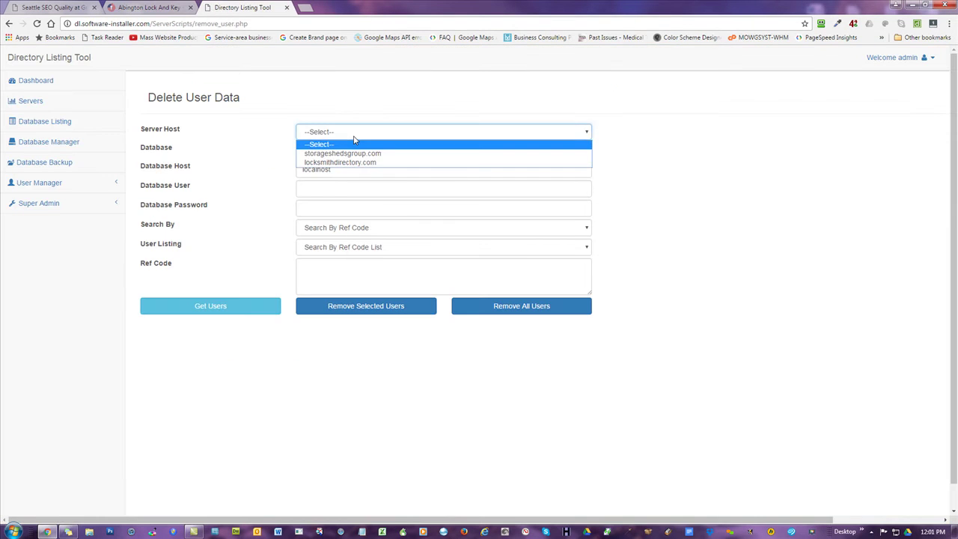
pyautogui.click(346, 161)
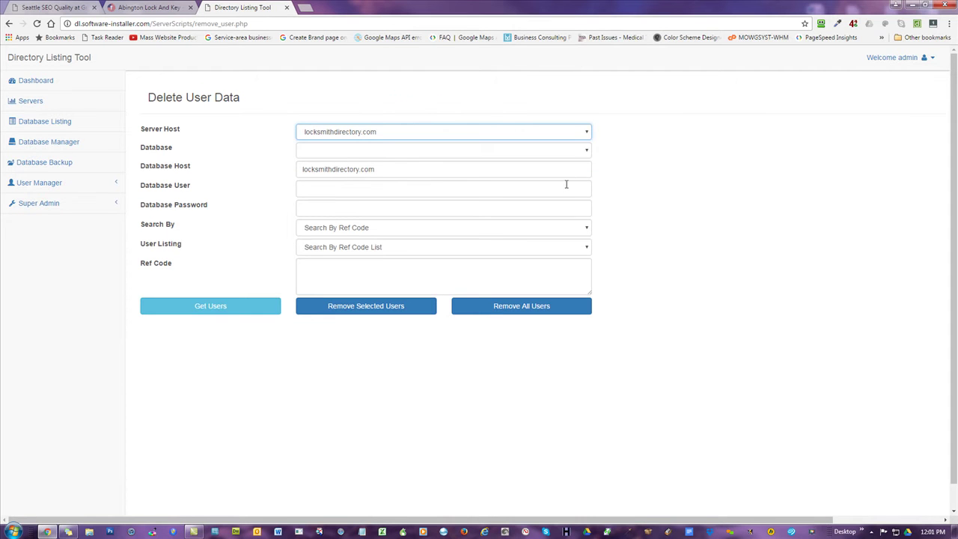
pyautogui.click(359, 157)
pyautogui.click(357, 169)
pyautogui.click(373, 150)
pyautogui.click(368, 163)
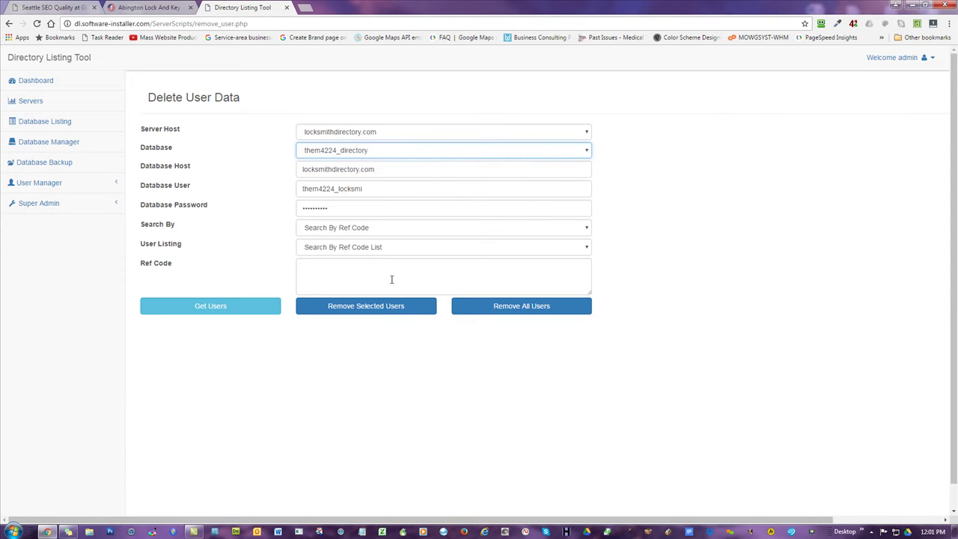
pyautogui.click(535, 310)
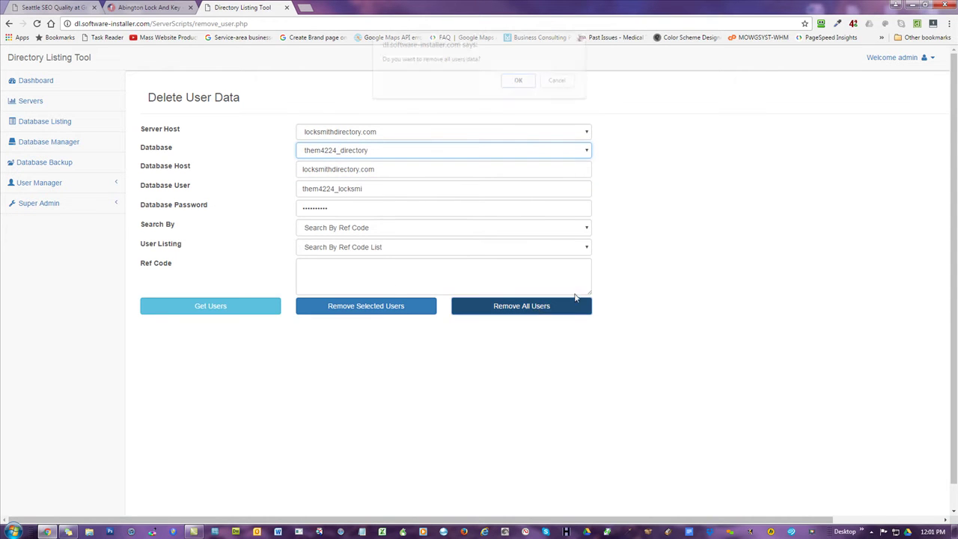
pyautogui.click(519, 82)
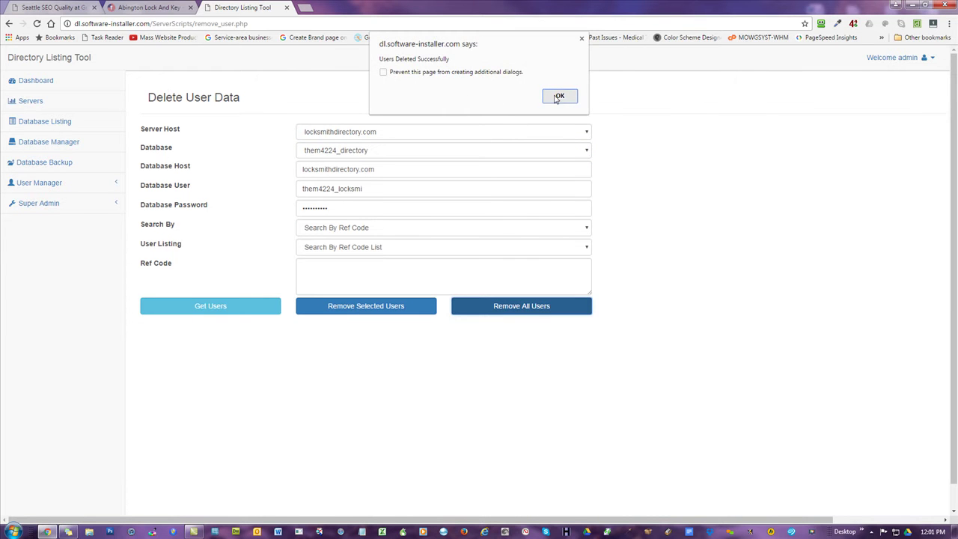
pyautogui.click(558, 97)
# - Return to the locksmith site's home page and search to check the listings are gone
pyautogui.click(166, 7)
pyautogui.click(284, 120)
pyautogui.click(332, 388)
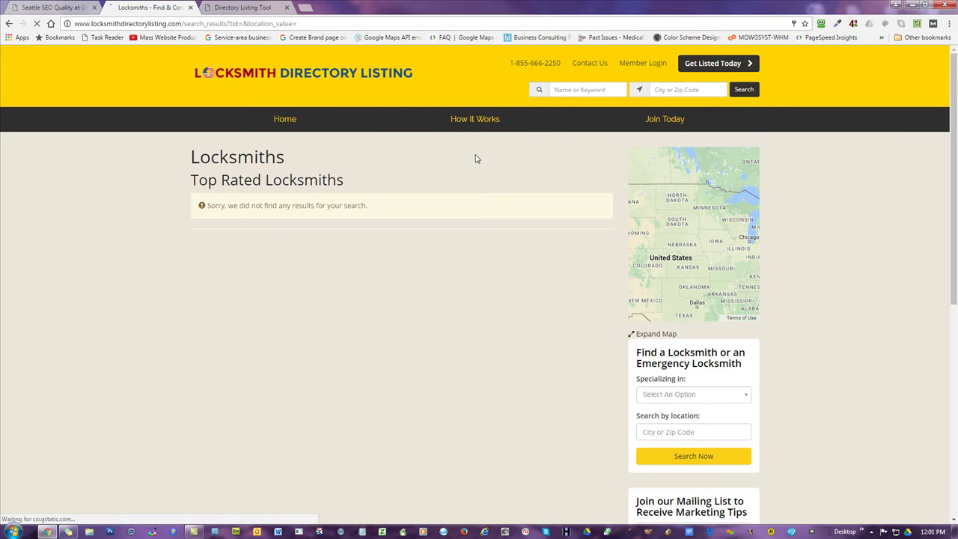
# - Scroll the empty locksmith results page, then go back to the Directory Listing Tool tab
pyautogui.scroll(-2, 320, 273)
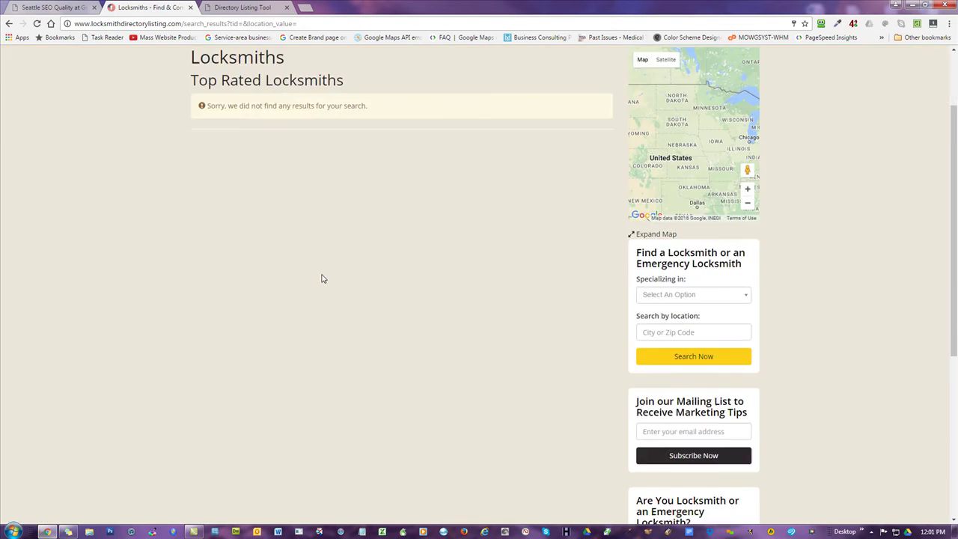
pyautogui.scroll(-2, 323, 278)
pyautogui.scroll(3, 337, 259)
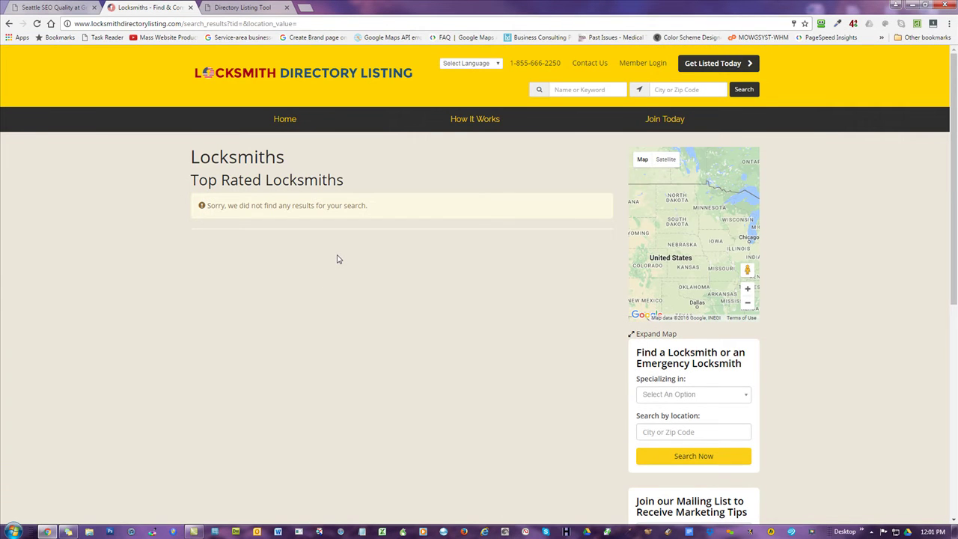
pyautogui.click(236, 7)
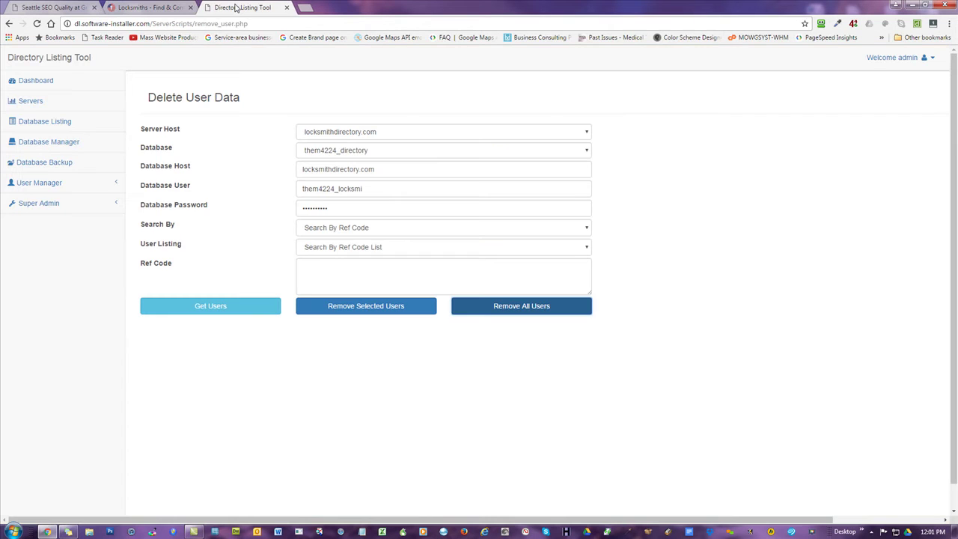
# - Open User Manager's CSV Upload form with the LDL-Files folder window beside the browser
pyautogui.click(44, 185)
pyautogui.click(34, 222)
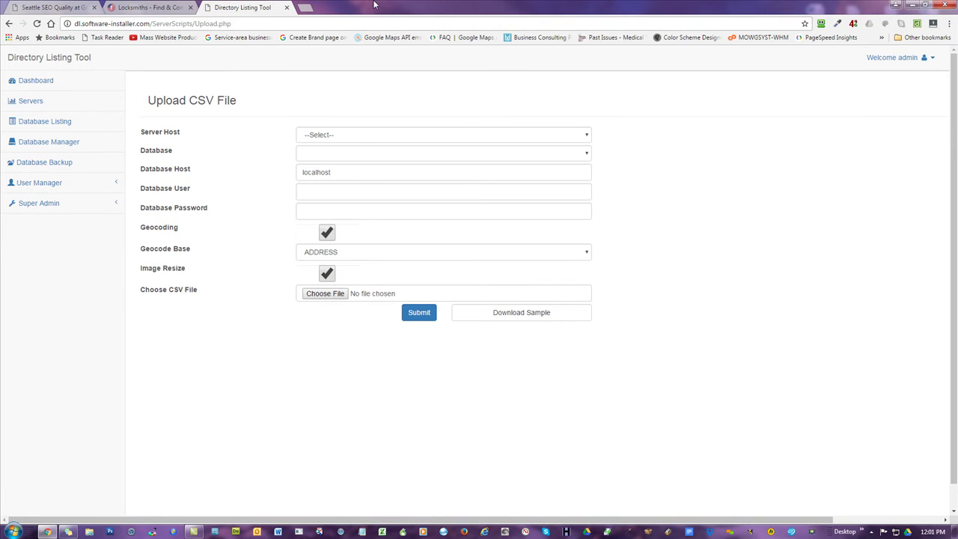
pyautogui.press('super+d')
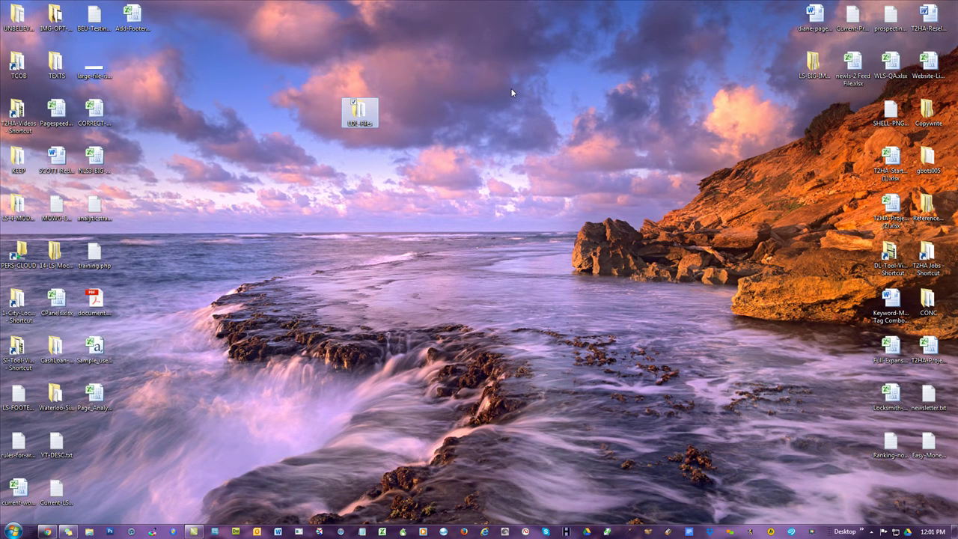
pyautogui.press('Return')
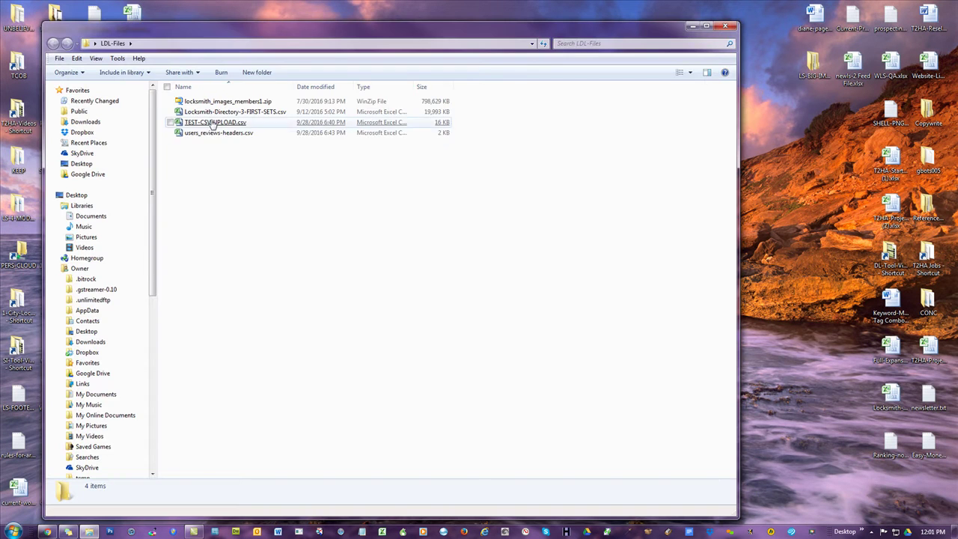
pyautogui.hotkey('alt', 'Tab')
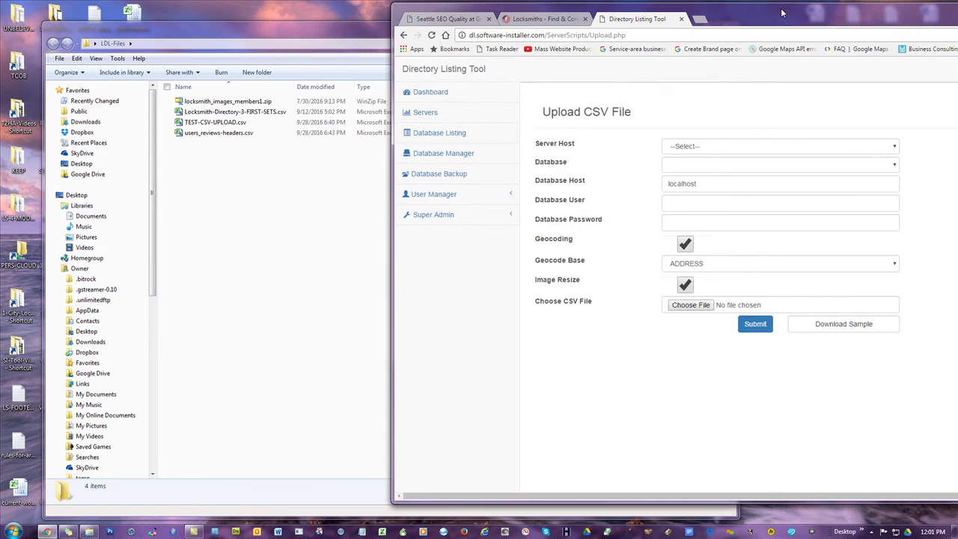
pyautogui.click(313, 194)
pyautogui.moveTo(743, 168); pyautogui.dragTo(327, 172)
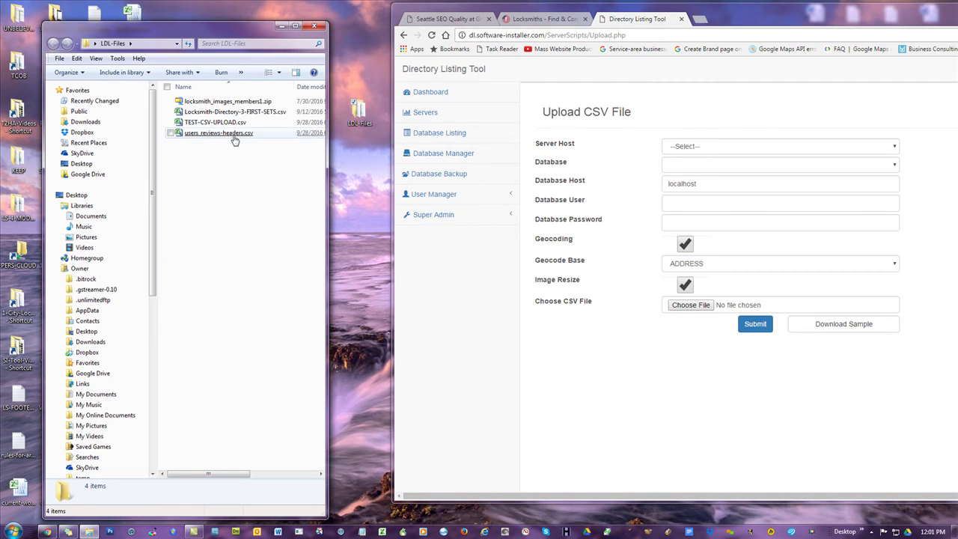
# - Pick locksmithdirectory.com and the directory database, attach TEST-CSV-UPLOAD.csv, and submit the import
pyautogui.click(732, 148)
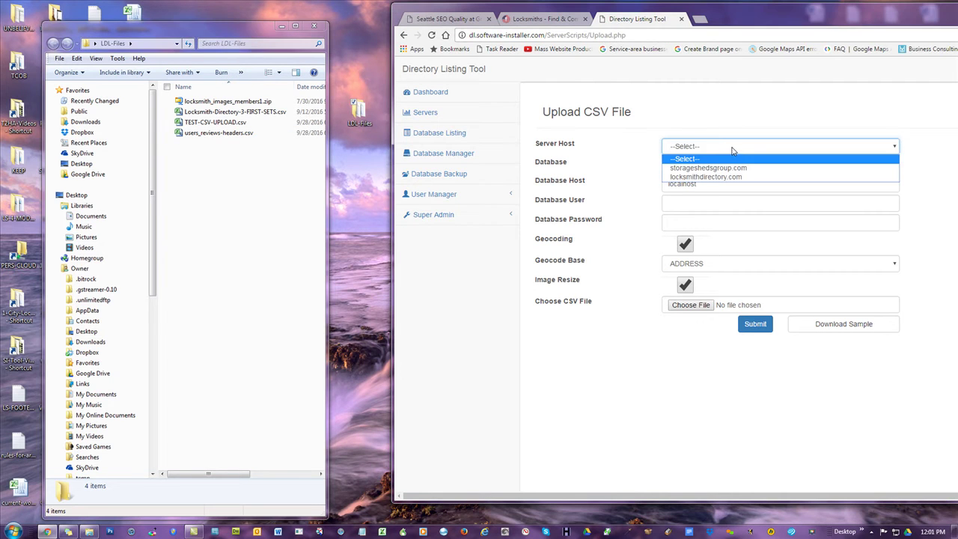
pyautogui.click(711, 173)
pyautogui.click(700, 166)
pyautogui.click(703, 178)
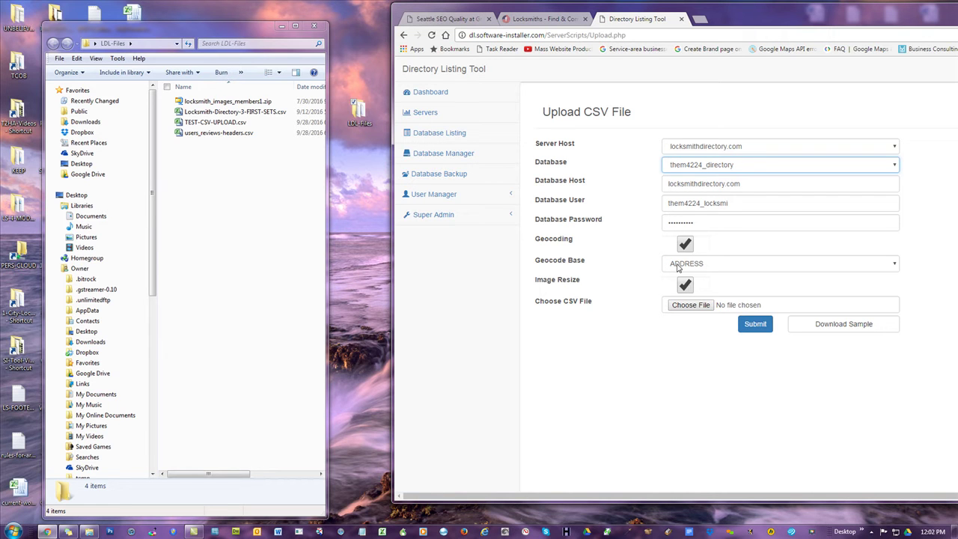
pyautogui.moveTo(213, 122); pyautogui.dragTo(711, 307)
pyautogui.click(759, 330)
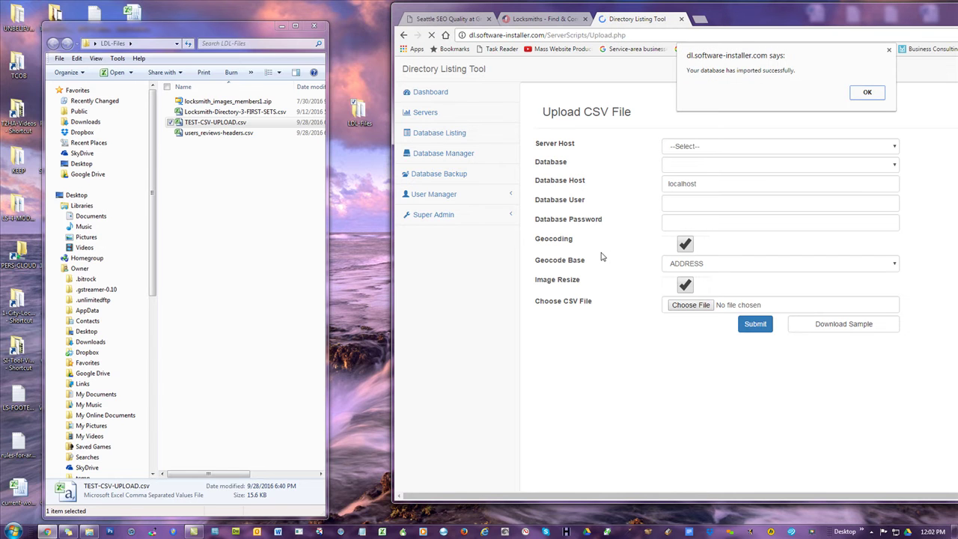
# - Acknowledge the import success and refresh the locksmith results to show five Seattle listings
pyautogui.click(866, 95)
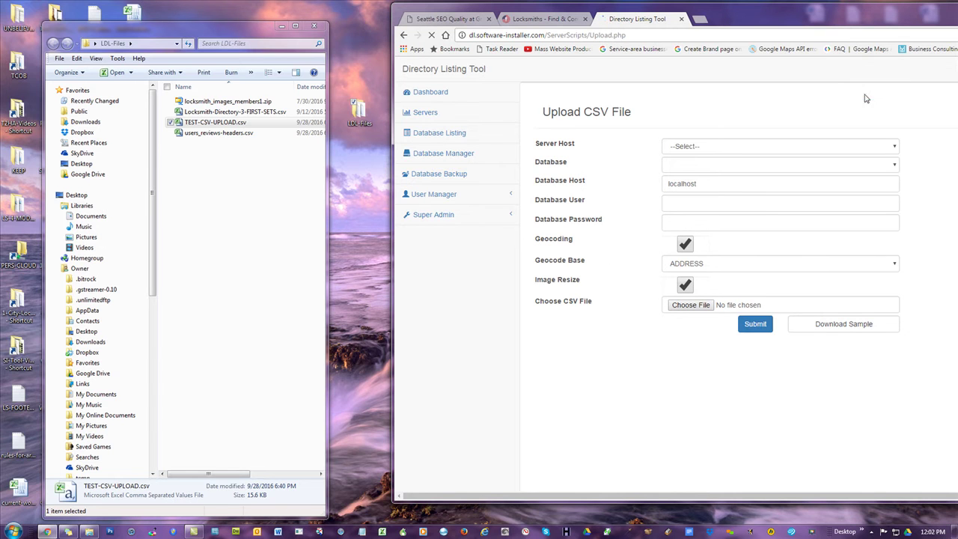
pyautogui.click(550, 18)
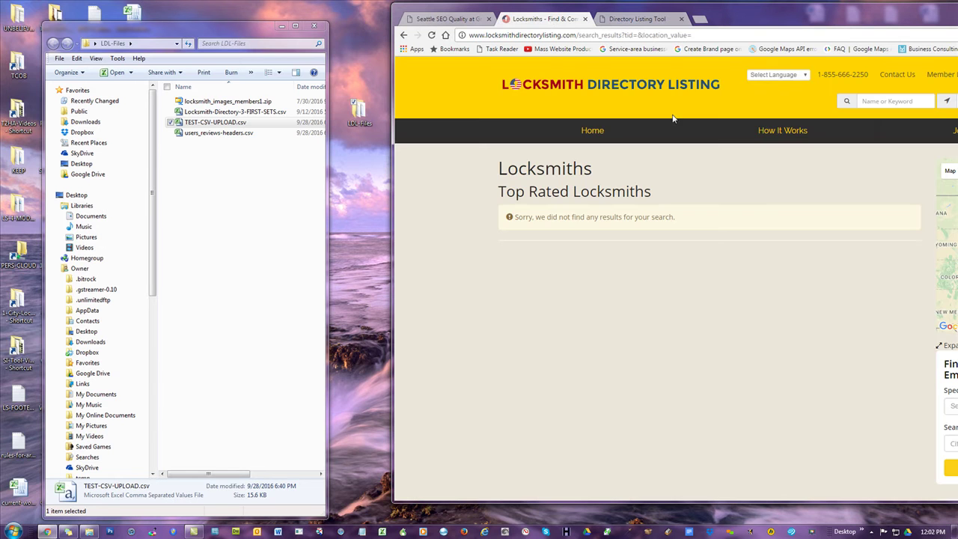
pyautogui.click(561, 88)
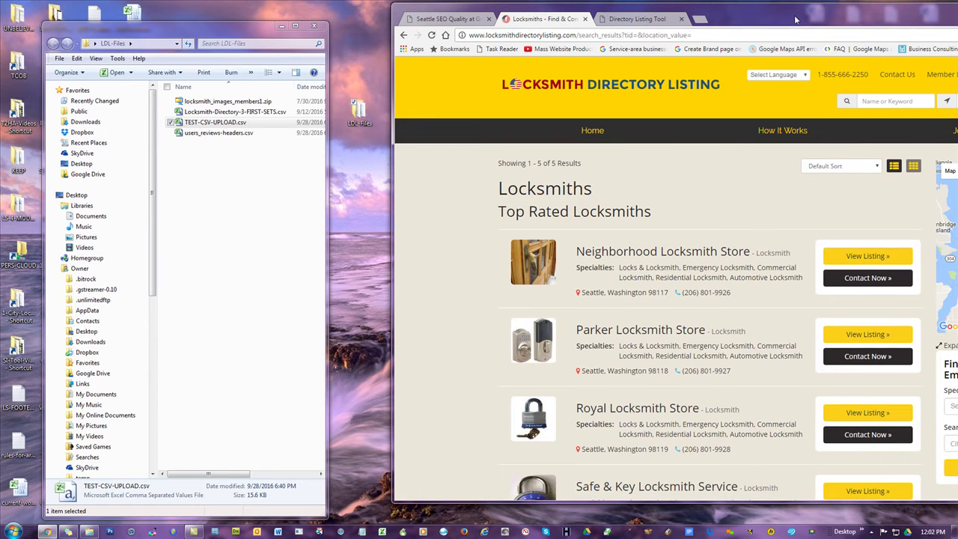
# - Bring the TEST-CSV-UPLOAD.csv spreadsheet from the LDL-Files folder into view
pyautogui.moveTo(796, 20); pyautogui.dragTo(712, 22)
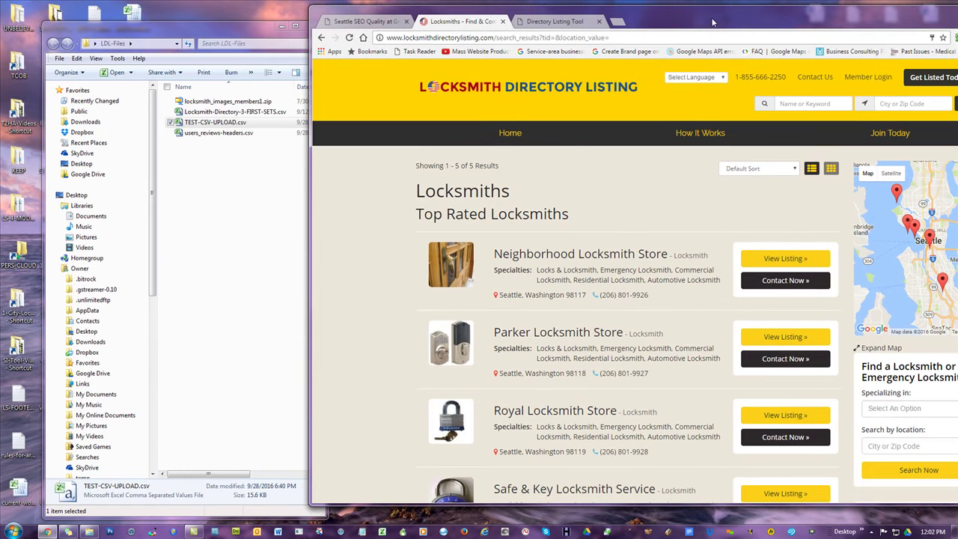
pyautogui.click(217, 121)
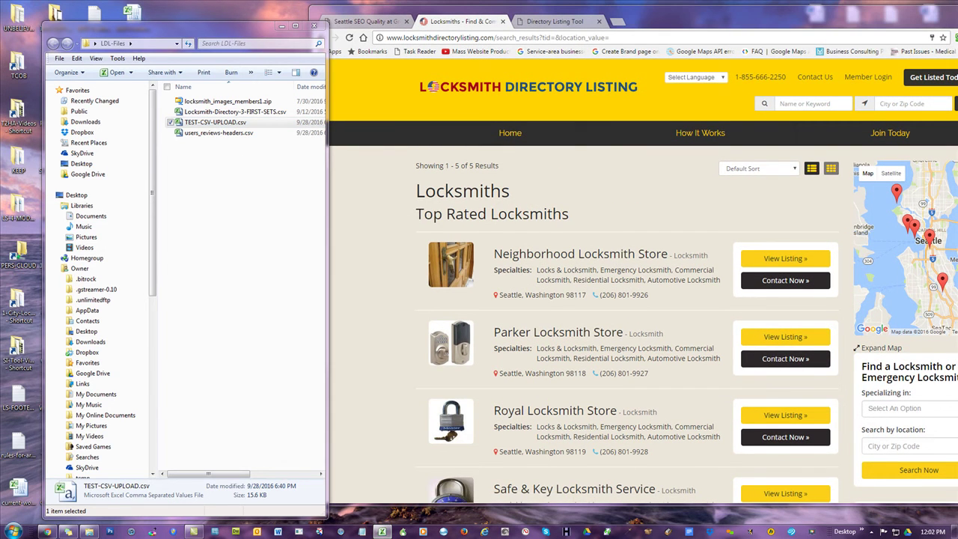
pyautogui.click(381, 532)
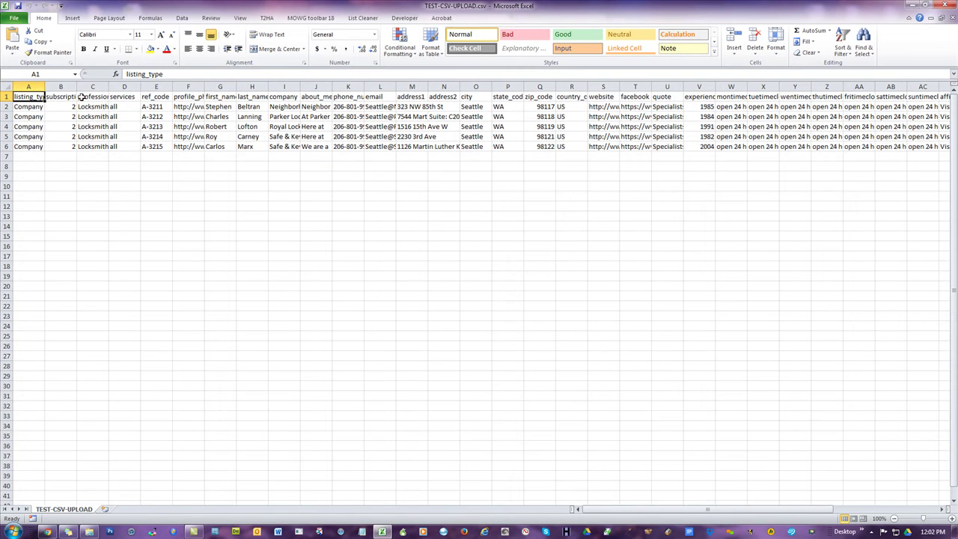
pyautogui.click(61, 87)
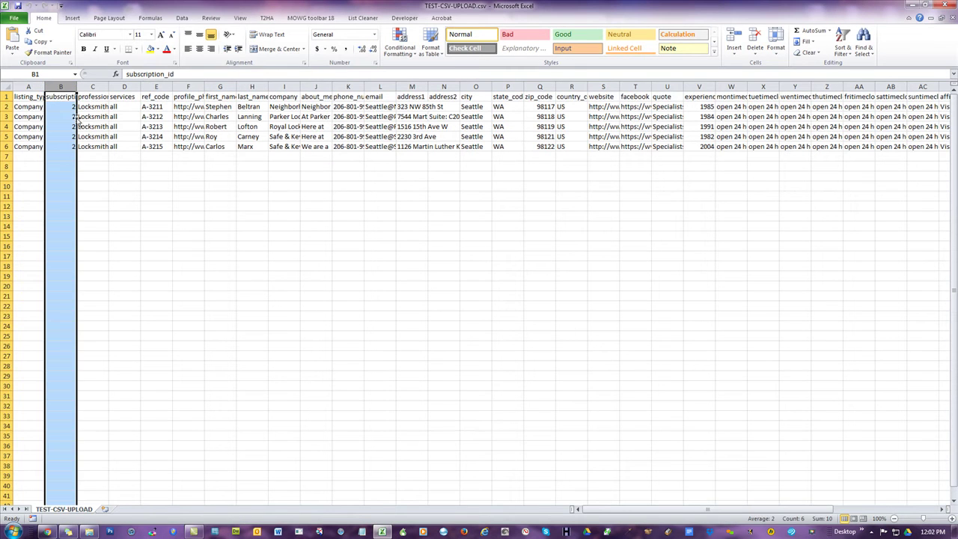
pyautogui.click(143, 162)
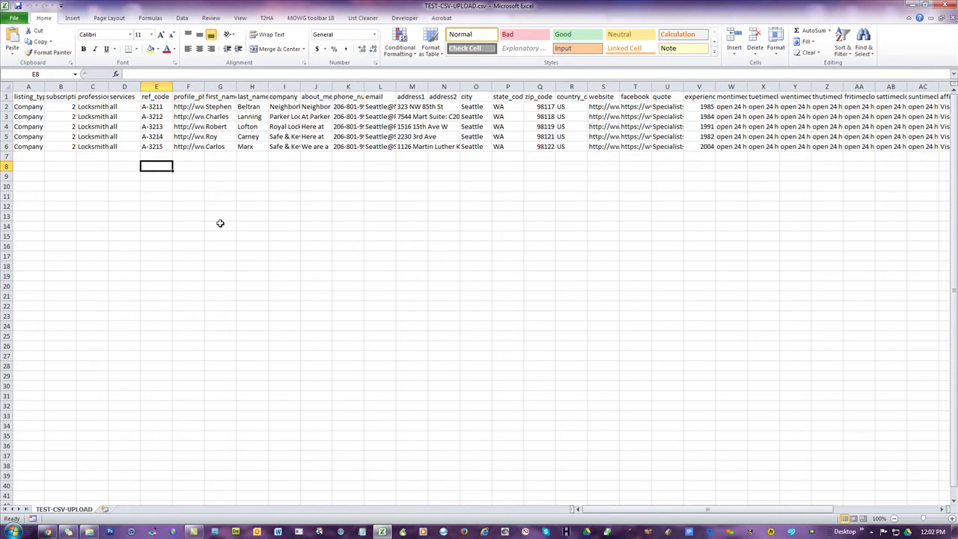
pyautogui.moveTo(774, 509); pyautogui.dragTo(684, 509)
# - Minimize the spreadsheet, maximize the browser, and view the Safe & Key Shop map marker
pyautogui.click(925, 5)
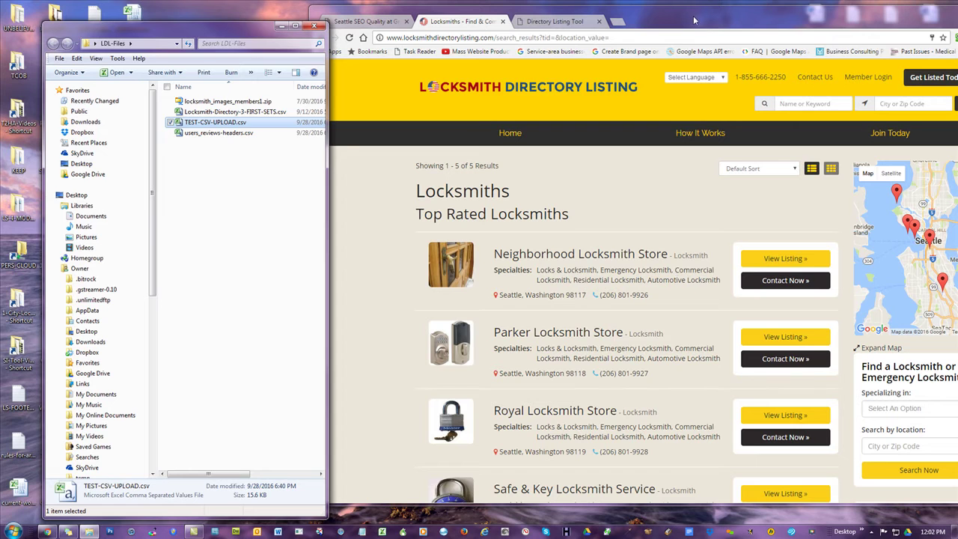
pyautogui.doubleClick(670, 19)
pyautogui.click(700, 226)
pyautogui.click(699, 228)
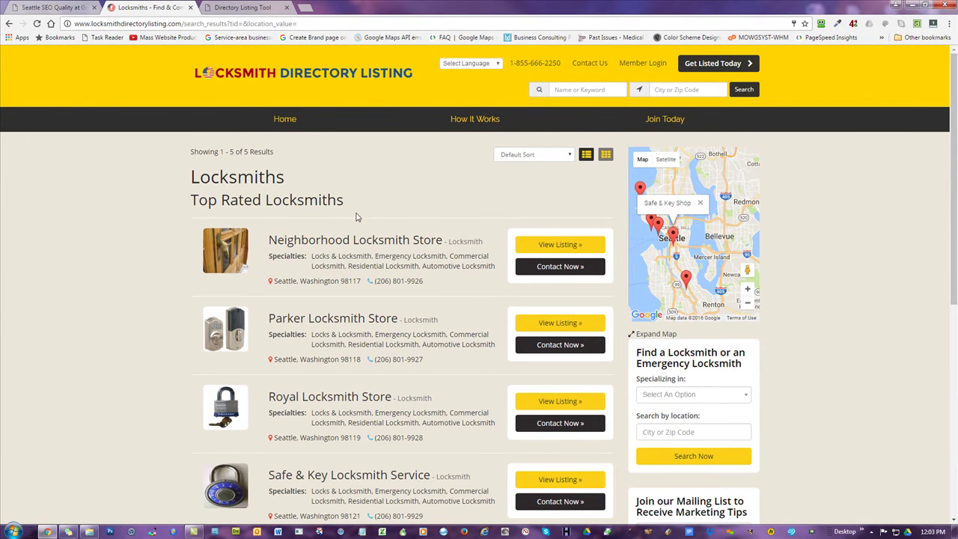
pyautogui.scroll(-2, 356, 211)
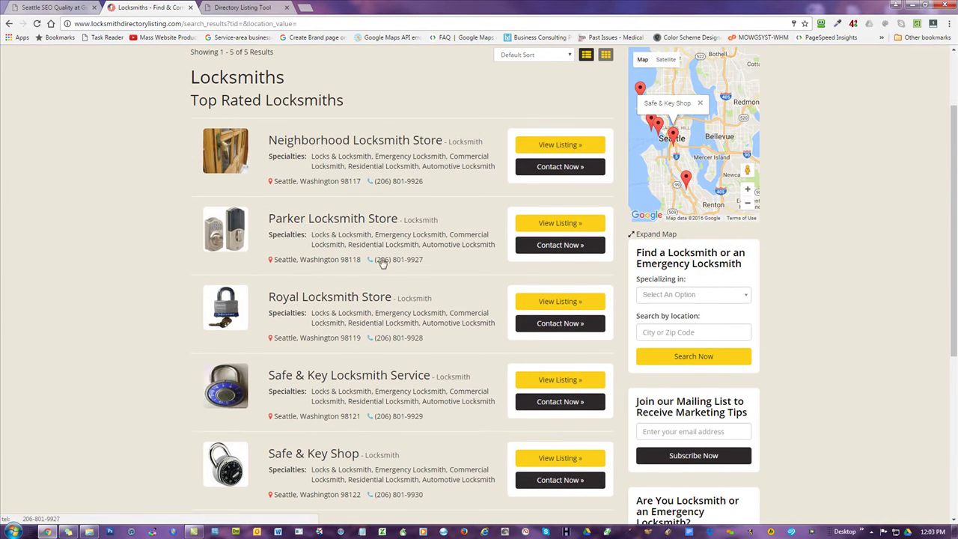
# - Open the Parker Locksmith Store listing and scroll through its details
pyautogui.click(339, 220)
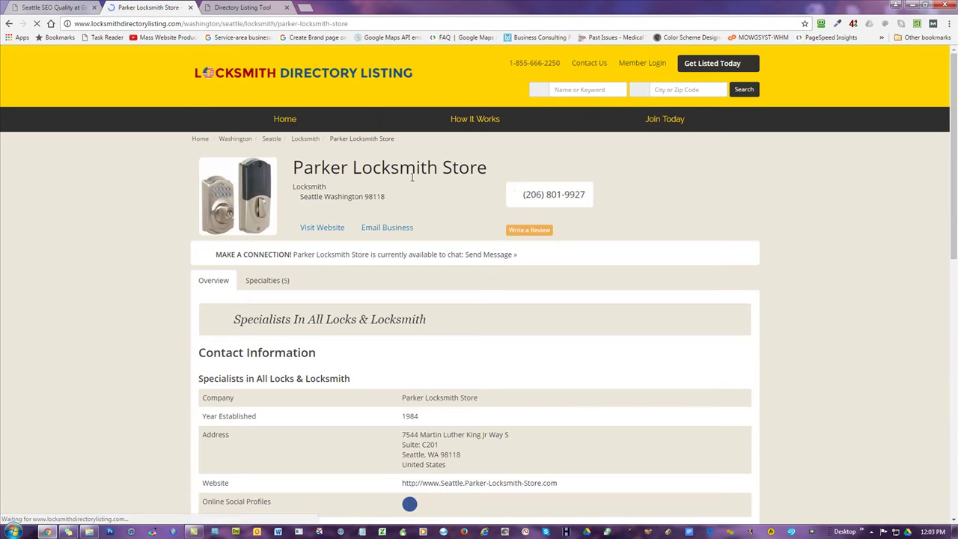
pyautogui.scroll(-5, 710, 233)
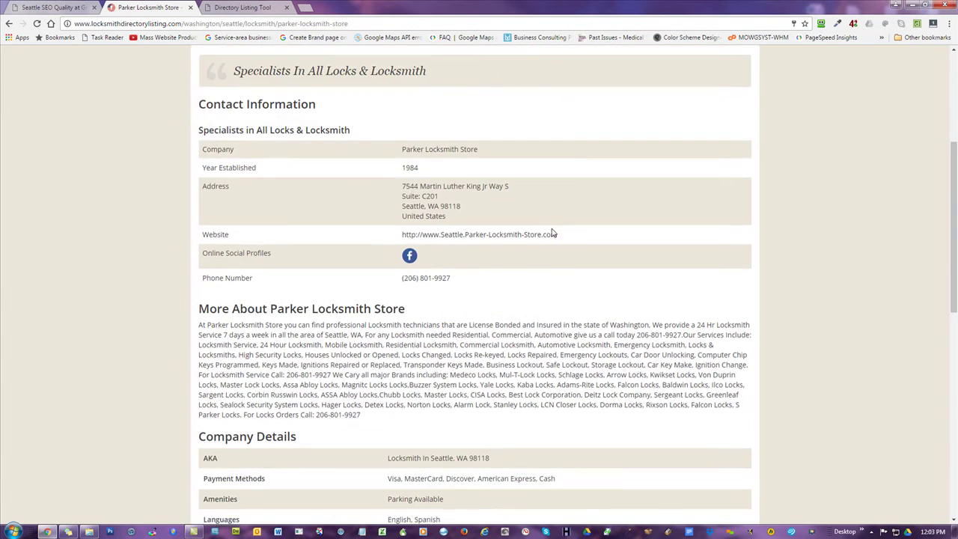
pyautogui.scroll(-2, 434, 215)
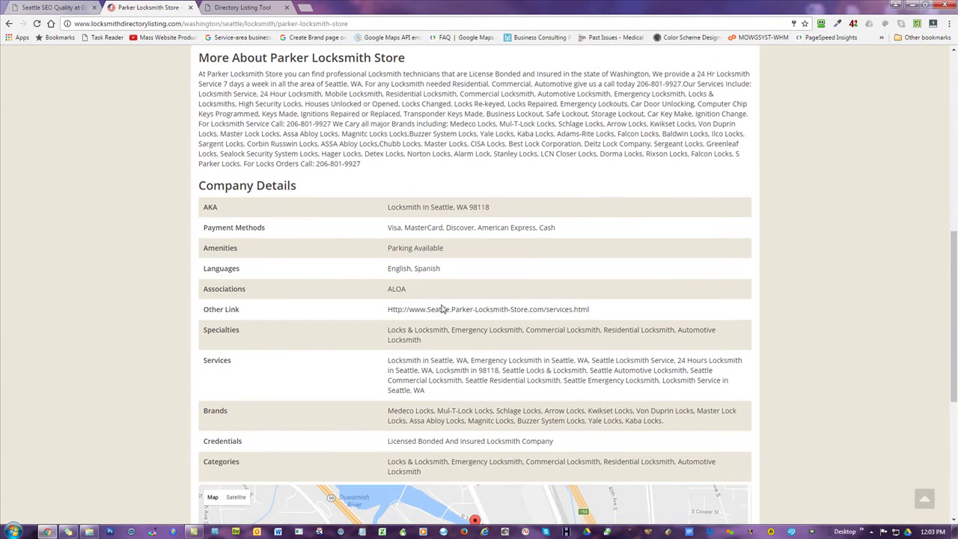
pyautogui.scroll(1, 434, 318)
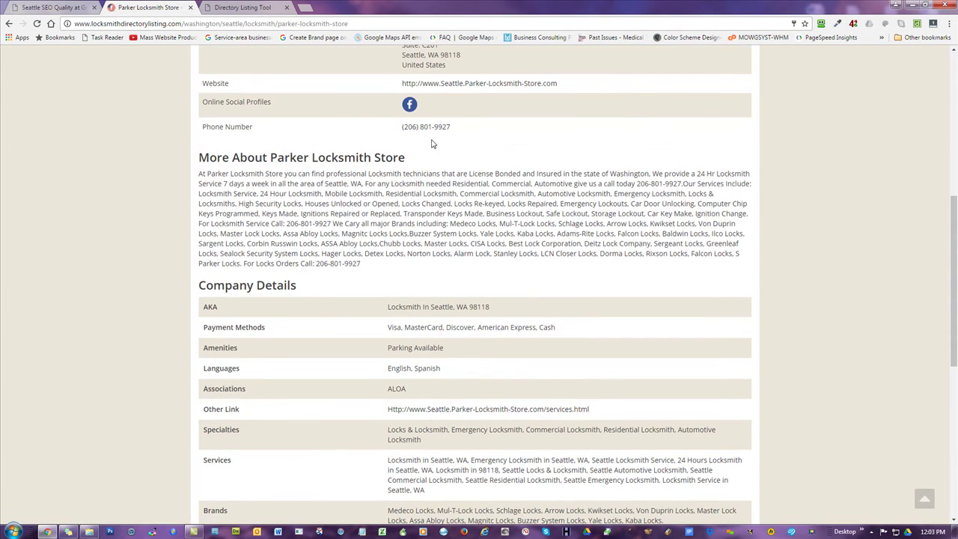
pyautogui.scroll(-5, 514, 238)
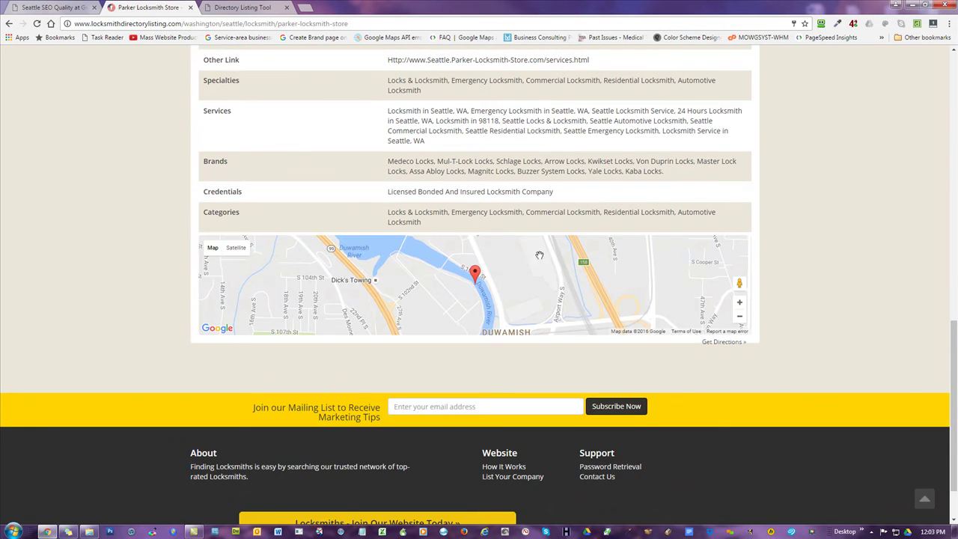
pyautogui.moveTo(539, 255); pyautogui.dragTo(444, 268)
pyautogui.scroll(10, 526, 280)
pyautogui.scroll(1, 526, 279)
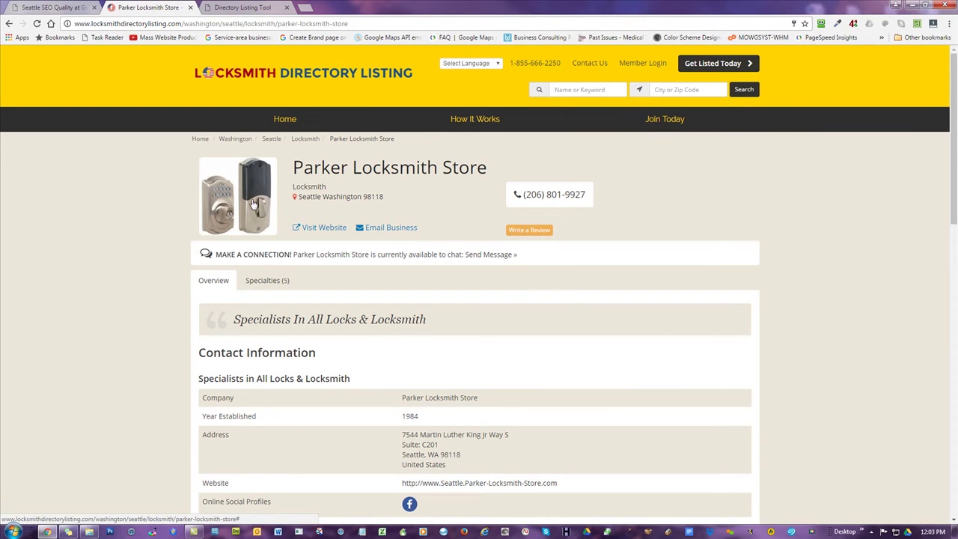
# - Look over the other tabs, then run an all-locksmiths search from the directory home page
pyautogui.click(56, 6)
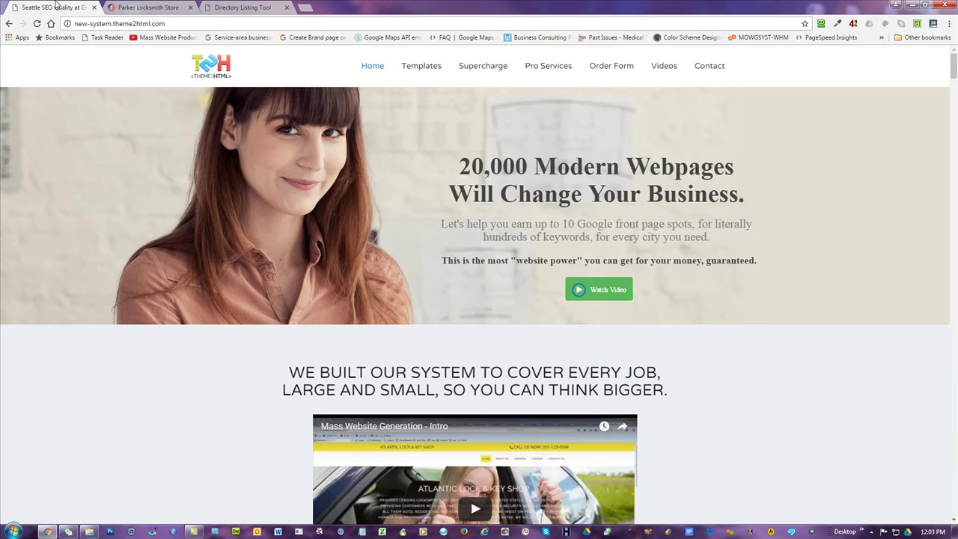
pyautogui.click(240, 9)
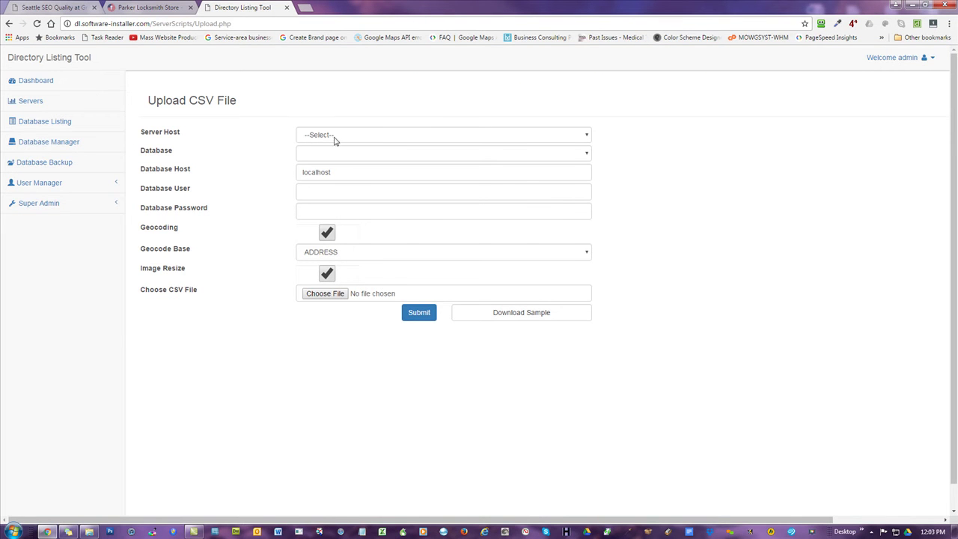
pyautogui.click(150, 10)
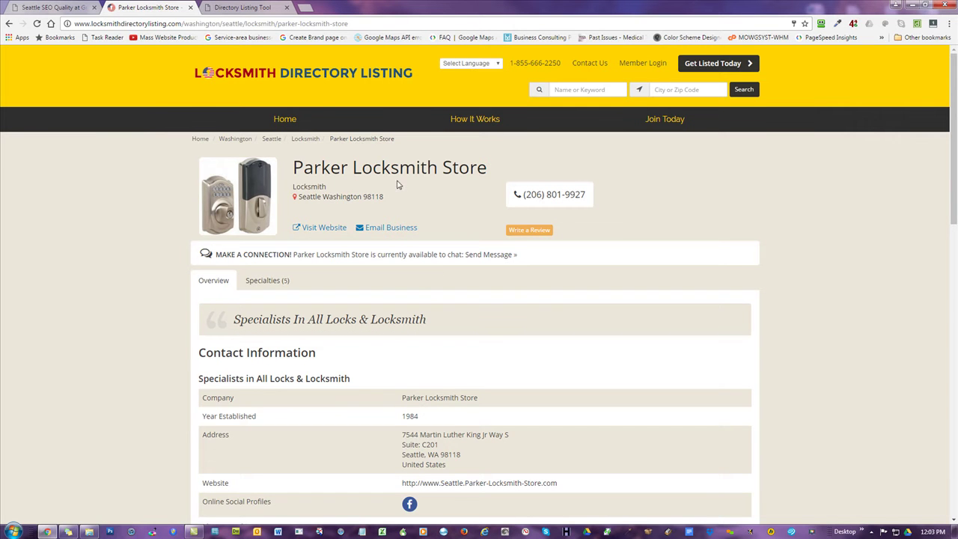
pyautogui.click(262, 78)
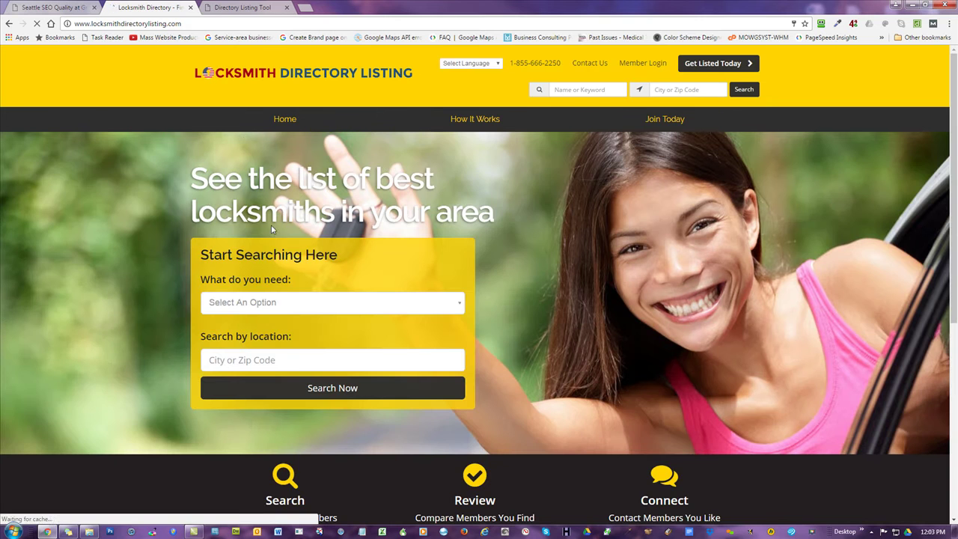
pyautogui.click(314, 391)
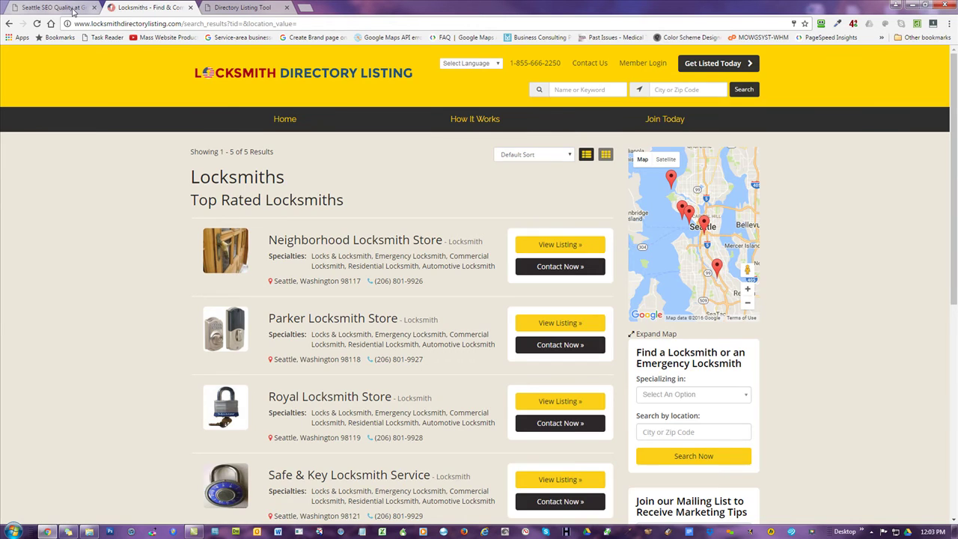
# - Return to the Directory Listing Tool's upload page and expand User Manager
pyautogui.click(72, 11)
pyautogui.click(157, 7)
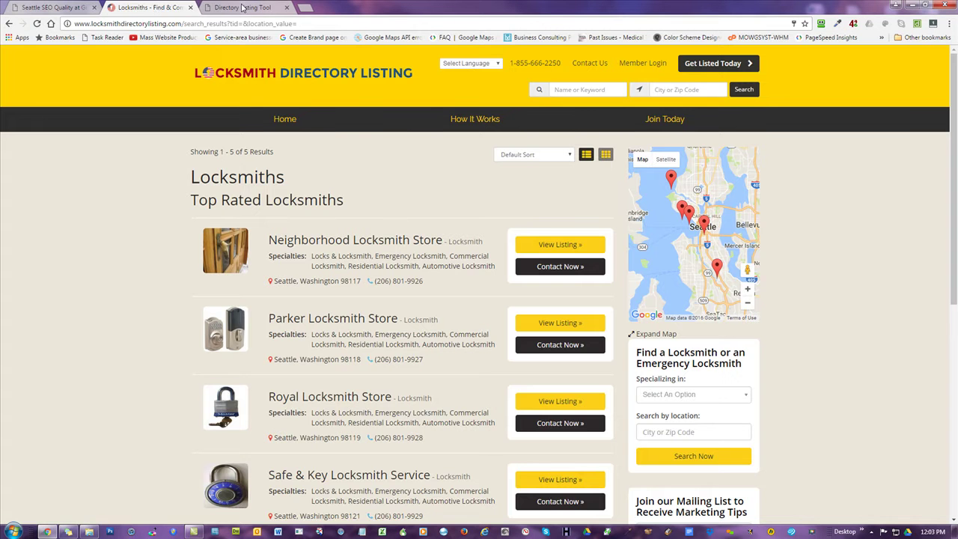
pyautogui.click(242, 7)
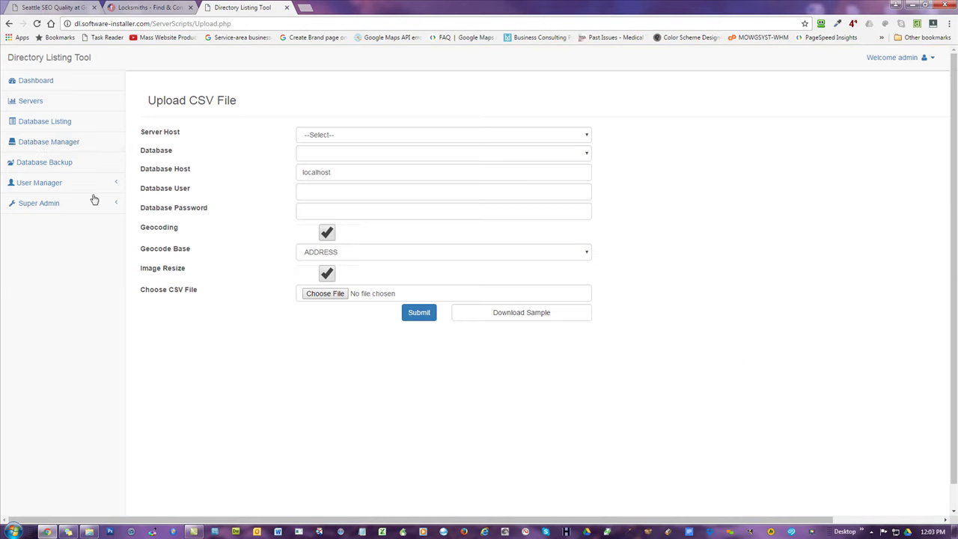
pyautogui.click(41, 186)
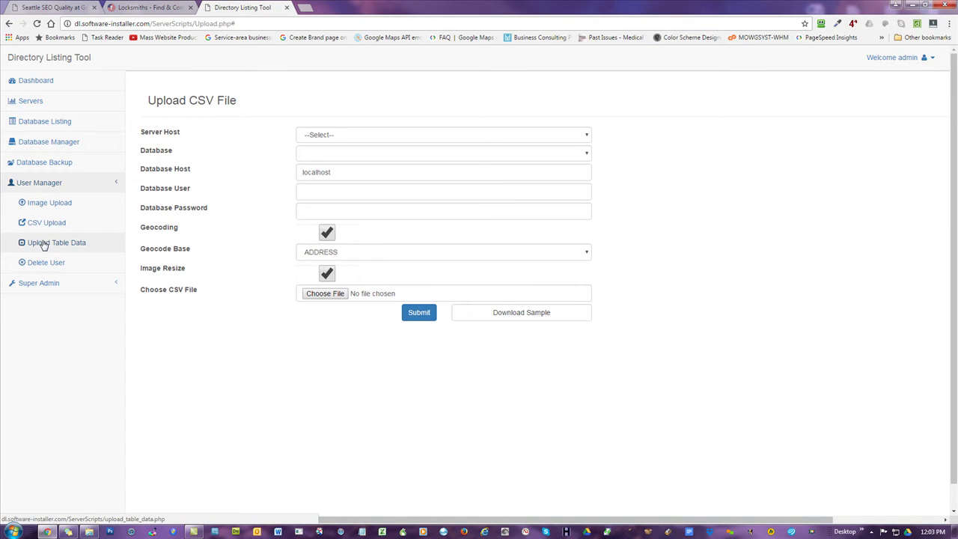
# - In Database Manager, select locksmithdirectory.com, the them4224_directory database and the users_data table
pyautogui.click(57, 144)
pyautogui.click(376, 133)
pyautogui.click(378, 155)
pyautogui.click(381, 154)
pyautogui.click(369, 164)
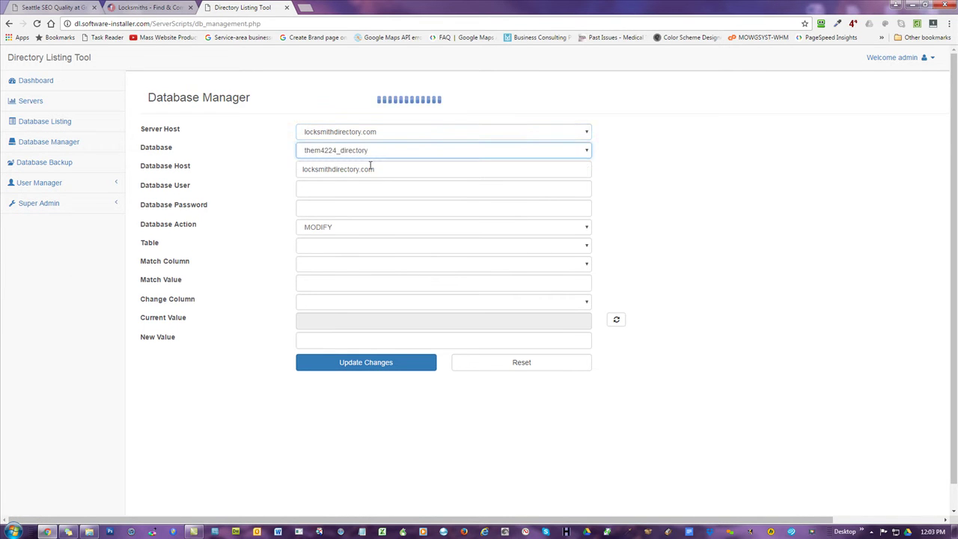
pyautogui.click(337, 247)
pyautogui.scroll(-5, 383, 333)
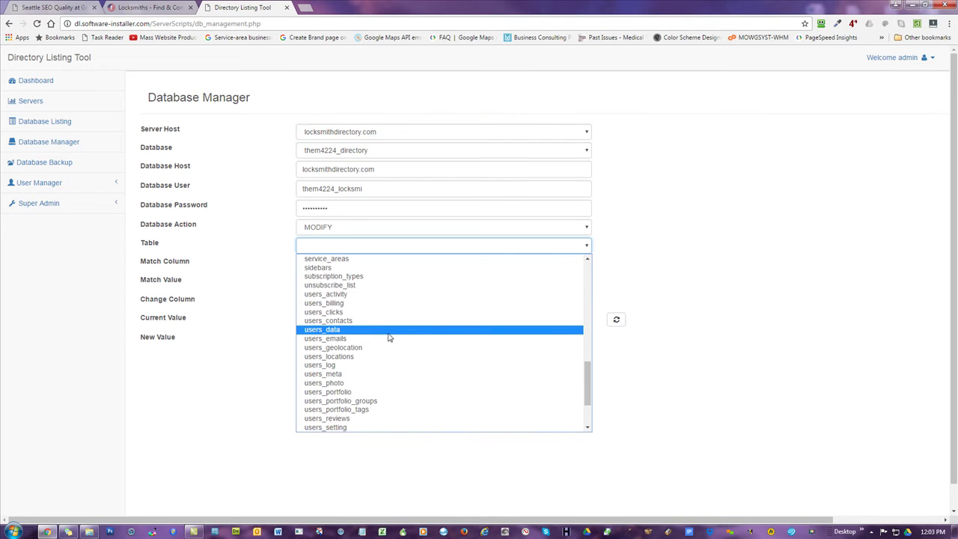
pyautogui.click(335, 330)
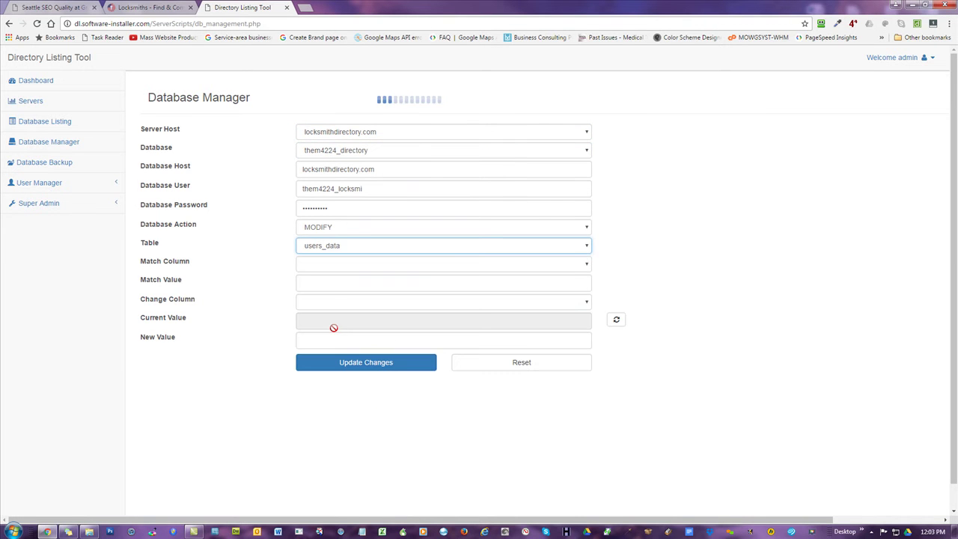
# - Set Match Column to phone_number and enter the listing's partial number as Match Value
pyautogui.click(414, 265)
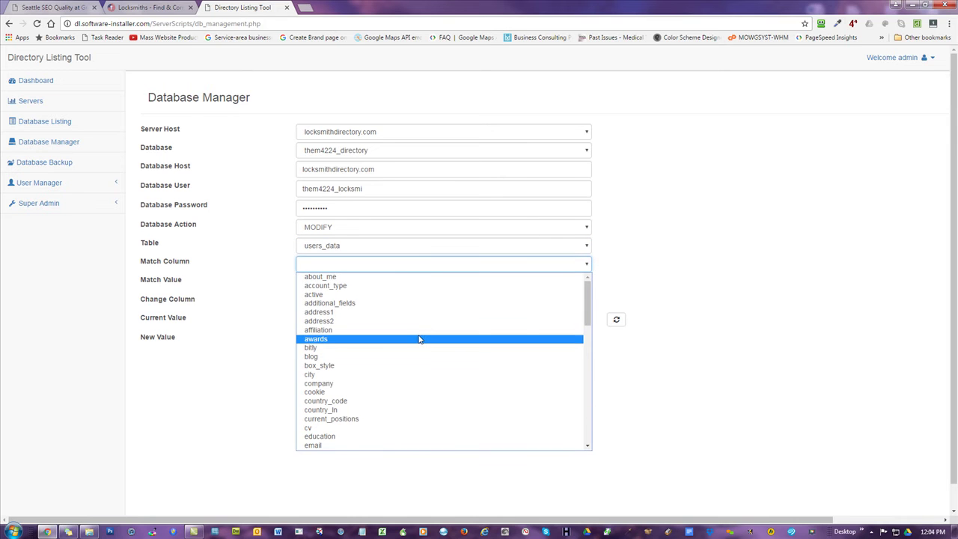
pyautogui.scroll(-5, 419, 339)
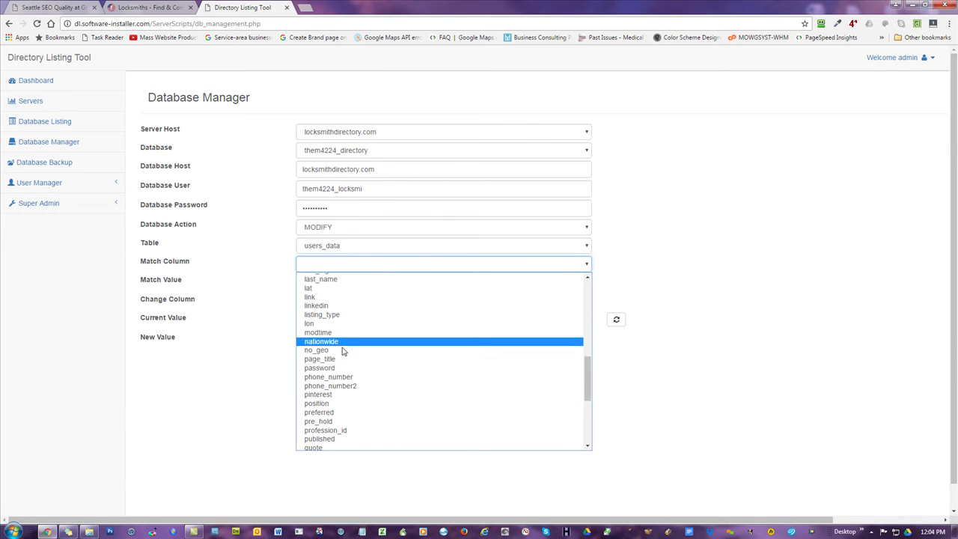
pyautogui.click(340, 376)
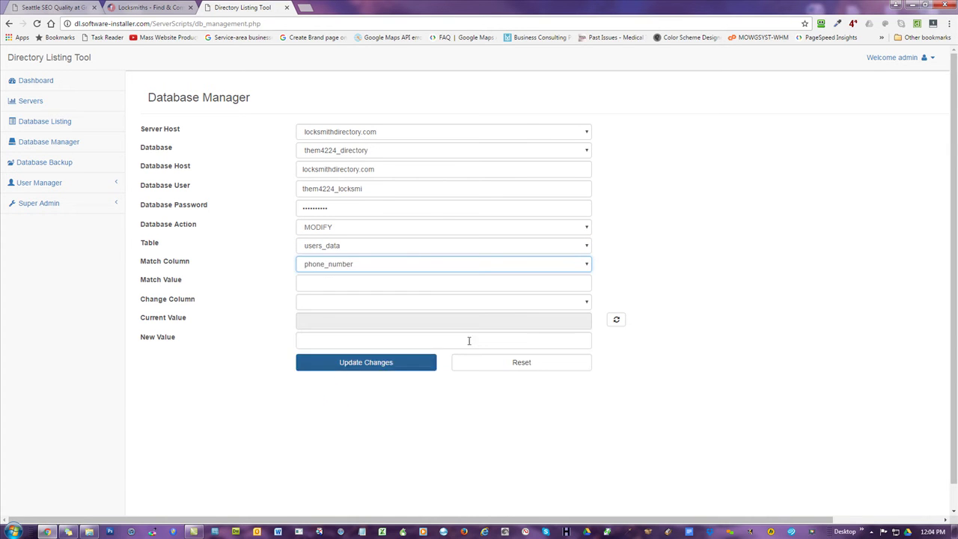
pyautogui.click(311, 286)
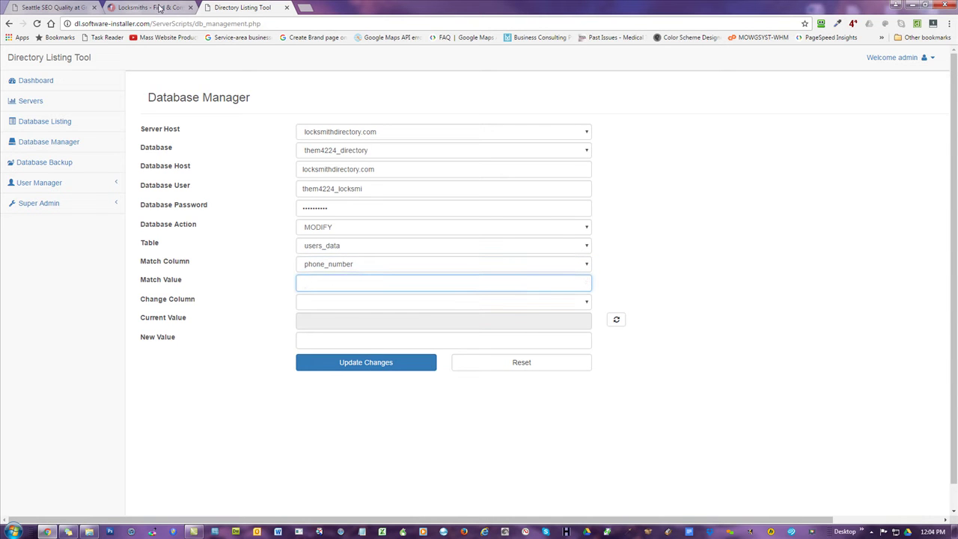
pyautogui.click(150, 7)
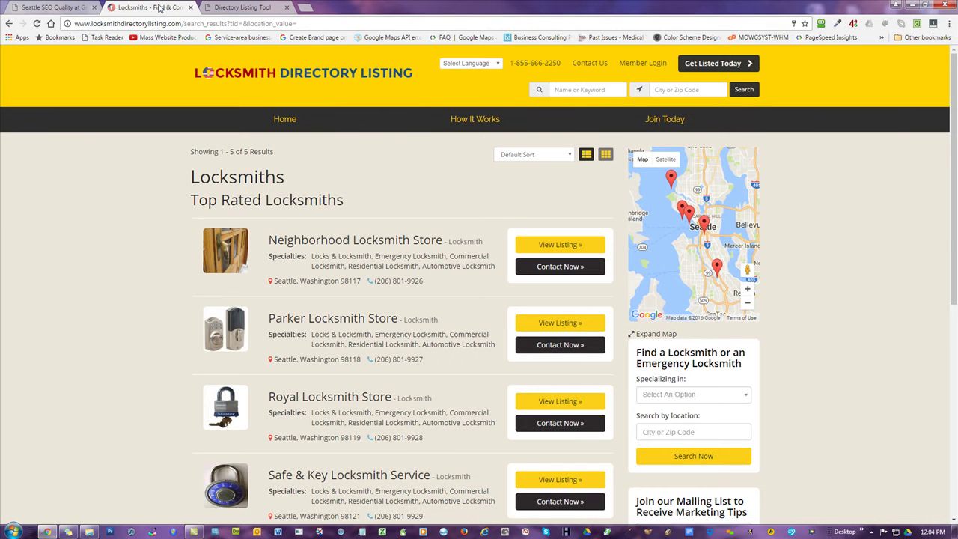
pyautogui.click(243, 8)
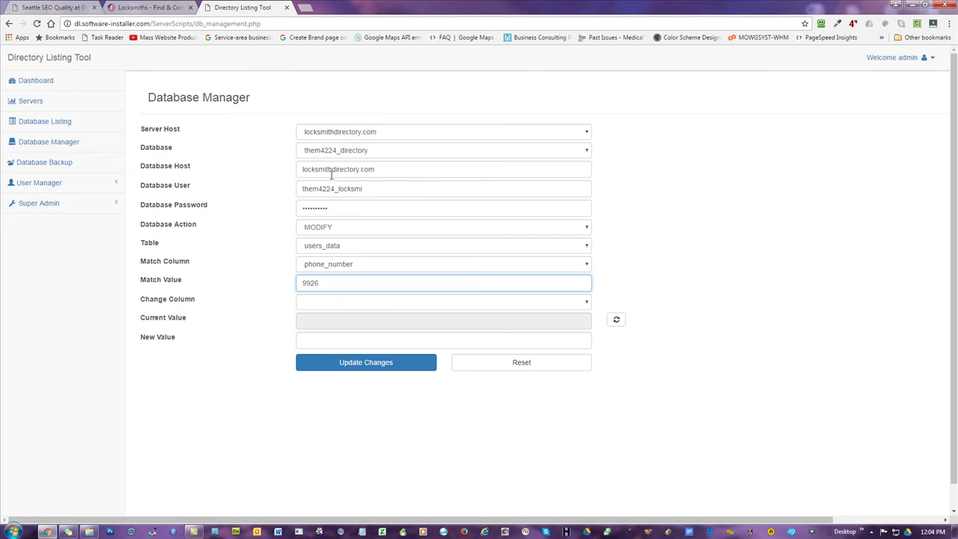
pyautogui.click(721, 262)
# - Choose phone_number as the column to change and load its current value
pyautogui.click(337, 306)
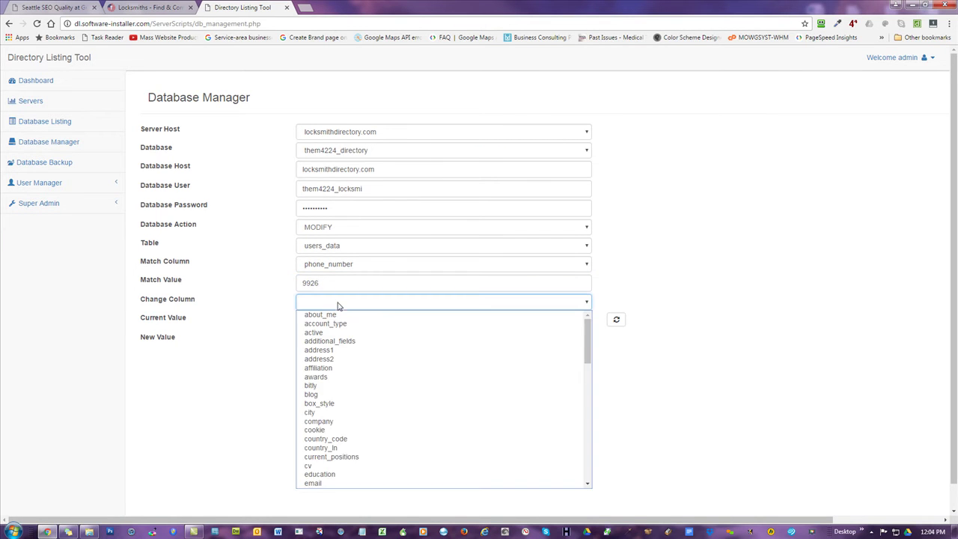
pyautogui.scroll(-5, 366, 372)
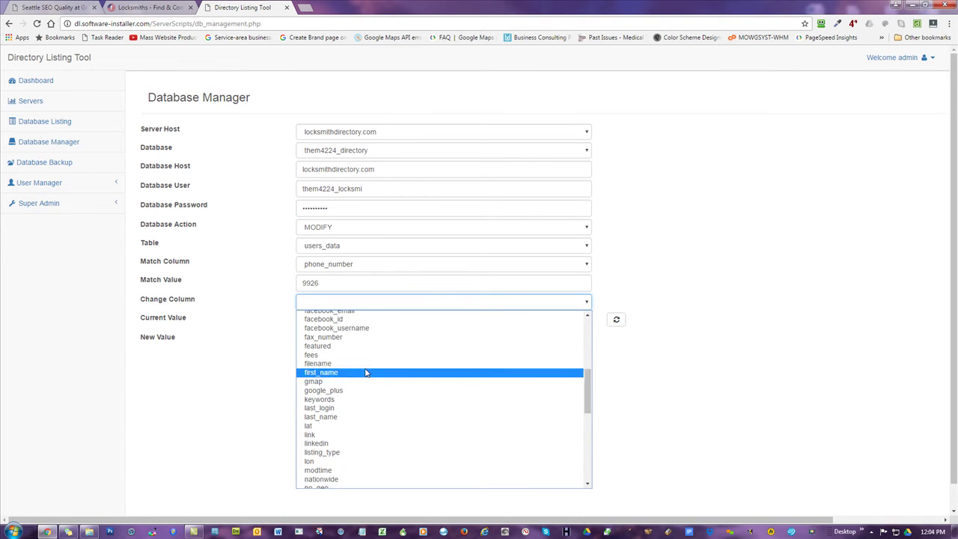
pyautogui.scroll(-4, 366, 372)
pyautogui.click(334, 416)
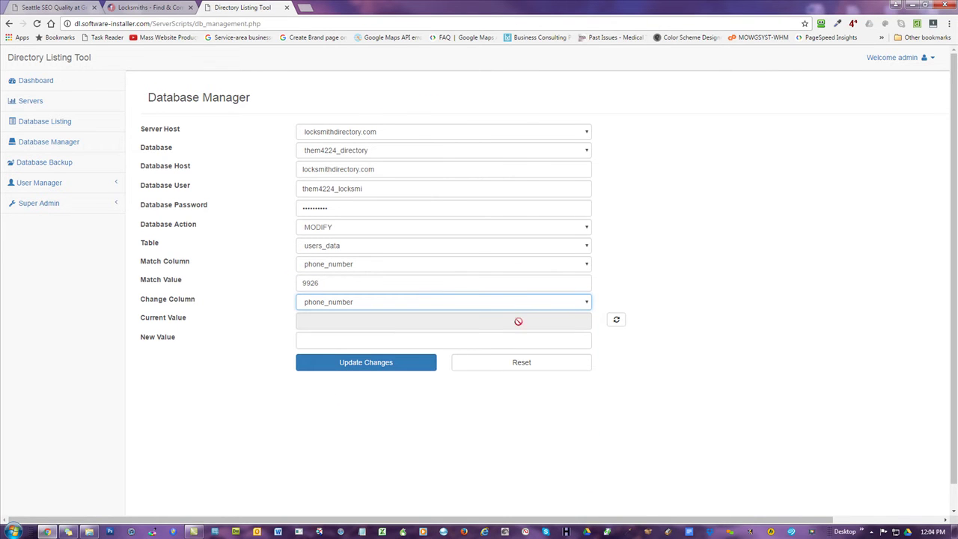
pyautogui.click(616, 319)
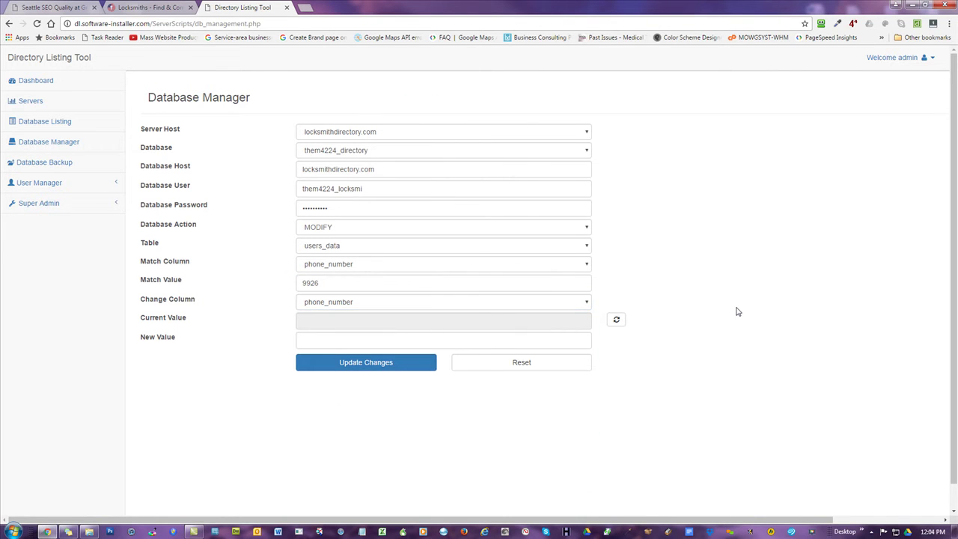
pyautogui.click(302, 284)
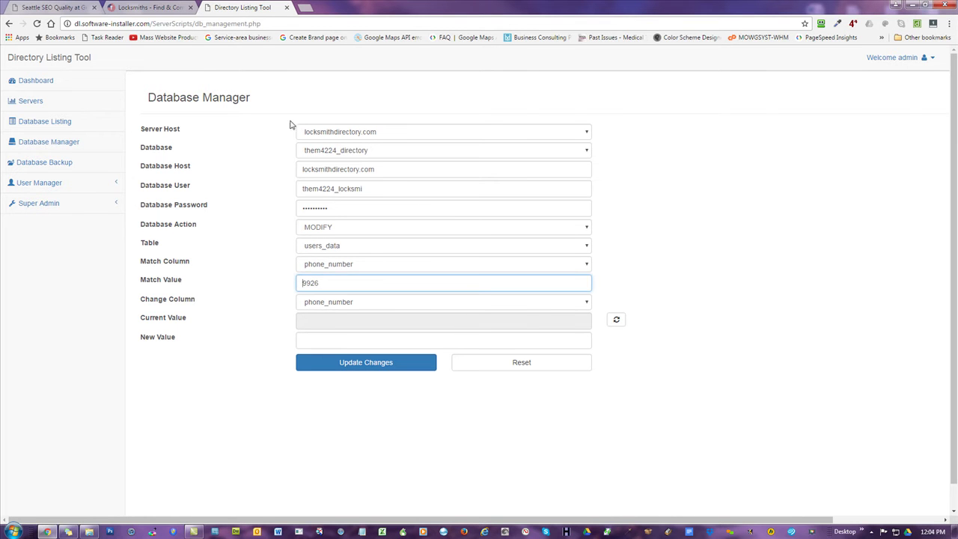
# - Check the first store's phone number on the locksmith listings page
pyautogui.click(163, 8)
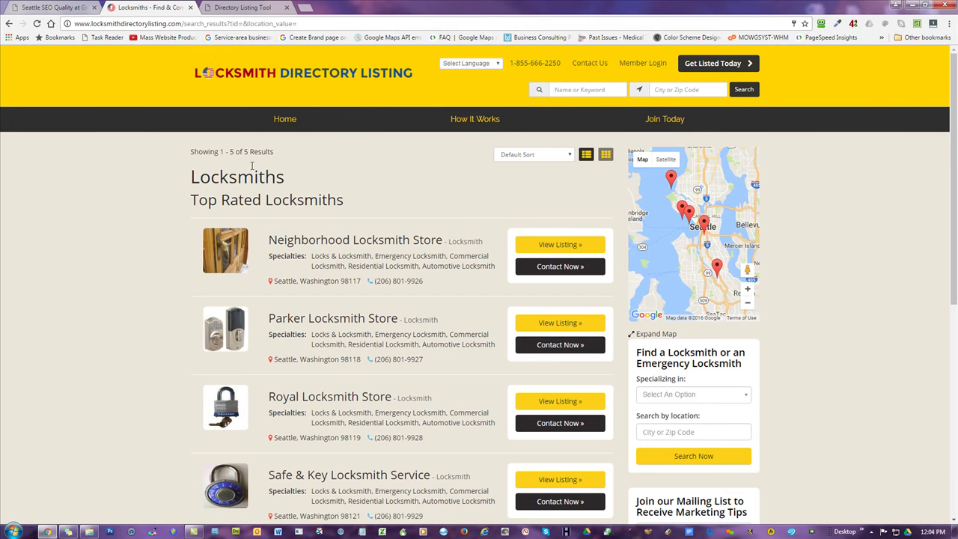
pyautogui.scroll(-2, 160, 287)
pyautogui.scroll(1, 158, 294)
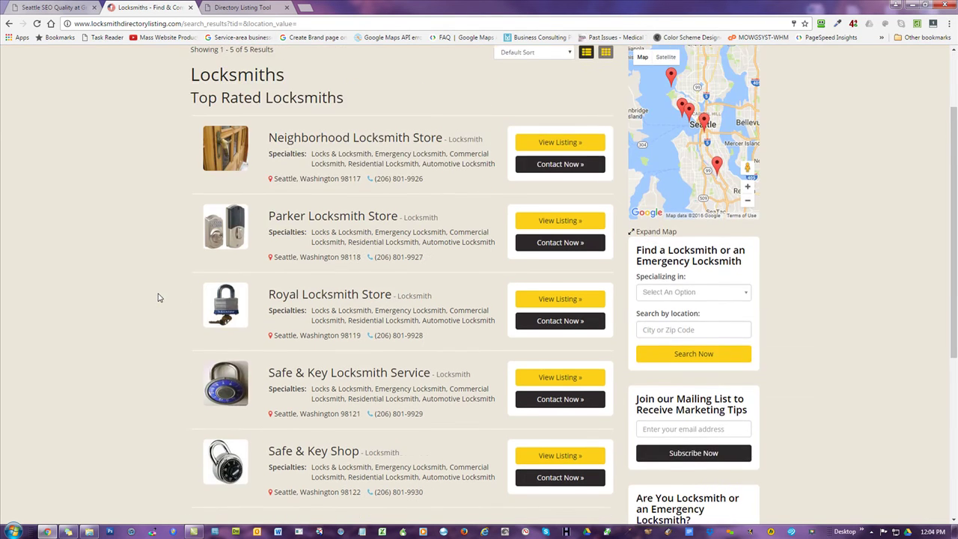
# - Complete the full phone number in Match Value and load its current value
pyautogui.click(266, 8)
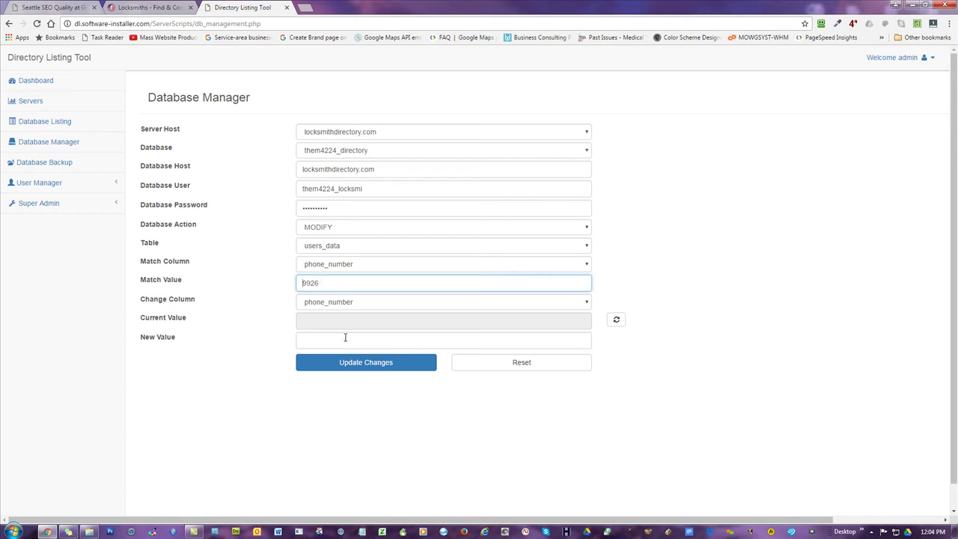
pyautogui.write('2')
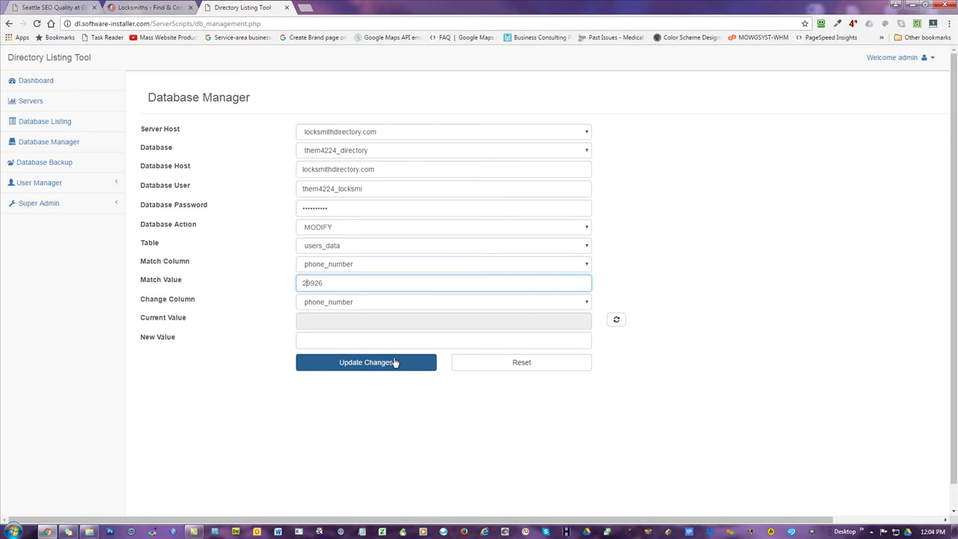
pyautogui.write('06-801-')
pyautogui.click(618, 319)
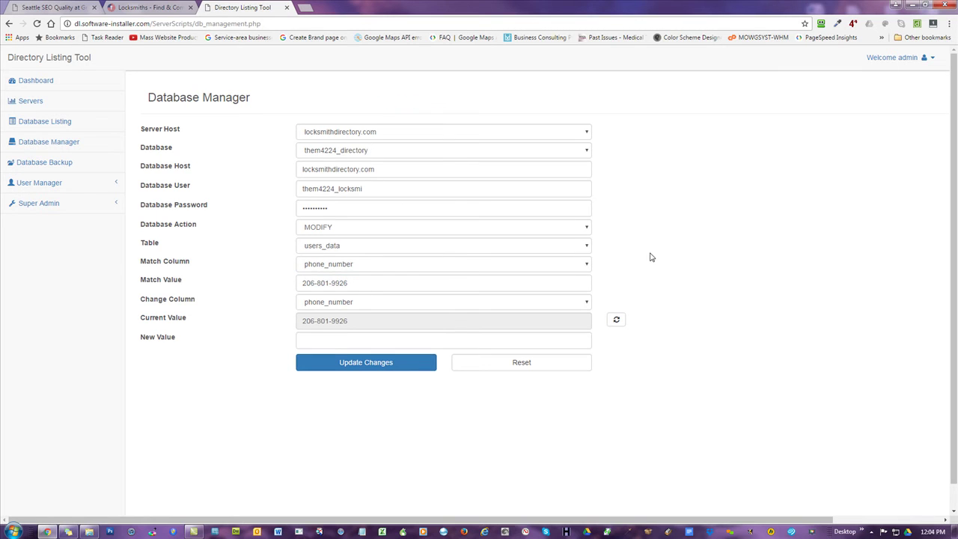
# - Enter the new phone number as New Value and apply the confirmed update
pyautogui.click(334, 342)
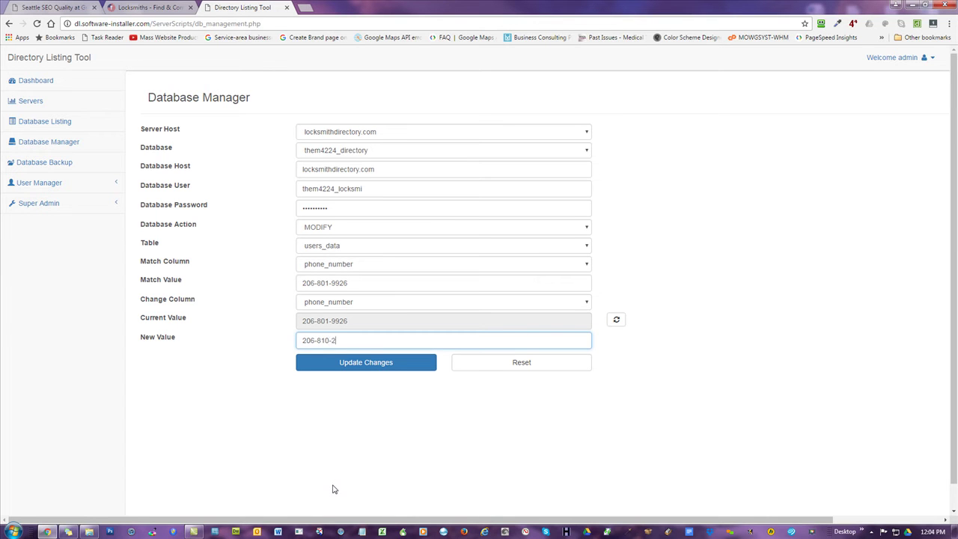
pyautogui.click(372, 364)
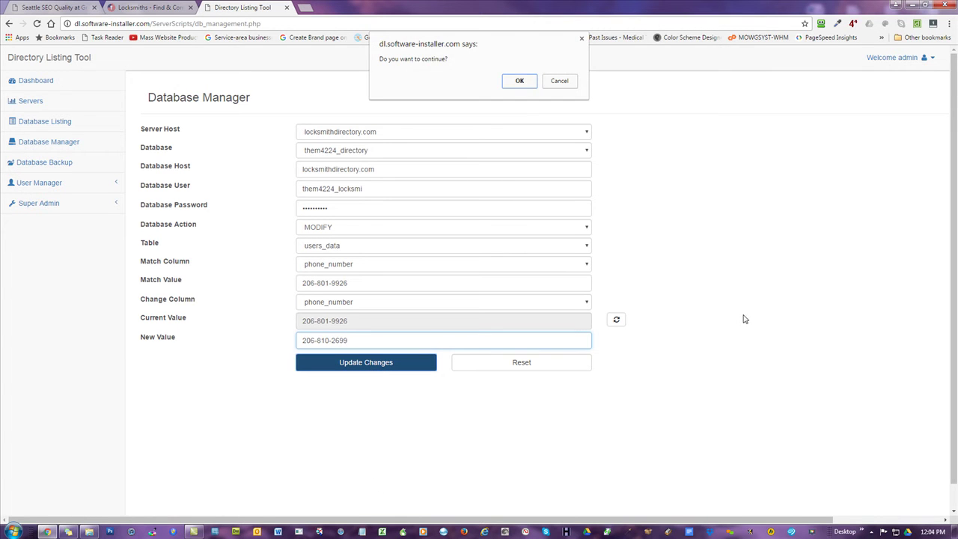
pyautogui.click(520, 82)
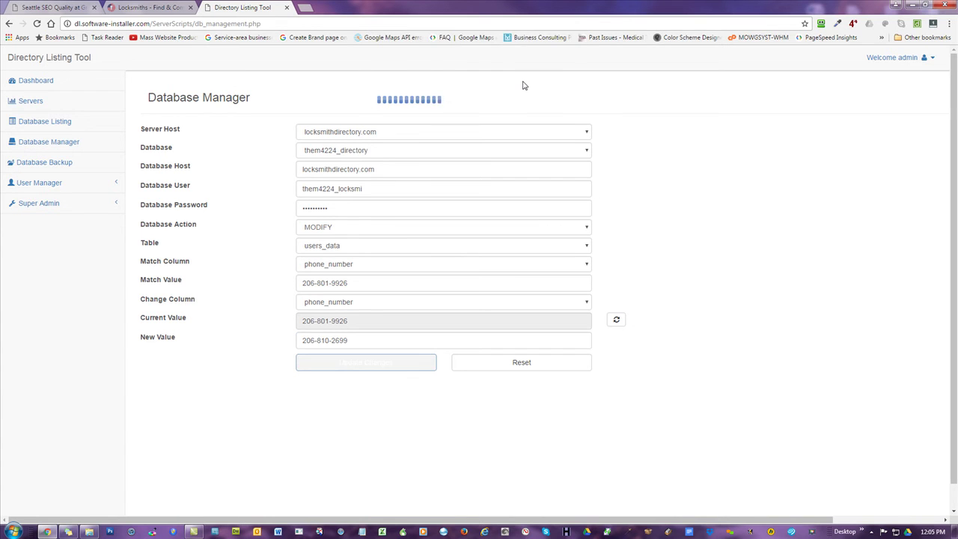
pyautogui.click(556, 97)
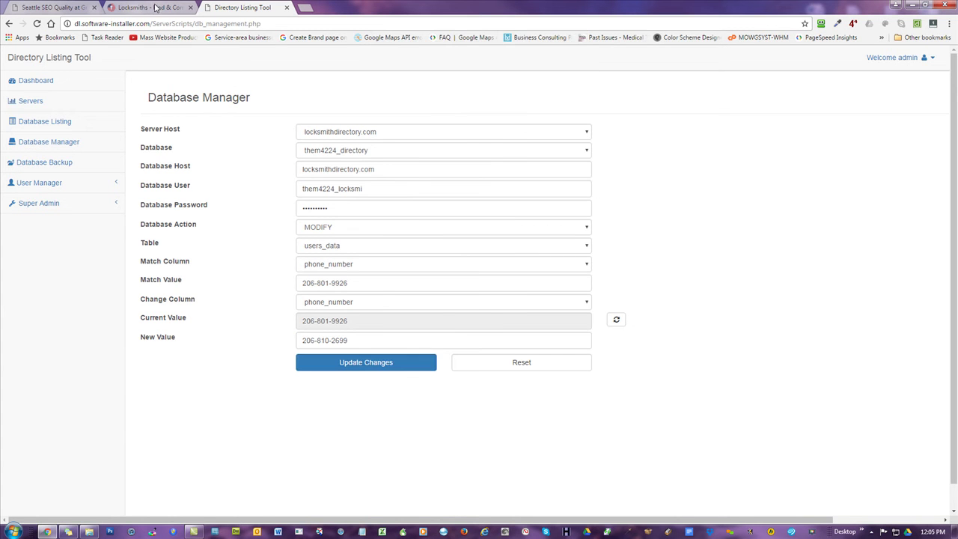
pyautogui.click(153, 7)
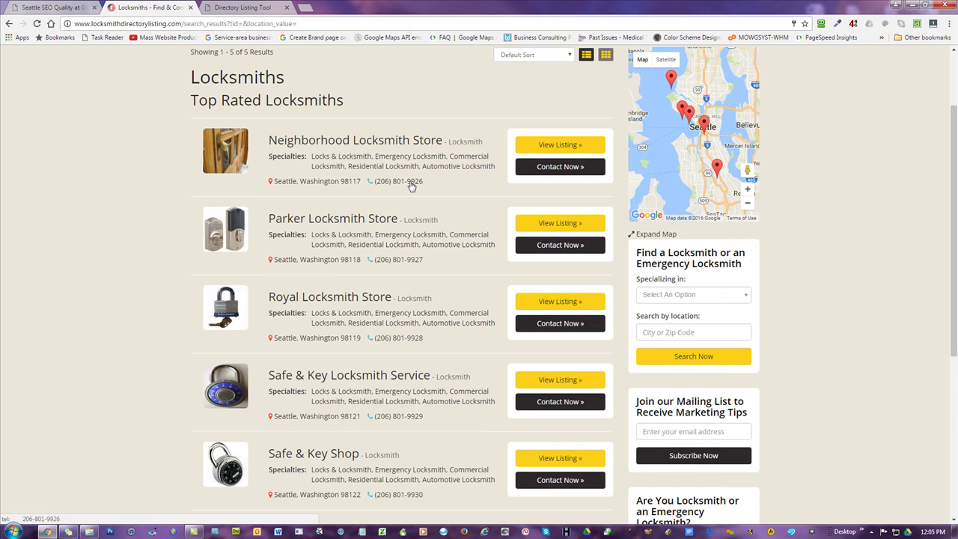
pyautogui.scroll(3, 411, 187)
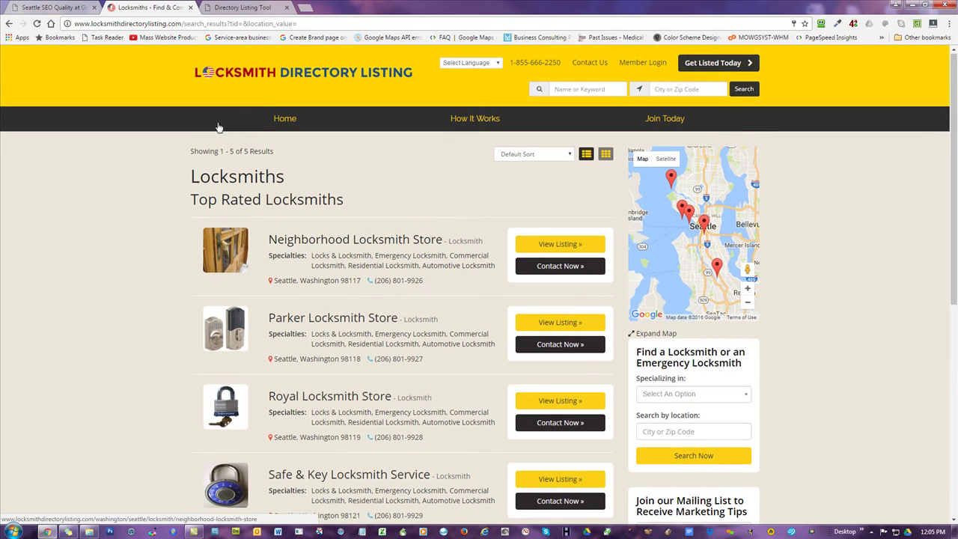
pyautogui.click(37, 25)
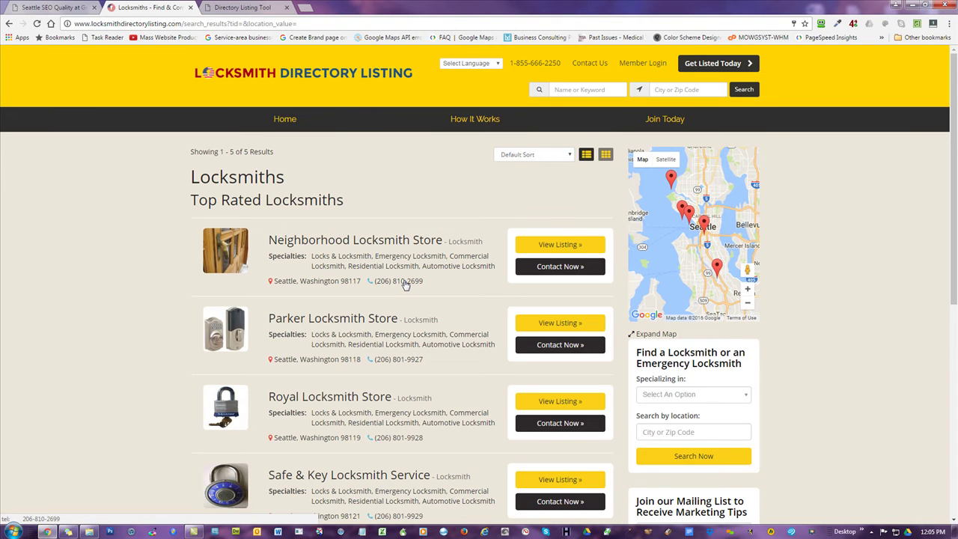
pyautogui.click(405, 282)
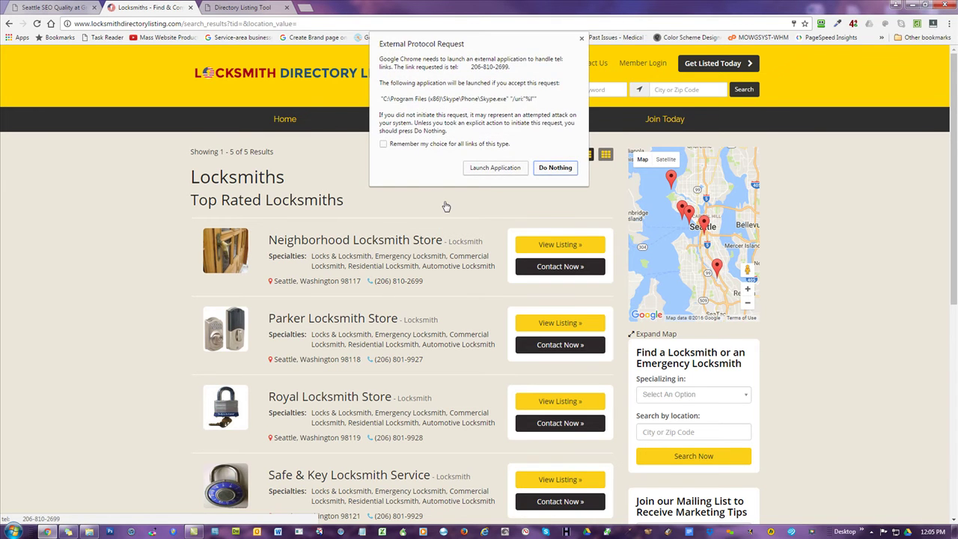
pyautogui.click(554, 169)
# - Check the updated phone number on Neighborhood Locksmith Store's full listing, then return to the Database Manager
pyautogui.click(550, 247)
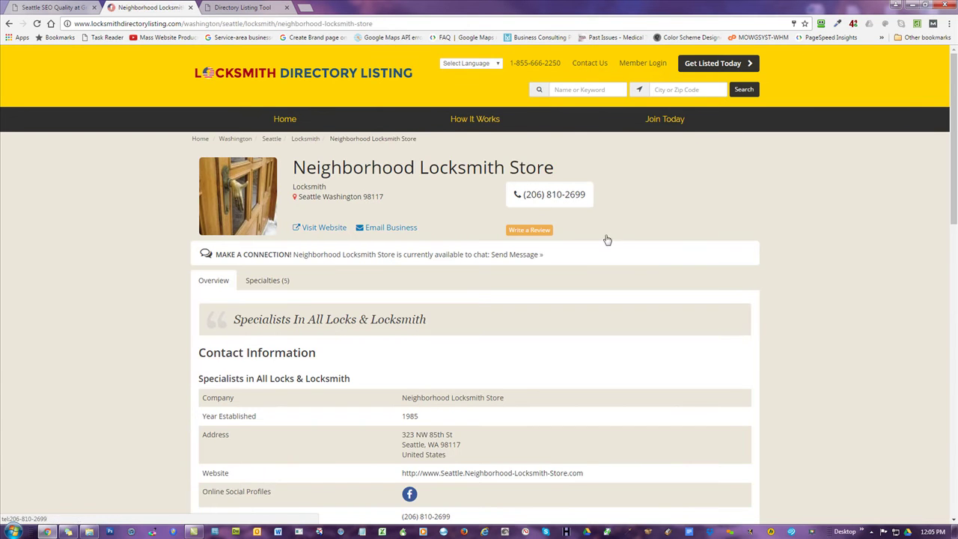
pyautogui.scroll(-2, 795, 235)
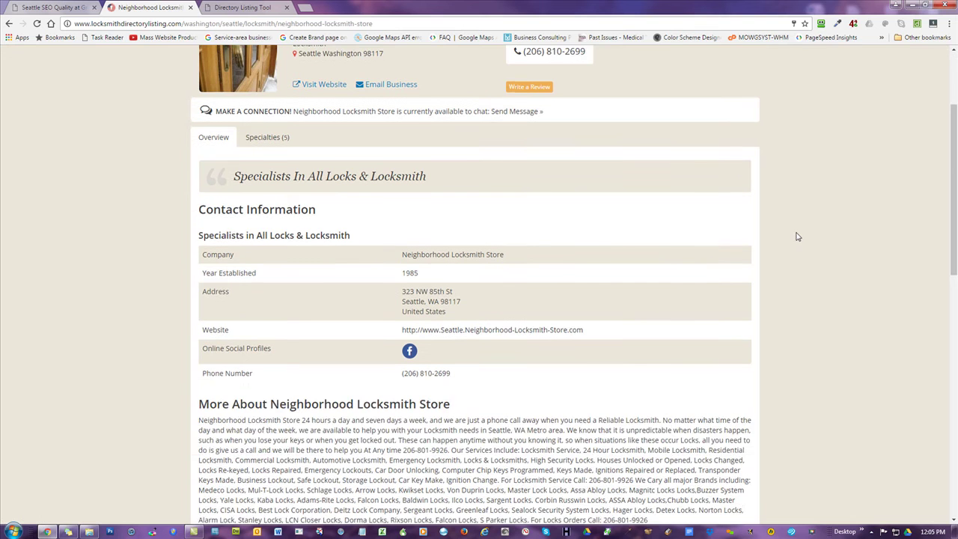
pyautogui.scroll(-1, 752, 254)
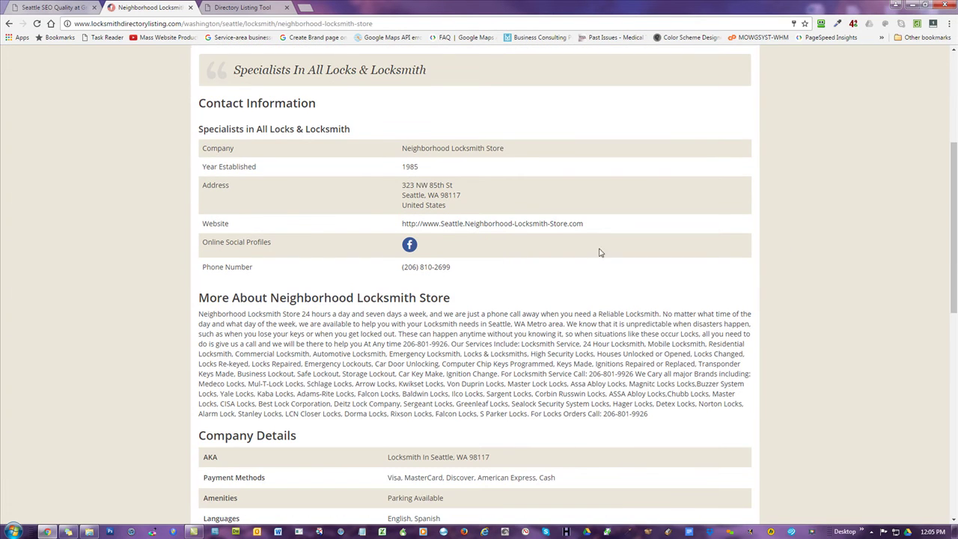
pyautogui.scroll(-5, 740, 280)
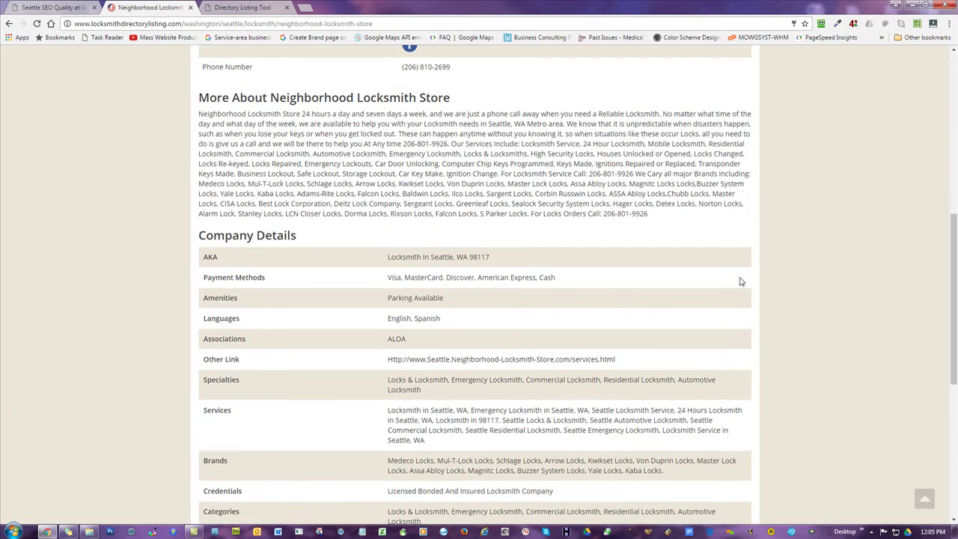
pyautogui.scroll(12, 808, 277)
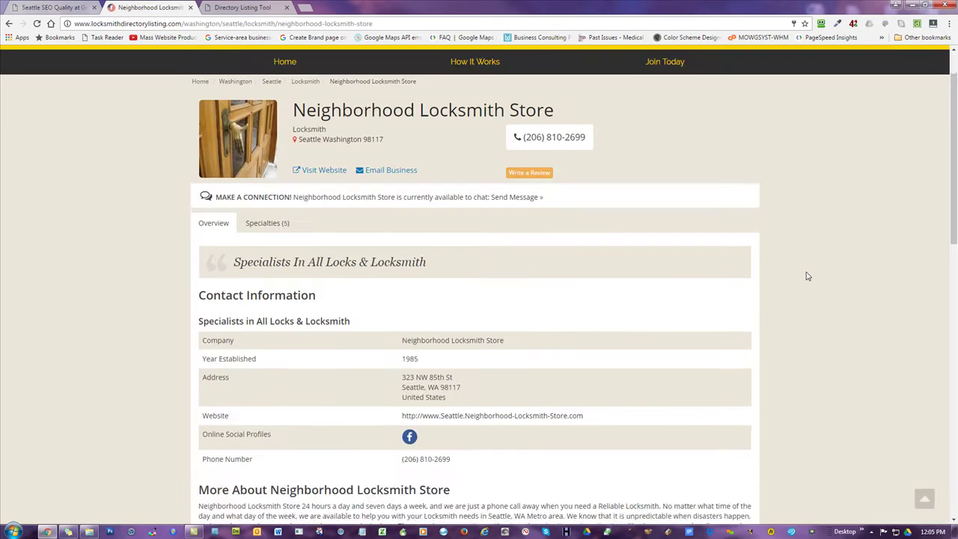
pyautogui.click(243, 7)
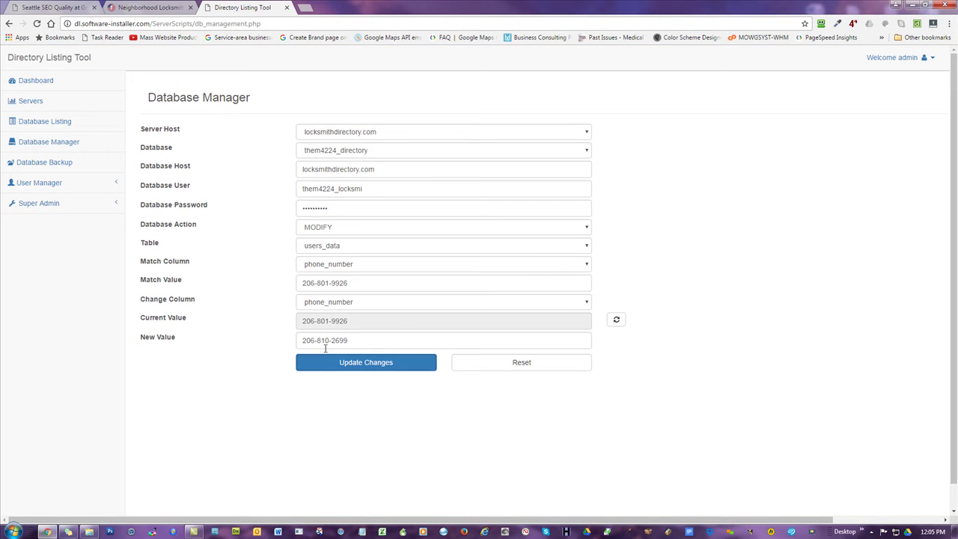
pyautogui.click(345, 234)
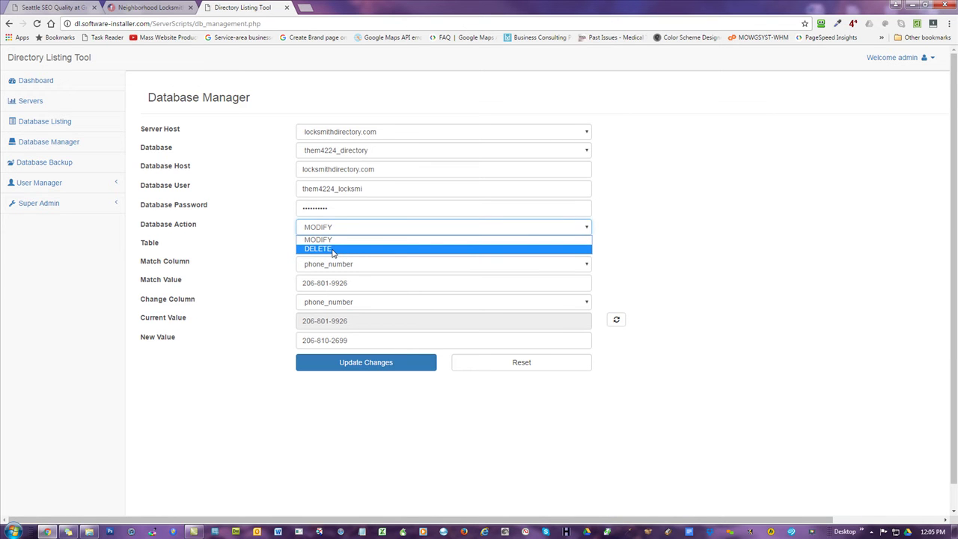
pyautogui.click(333, 251)
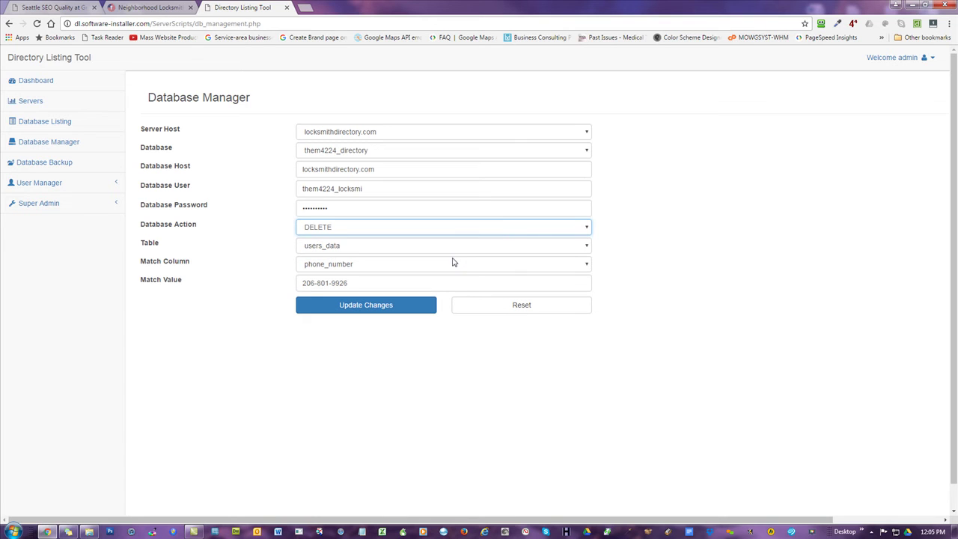
pyautogui.click(378, 269)
pyautogui.click(378, 269)
pyautogui.press('Tab')
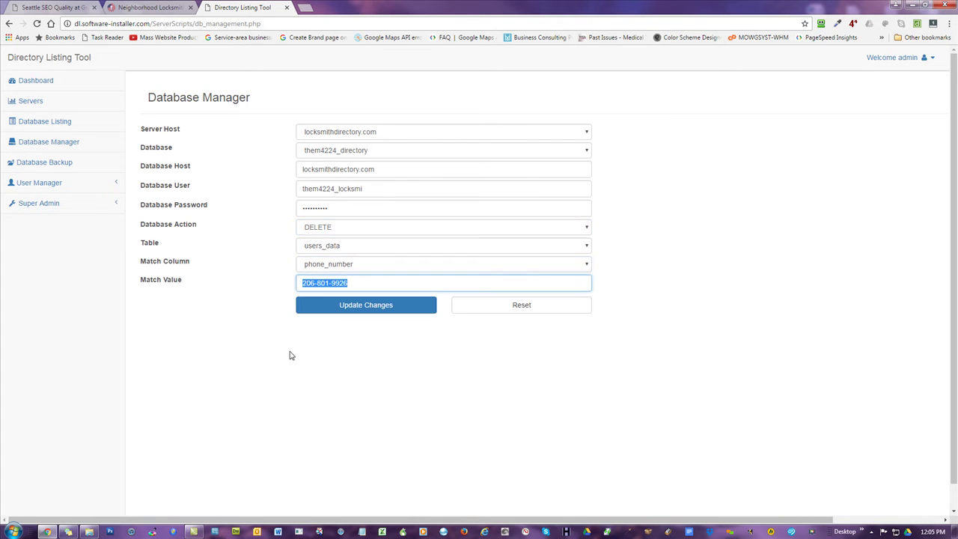
pyautogui.write('26')
pyautogui.click(341, 307)
pyautogui.click(521, 95)
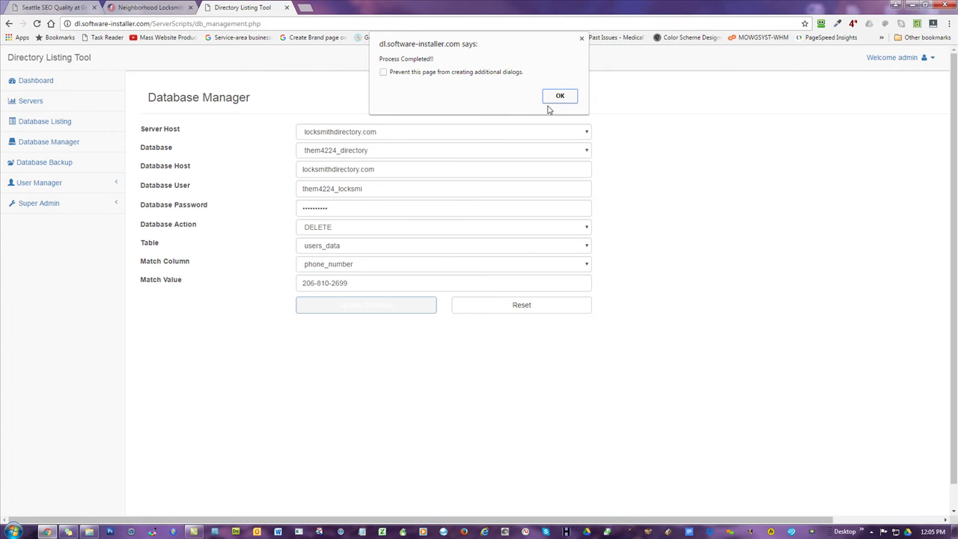
pyautogui.click(563, 95)
pyautogui.click(145, 7)
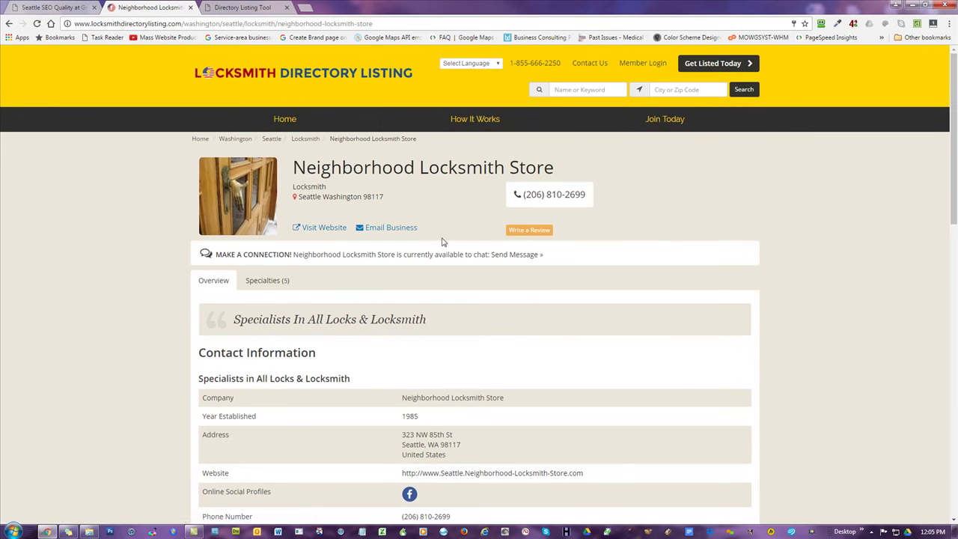
# - Scroll through Neighborhood Locksmith Store's page and the refreshed Locksmiths results, which now list four stores
pyautogui.scroll(-1, 419, 262)
pyautogui.scroll(-1, 306, 267)
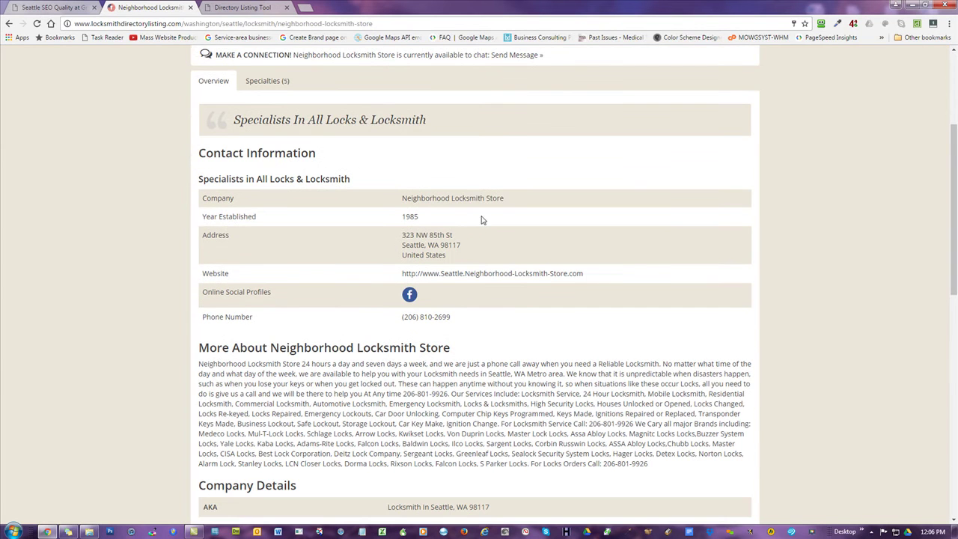
pyautogui.scroll(-2, 659, 268)
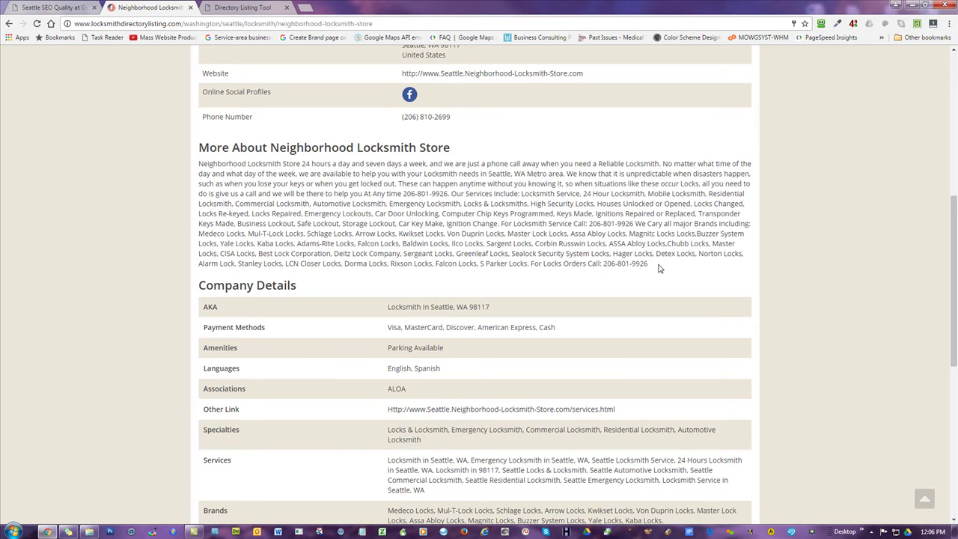
pyautogui.scroll(4, 487, 171)
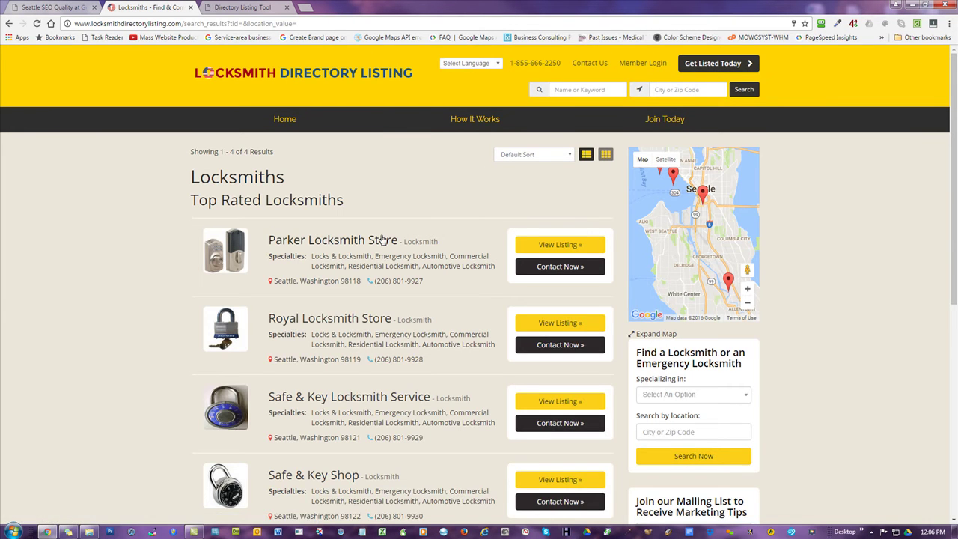
pyautogui.scroll(-1, 384, 240)
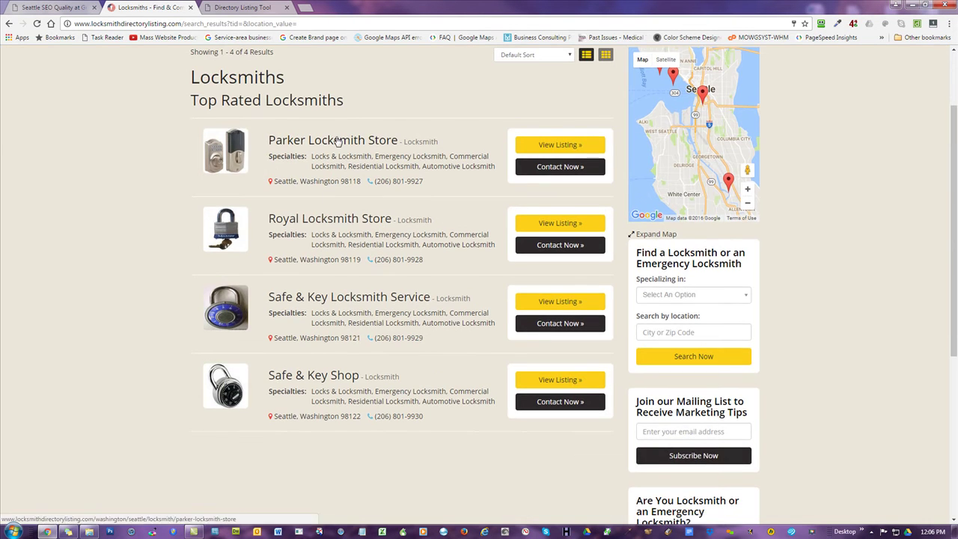
pyautogui.scroll(1, 397, 347)
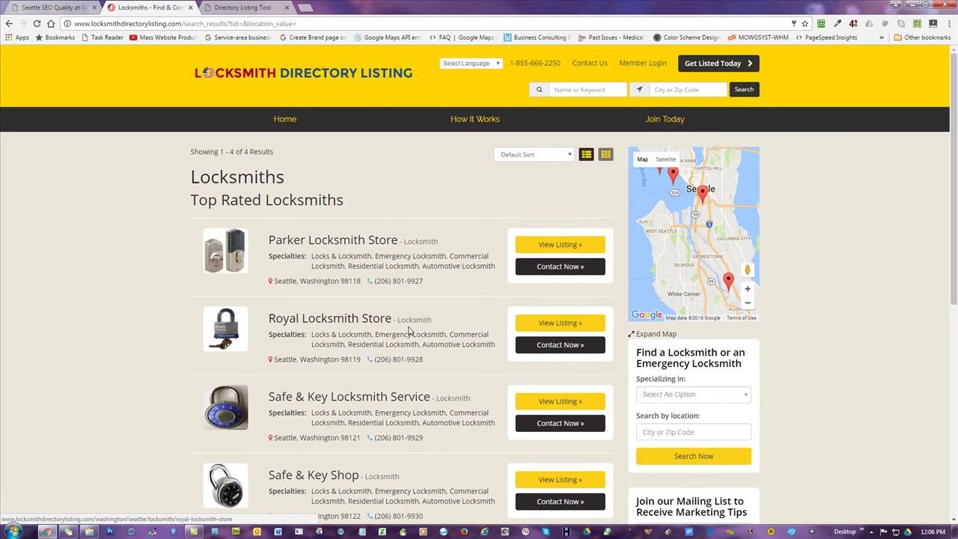
# - Open the Upload Table Data page from User Manager in the Directory Listing Tool
pyautogui.click(61, 8)
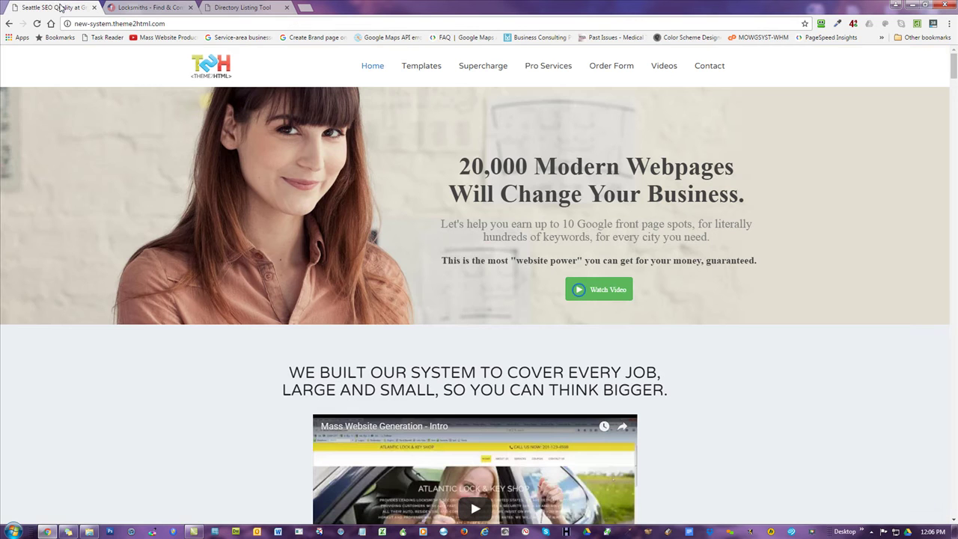
pyautogui.click(252, 7)
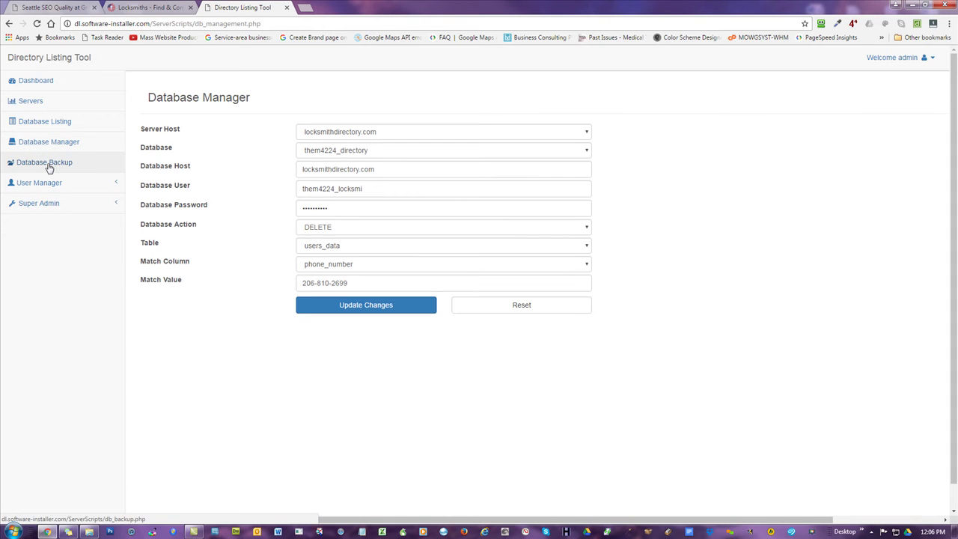
pyautogui.click(23, 184)
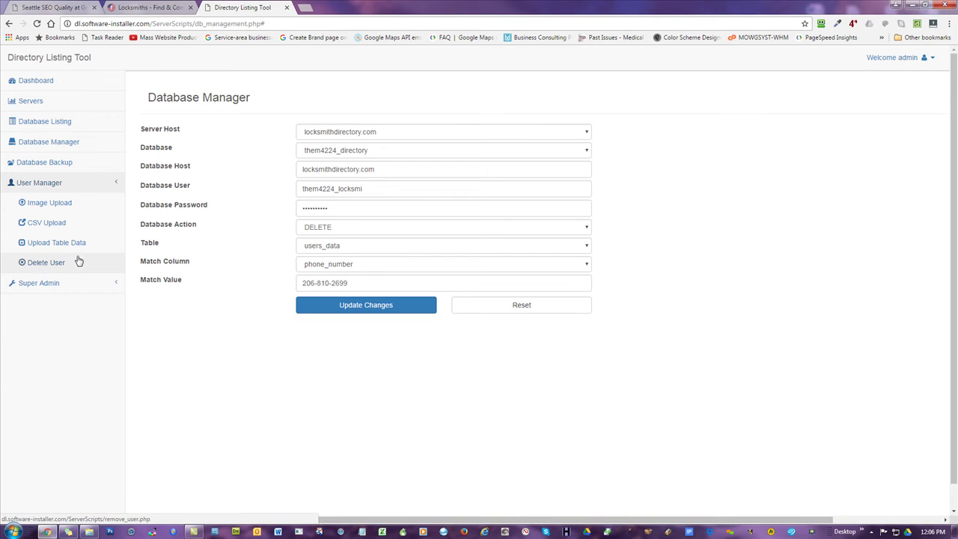
pyautogui.click(56, 244)
# - Target the users_reviews table in them4224_directory on the locksmithdirectory.com server host
pyautogui.click(363, 136)
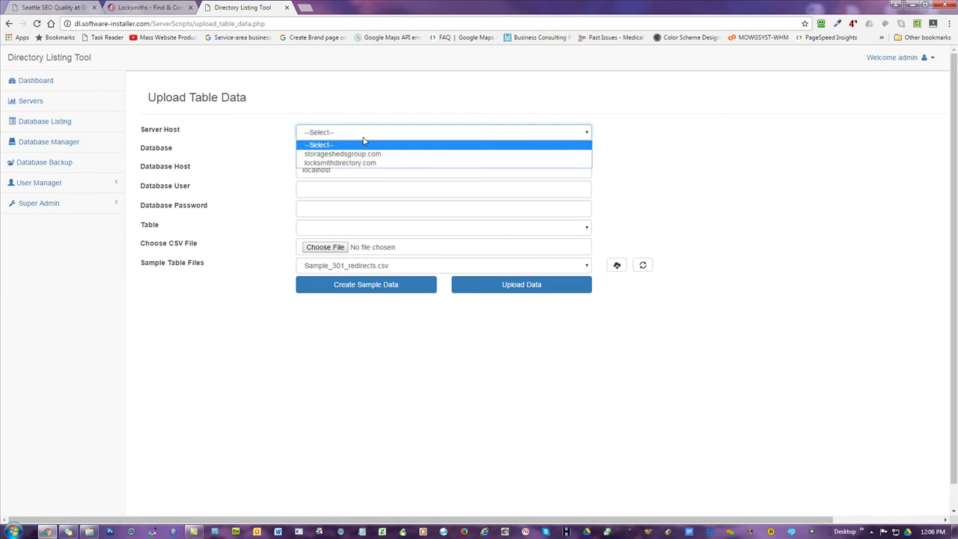
pyautogui.click(354, 162)
pyautogui.click(394, 152)
pyautogui.click(352, 162)
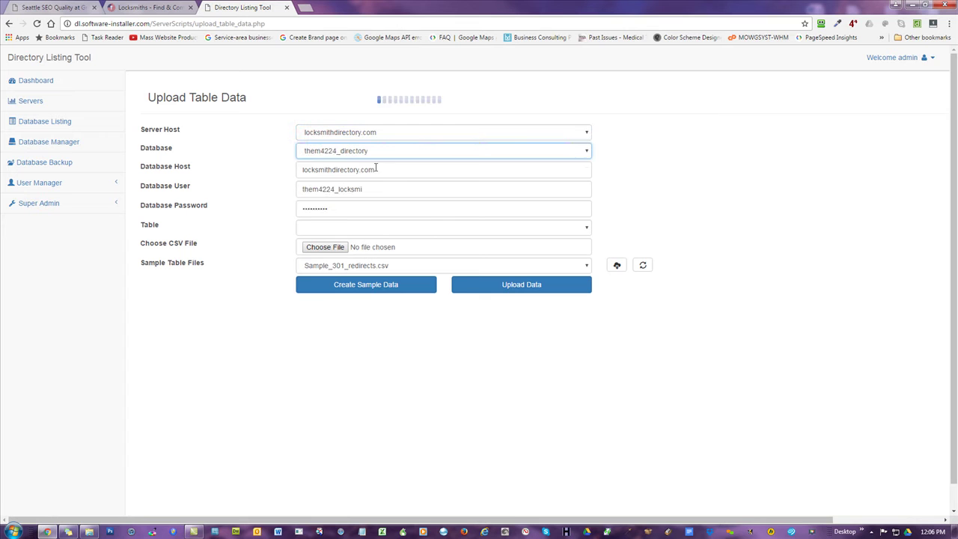
pyautogui.click(347, 235)
pyautogui.scroll(-10, 387, 327)
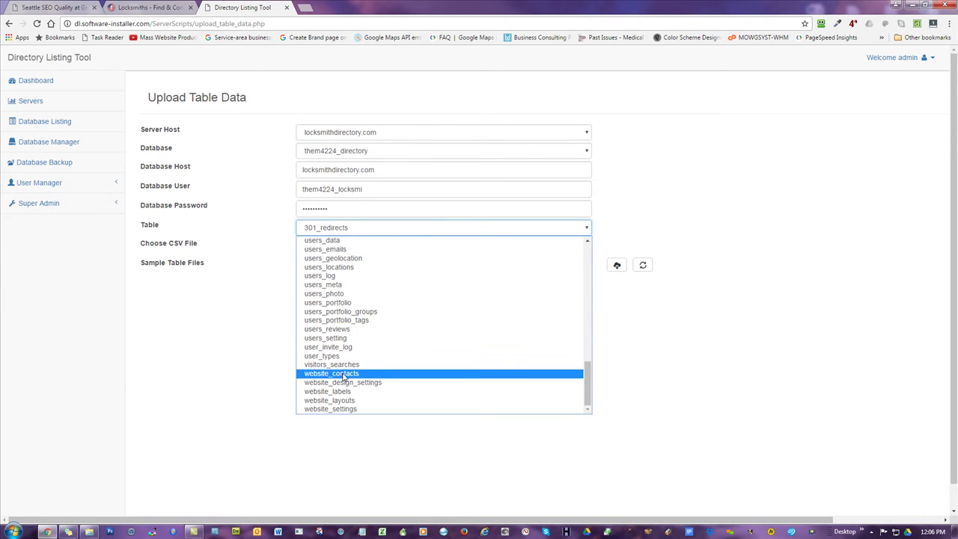
pyautogui.click(330, 329)
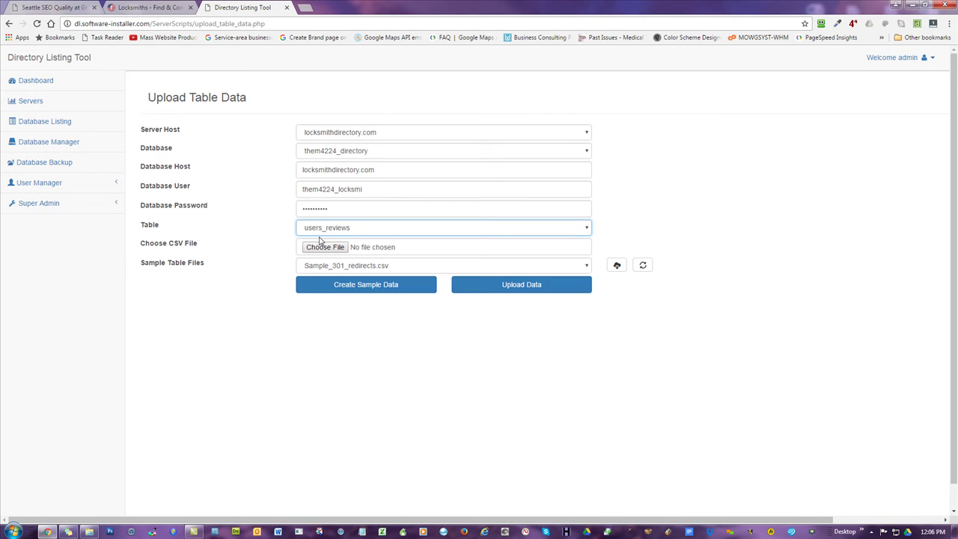
# - Attach users_reviews-headers.csv from the LDL-Files folder as the upload's CSV file
pyautogui.doubleClick(402, 7)
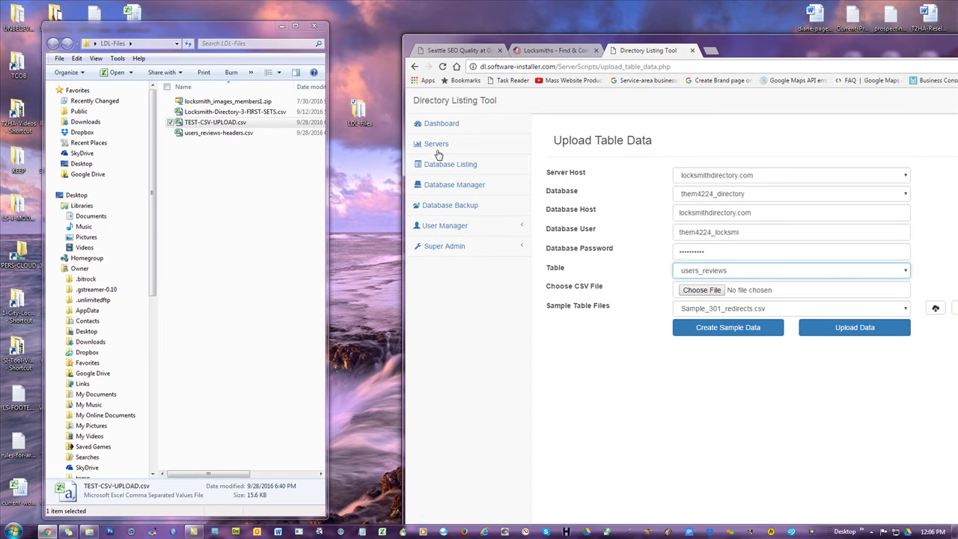
pyautogui.moveTo(219, 140); pyautogui.dragTo(701, 290)
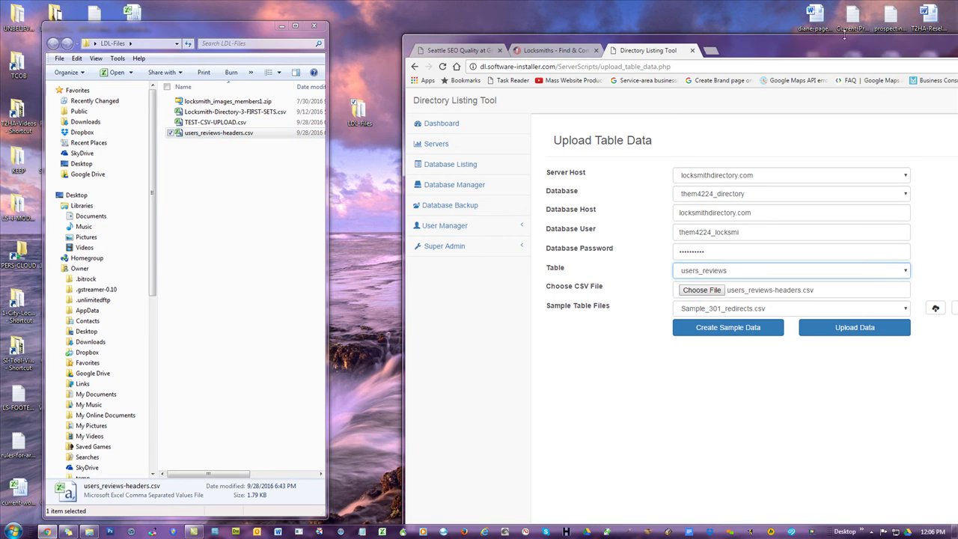
pyautogui.doubleClick(838, 45)
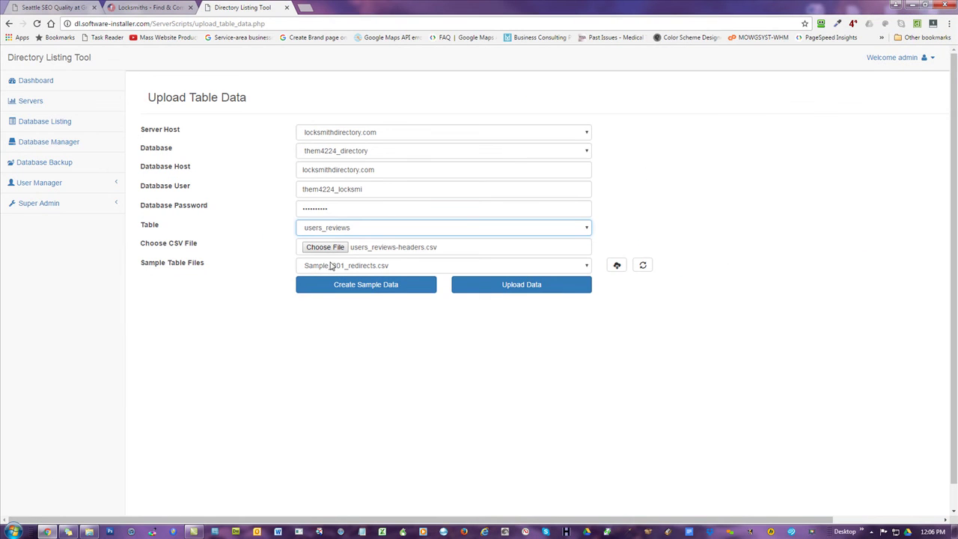
# - Upload users_reviews-headers.csv into users_reviews and acknowledge the 7 successful, 0 failed result
pyautogui.click(514, 288)
pyautogui.click(527, 81)
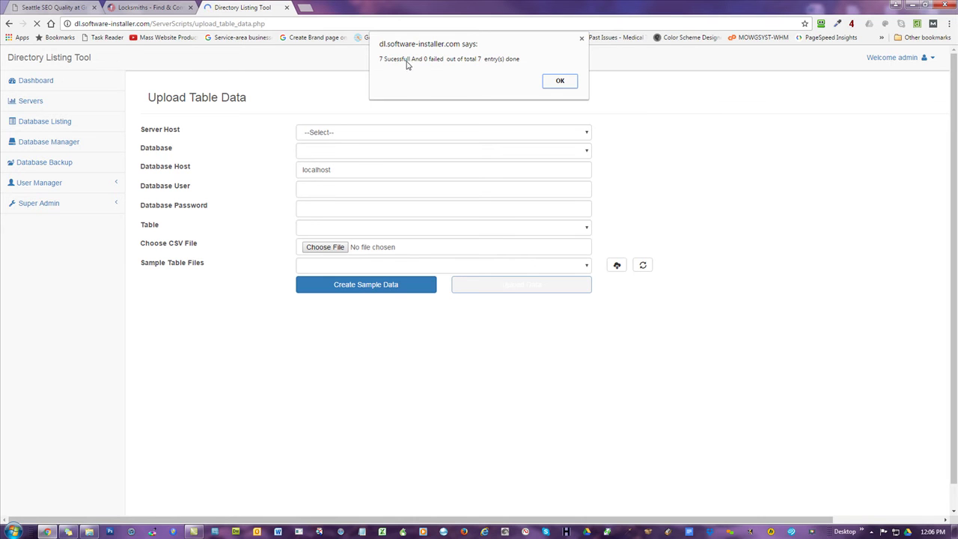
pyautogui.click(558, 81)
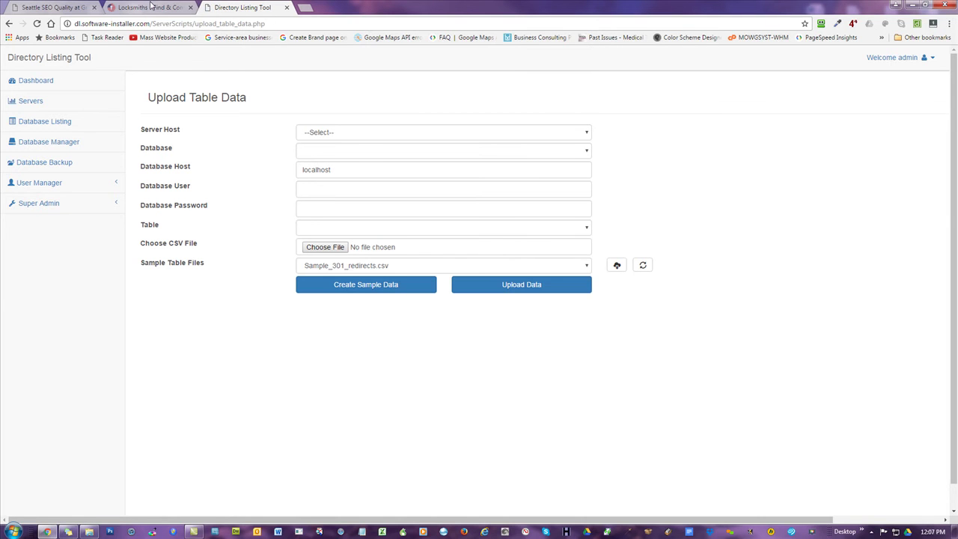
pyautogui.click(150, 7)
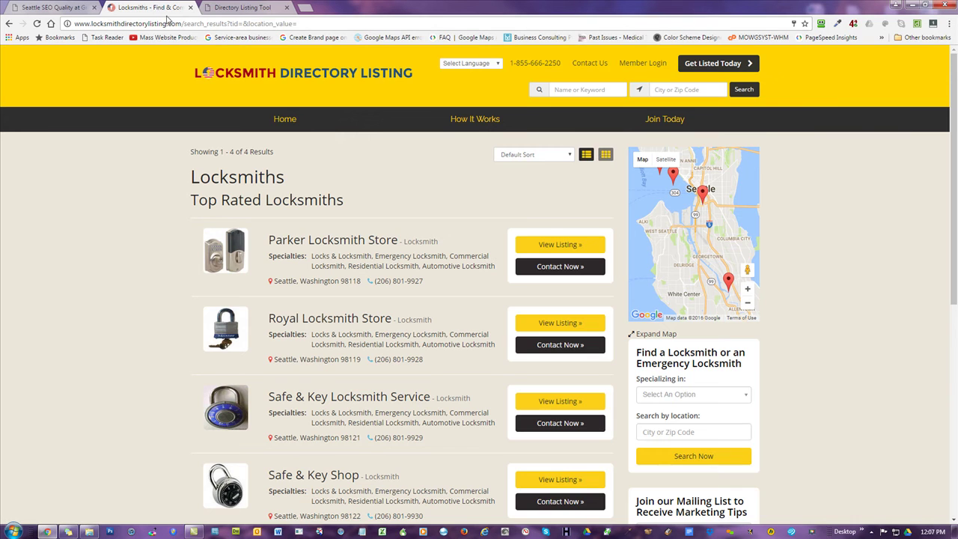
# - Reload the Locksmiths results to see 3/5 star ratings and review counts, then open Parker Locksmith Store's listing
pyautogui.click(36, 25)
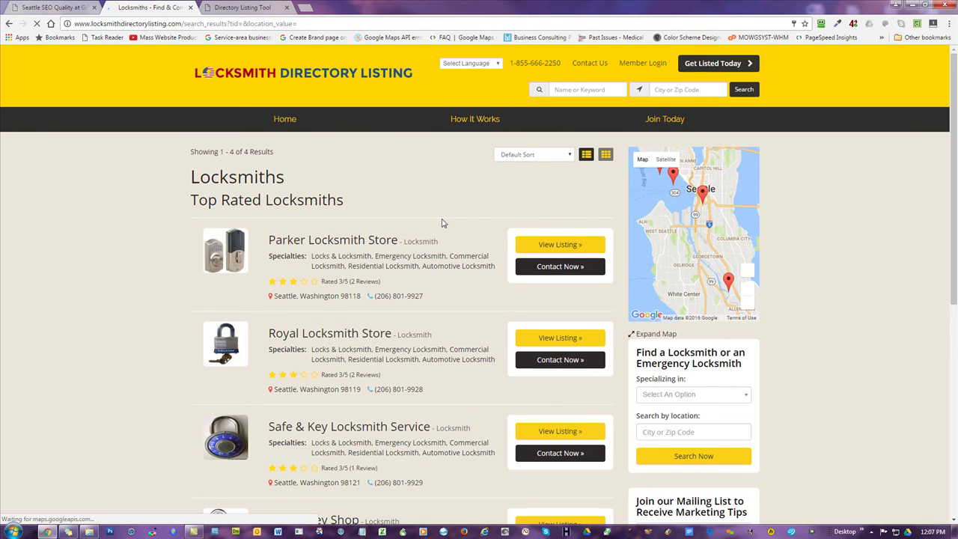
pyautogui.scroll(-1, 442, 222)
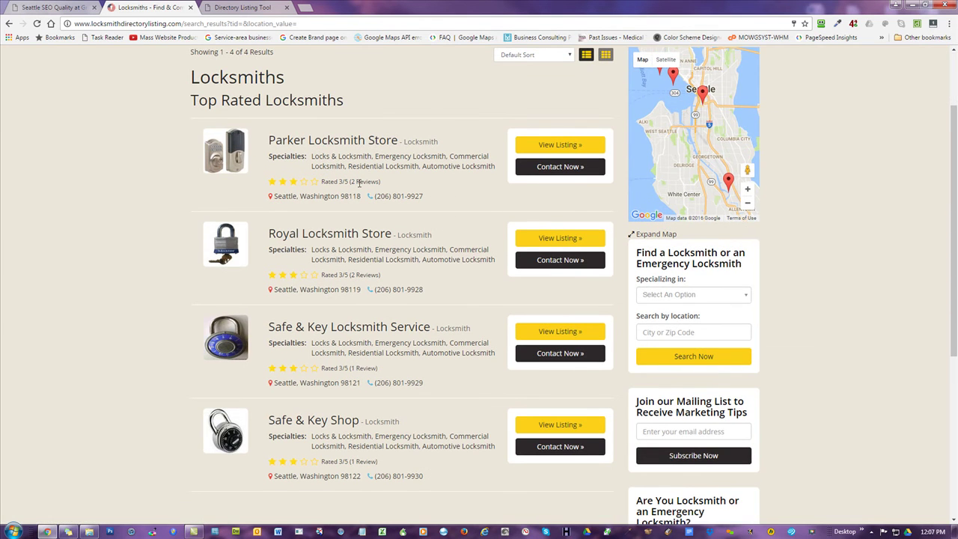
pyautogui.scroll(-2, 387, 286)
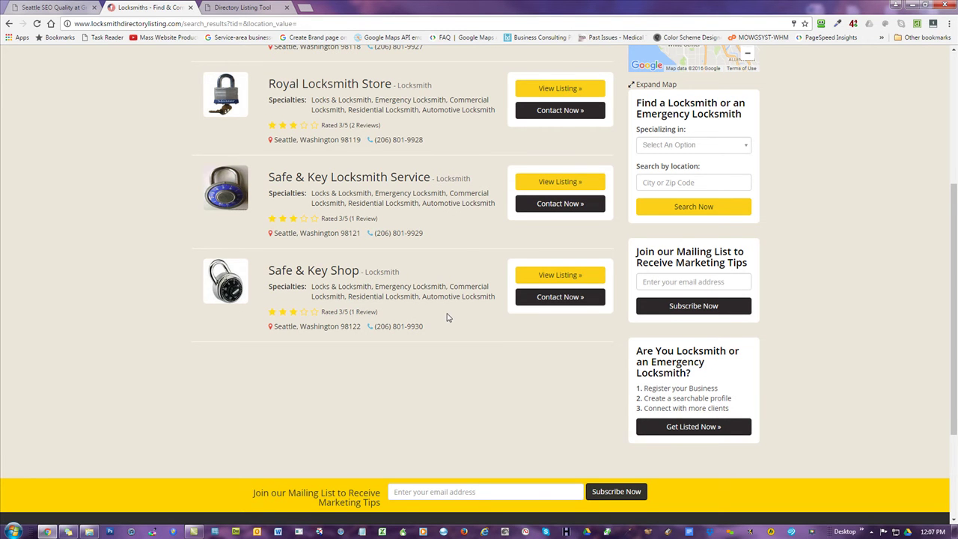
pyautogui.scroll(-1, 447, 317)
pyautogui.scroll(3, 447, 319)
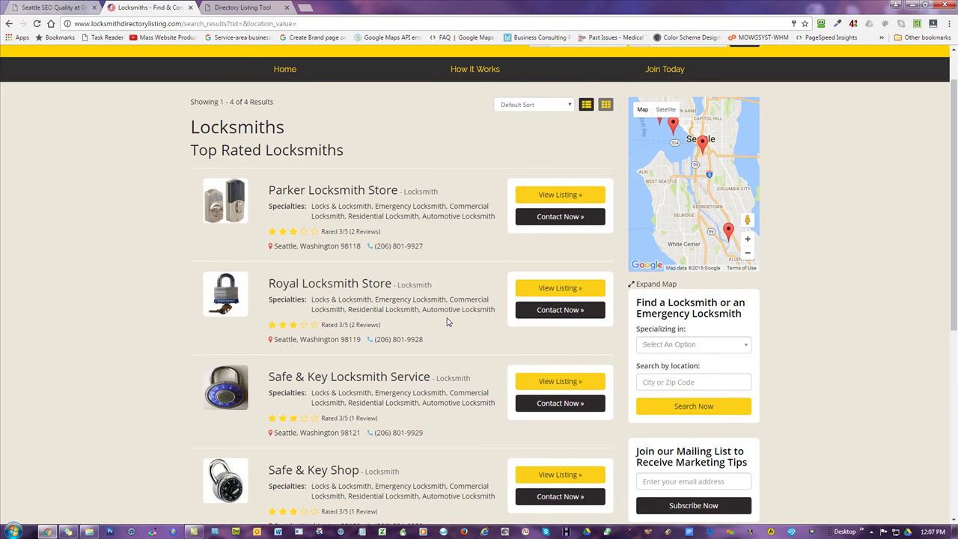
pyautogui.scroll(-2, 447, 321)
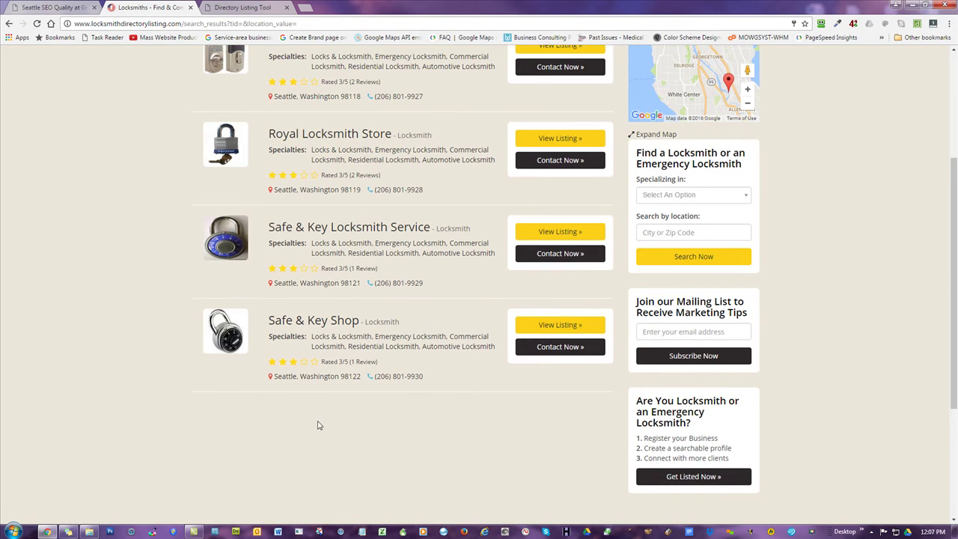
pyautogui.scroll(3, 419, 253)
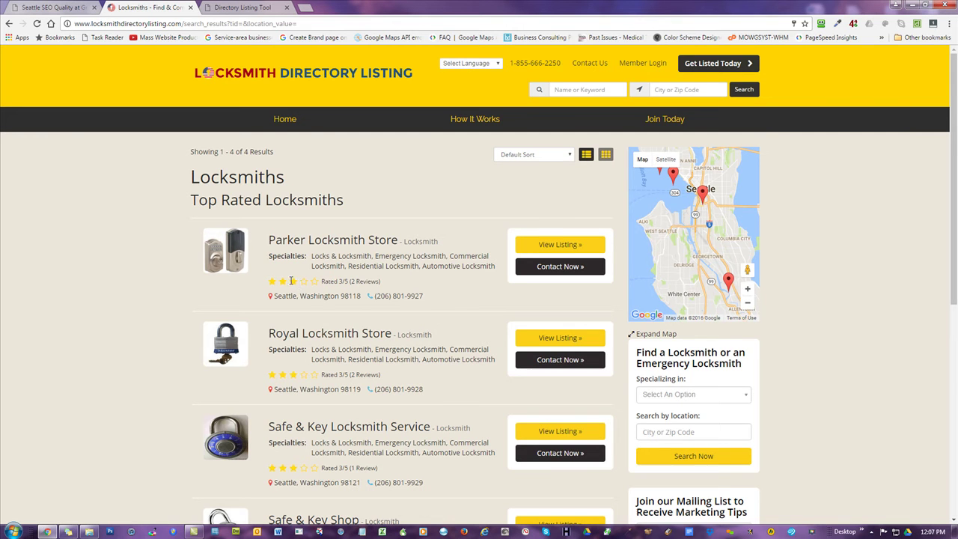
pyautogui.click(539, 247)
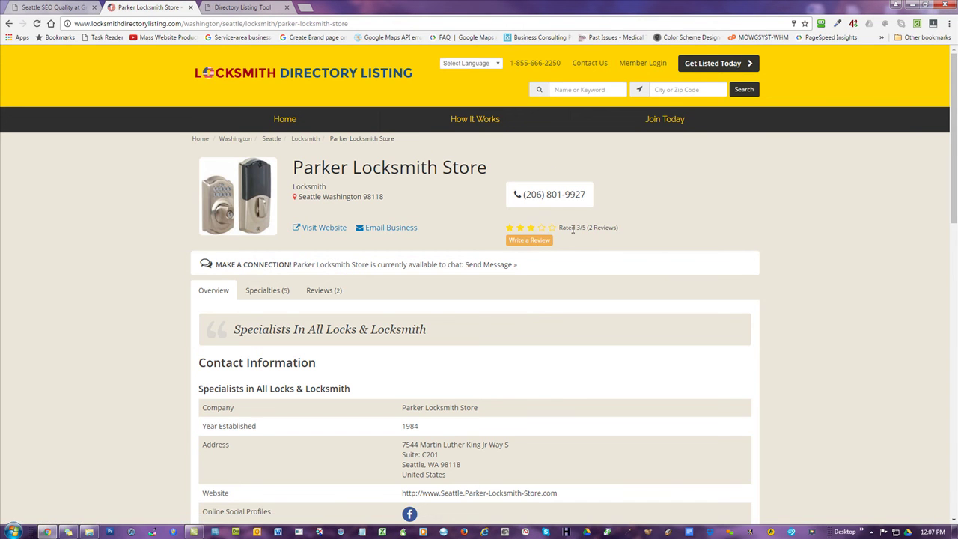
# - Review Parker Locksmith Store's reviews and their rating categories, Service through Communication
pyautogui.scroll(-4, 609, 256)
pyautogui.scroll(4, 295, 325)
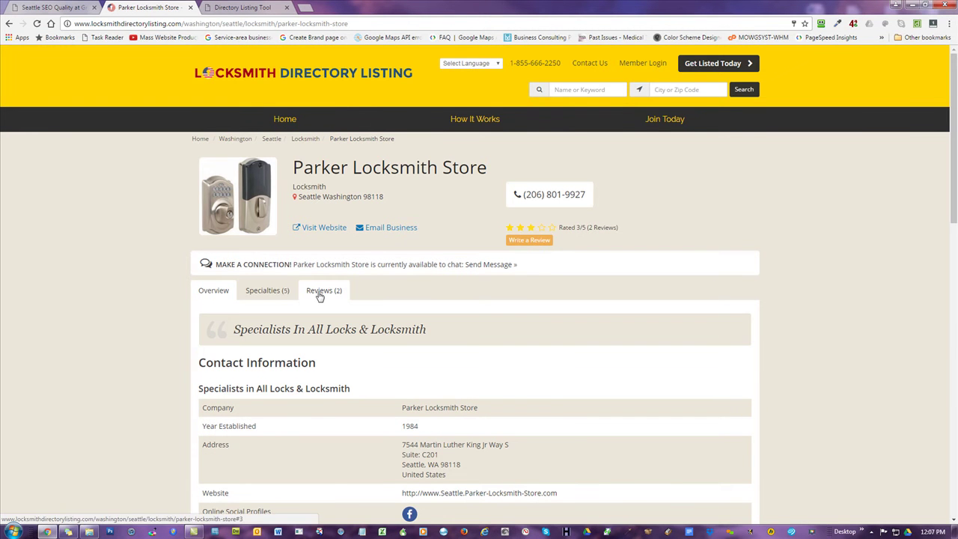
pyautogui.click(319, 294)
pyautogui.scroll(-3, 786, 240)
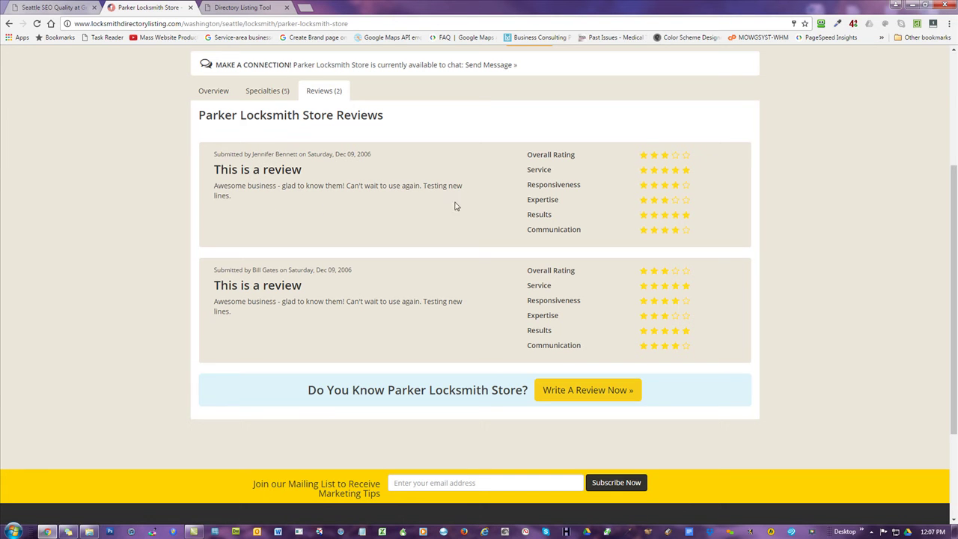
pyautogui.moveTo(705, 237); pyautogui.dragTo(640, 155)
pyautogui.click(835, 155)
pyautogui.scroll(-1, 836, 156)
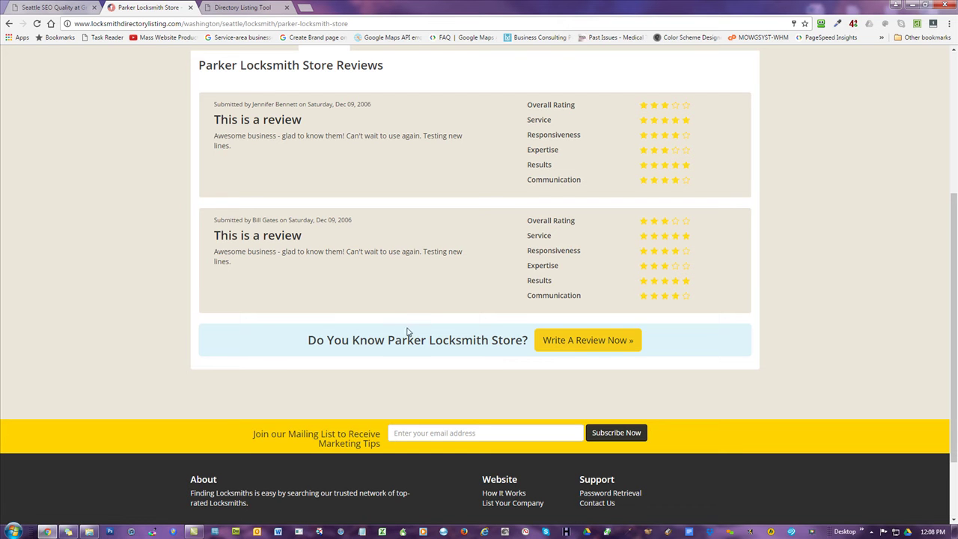
pyautogui.scroll(3, 864, 239)
# - Search the directory for all locksmiths, then open the Directory Listing Tool's Delete User Data page
pyautogui.click(335, 81)
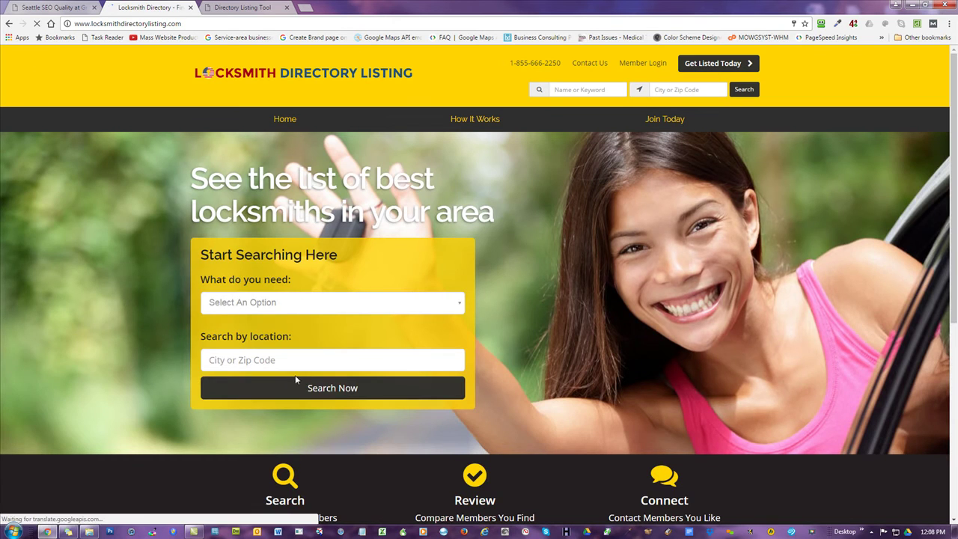
pyautogui.click(289, 385)
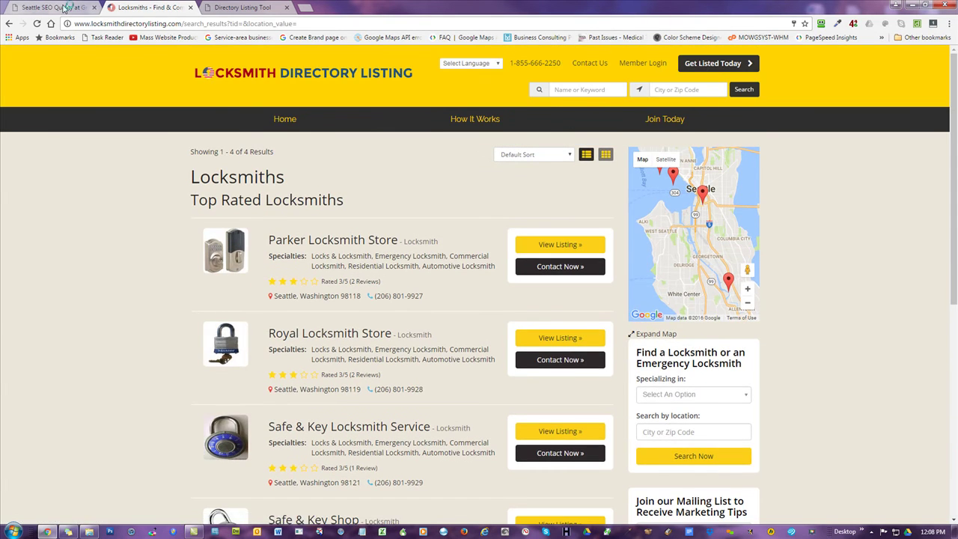
pyautogui.click(63, 7)
pyautogui.click(242, 6)
pyautogui.click(34, 183)
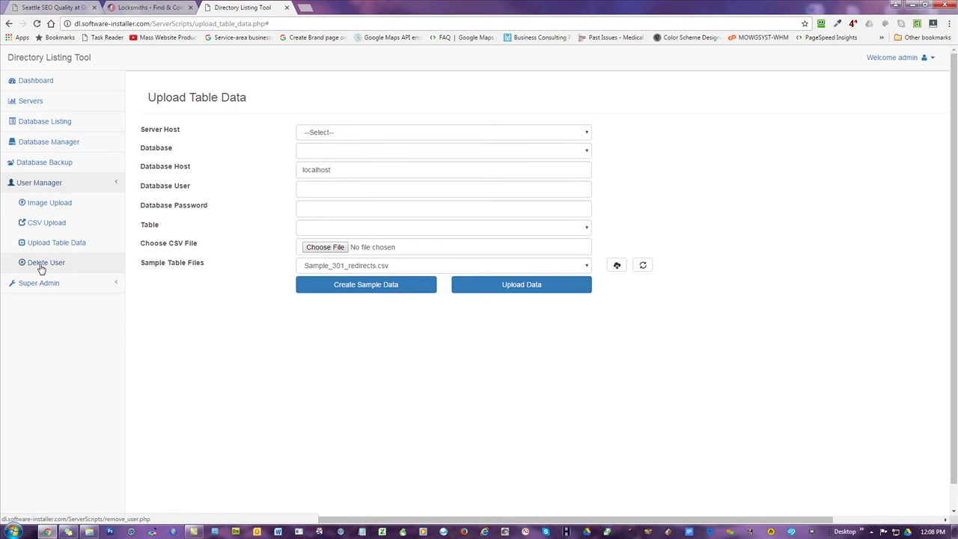
pyautogui.click(47, 262)
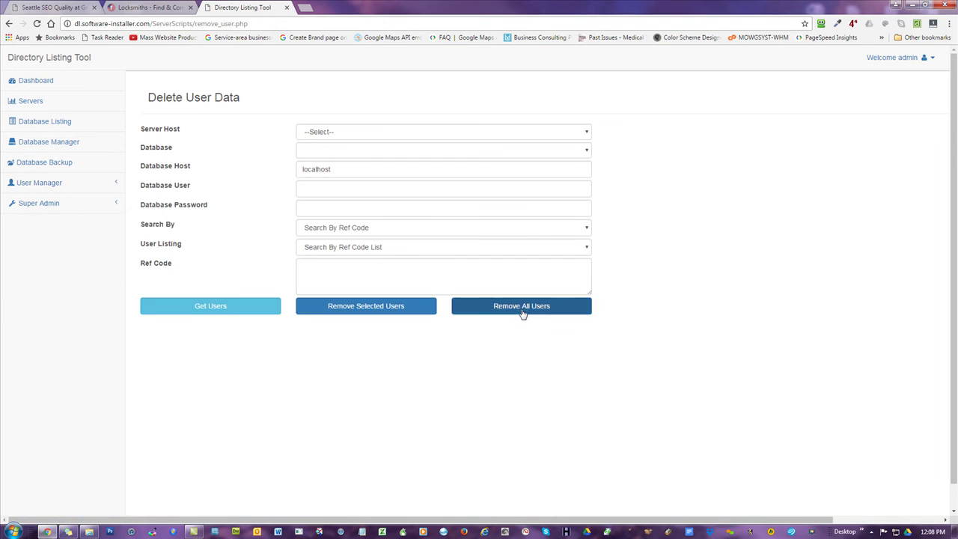
# - Remove all users from them4224_directory on locksmithdirectory.com, then reload the locksmith search results
pyautogui.click(362, 132)
pyautogui.click(329, 162)
pyautogui.click(449, 149)
pyautogui.click(440, 163)
pyautogui.click(501, 311)
pyautogui.click(520, 81)
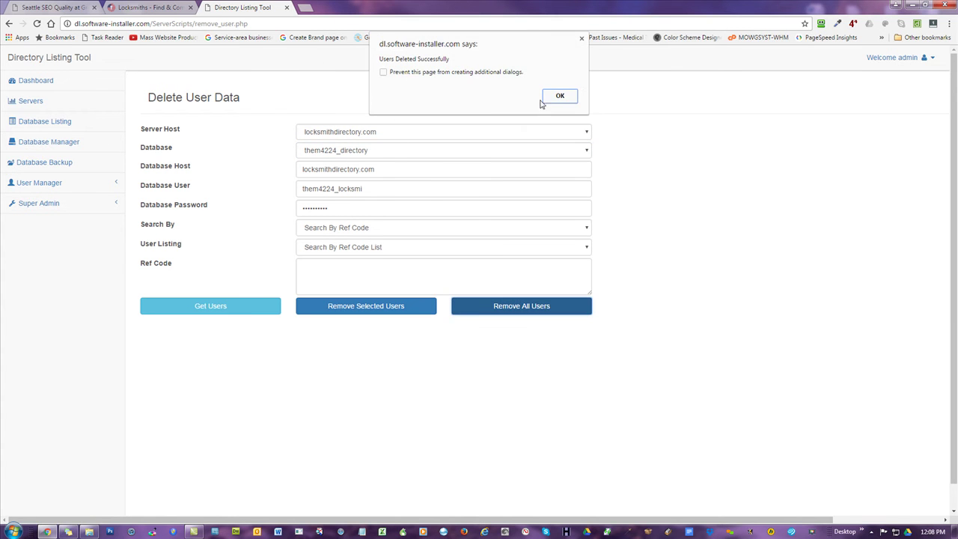
pyautogui.click(557, 96)
pyautogui.click(146, 7)
pyautogui.press('F5')
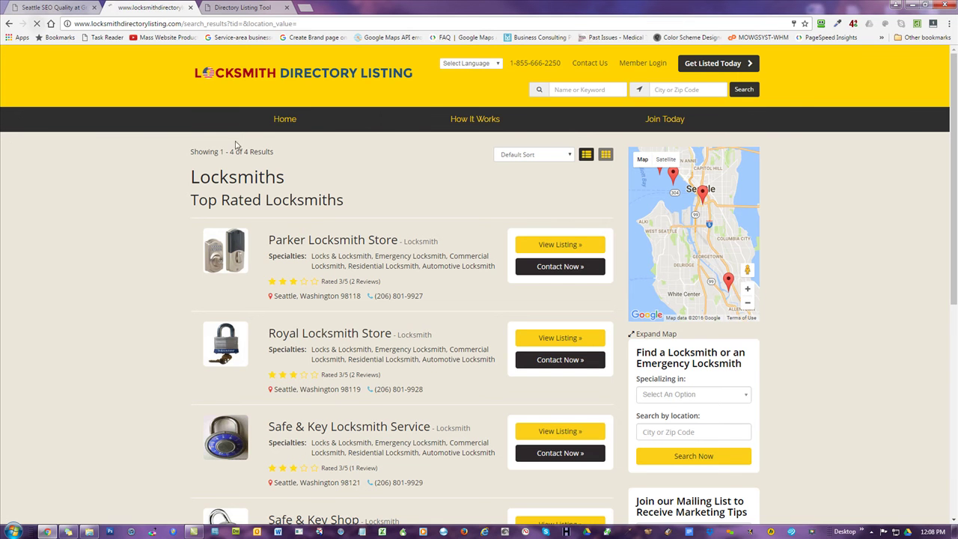
# - Confirm the locksmith search returns no results, then go back to the Directory Listing Tool
pyautogui.scroll(-5, 500, 151)
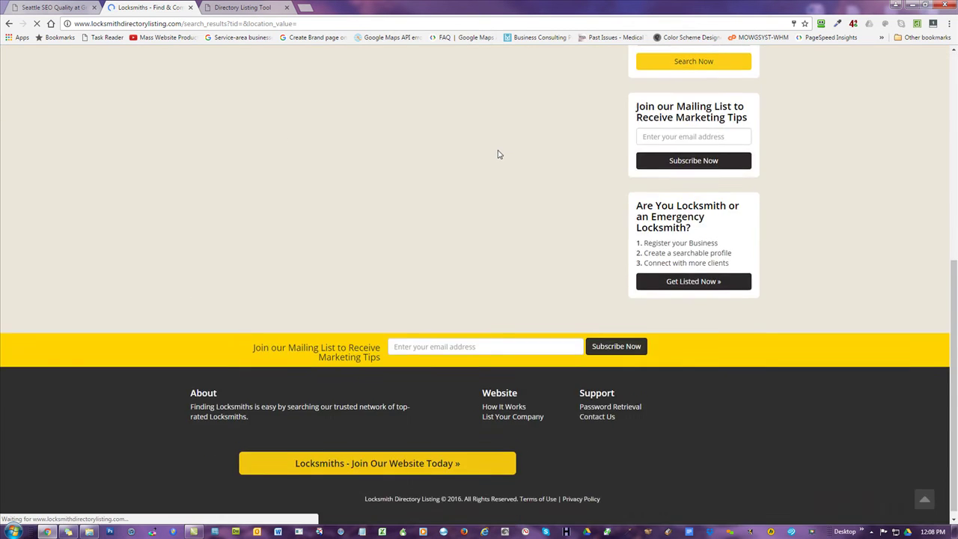
pyautogui.click(253, 6)
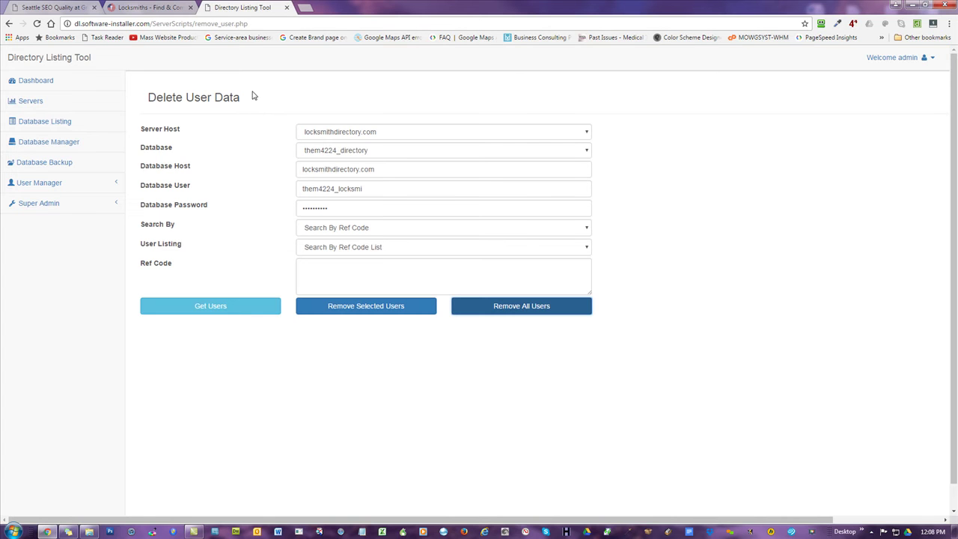
# - Restore the locksmithdirectory.com directory database from them4224_directory_20_09_2016.sql, then switch to the locksmith site
pyautogui.click(32, 165)
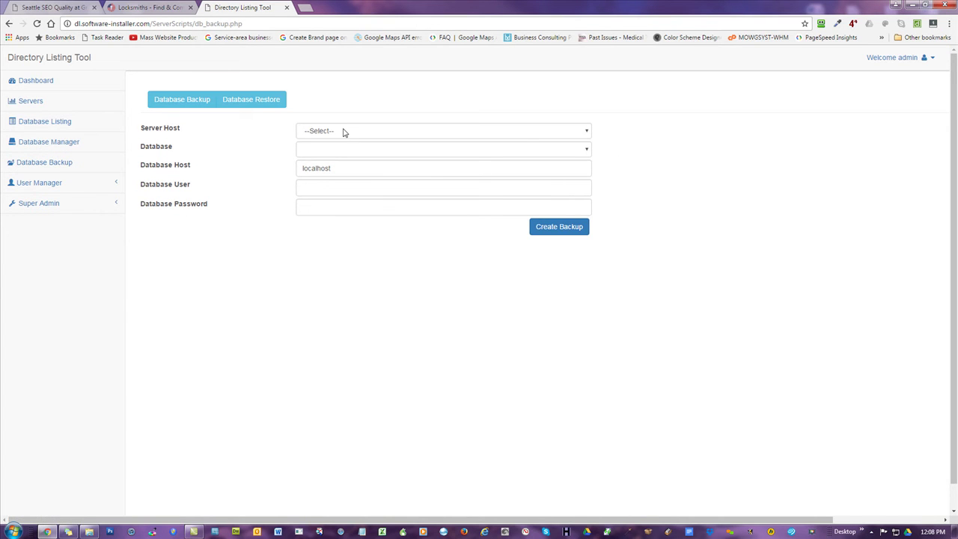
pyautogui.click(257, 105)
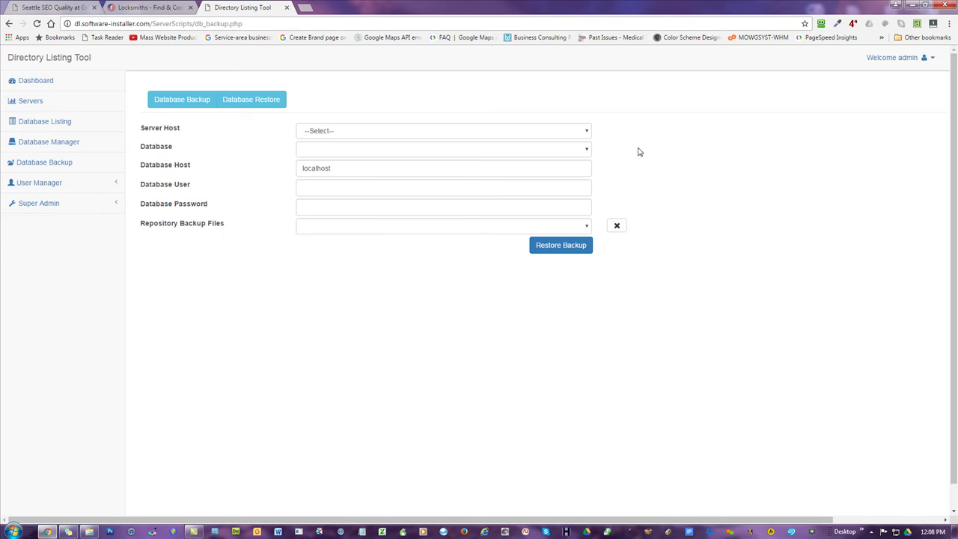
pyautogui.click(367, 132)
pyautogui.click(333, 160)
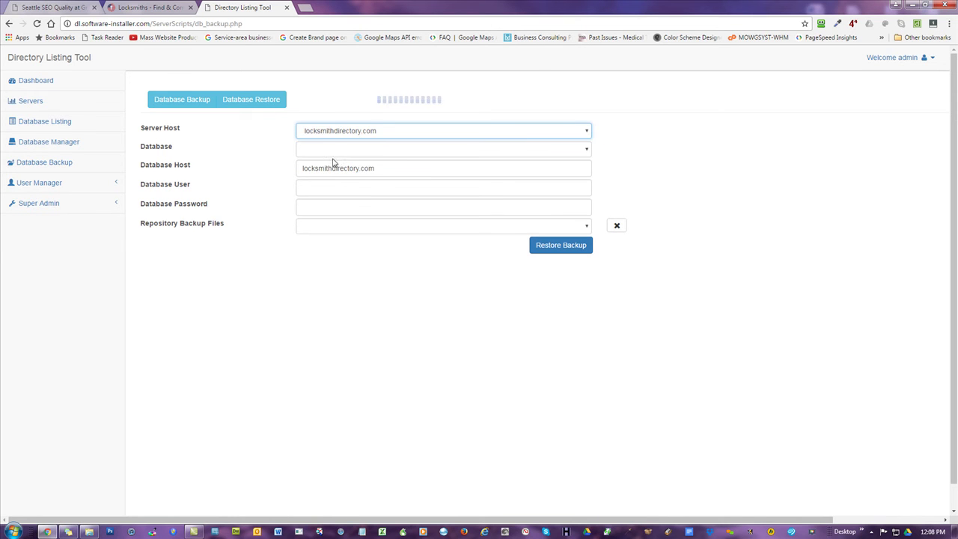
pyautogui.click(414, 150)
pyautogui.click(366, 162)
pyautogui.click(478, 225)
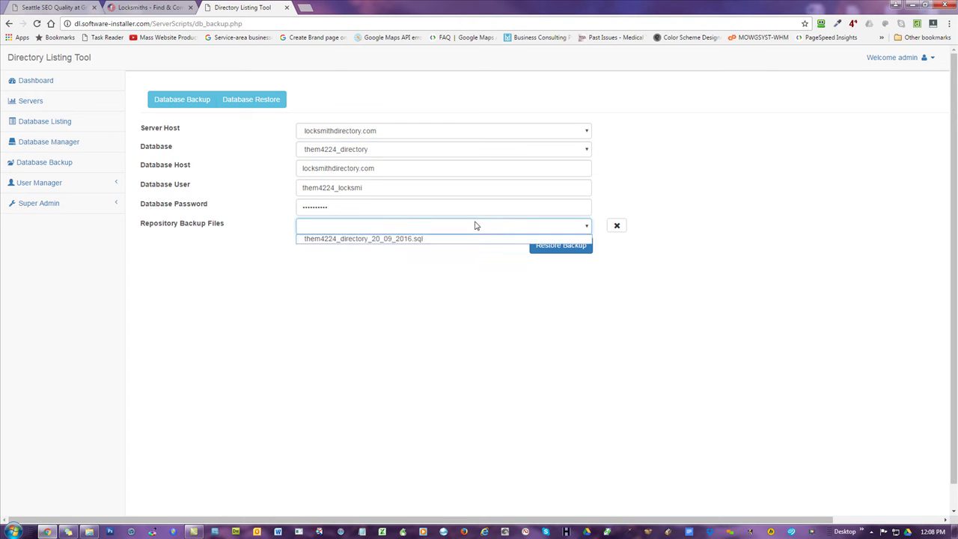
pyautogui.click(394, 238)
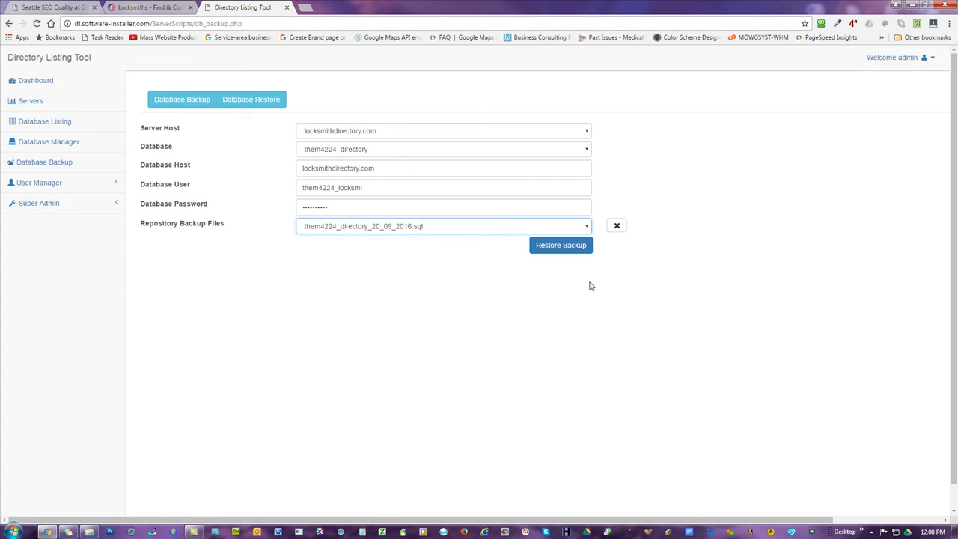
pyautogui.click(548, 250)
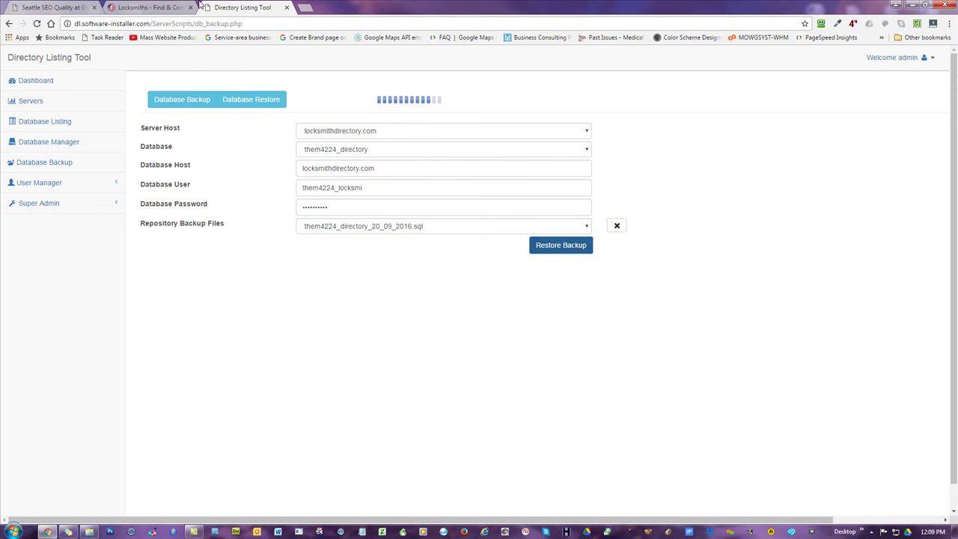
pyautogui.click(145, 7)
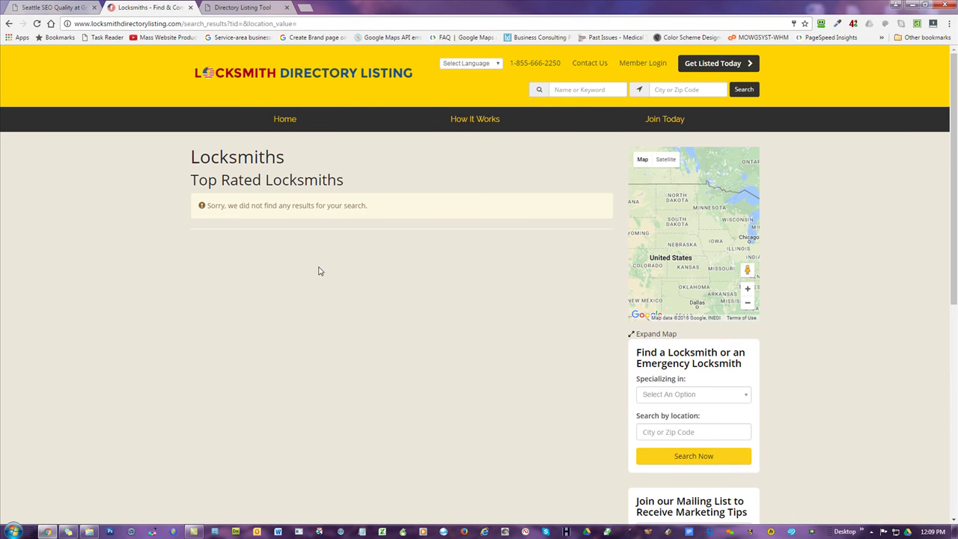
# - Return to the Directory Listing Tool tab to check on the restore
pyautogui.click(235, 7)
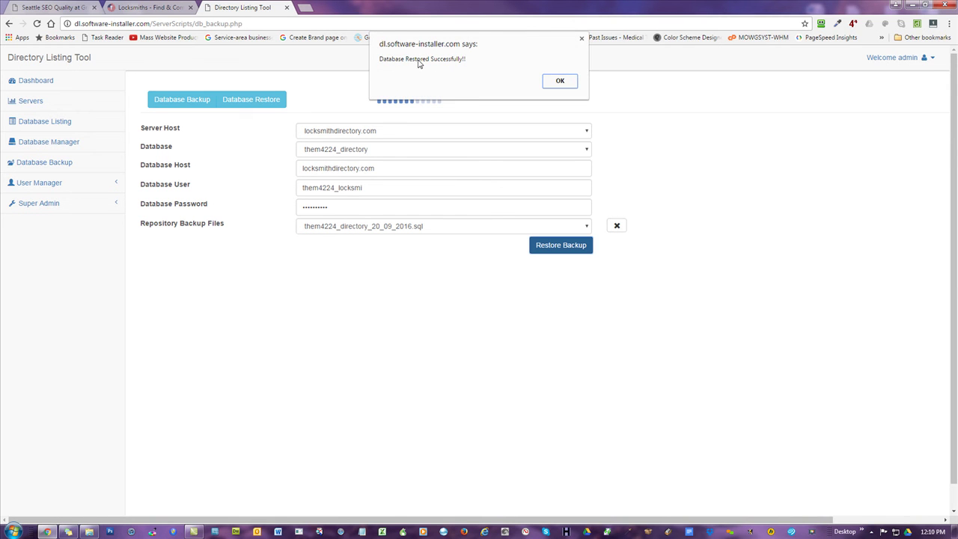
# - Dismiss the 'Database Restored Successfully' alert and go back to the Locksmiths tab
pyautogui.click(559, 82)
pyautogui.click(149, 8)
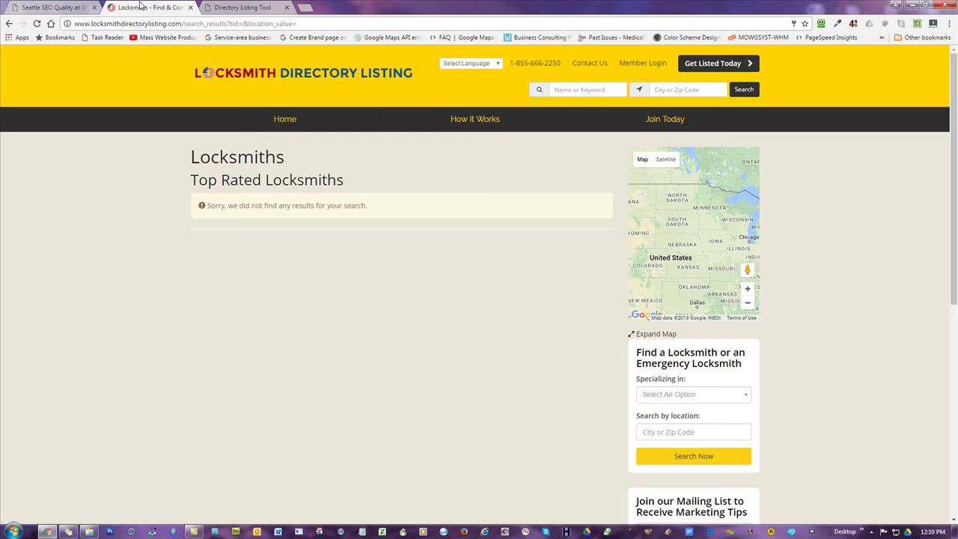
# - Reload the site via its homepage, return to the 6,440 results and sort by Most Reviews
pyautogui.click(272, 70)
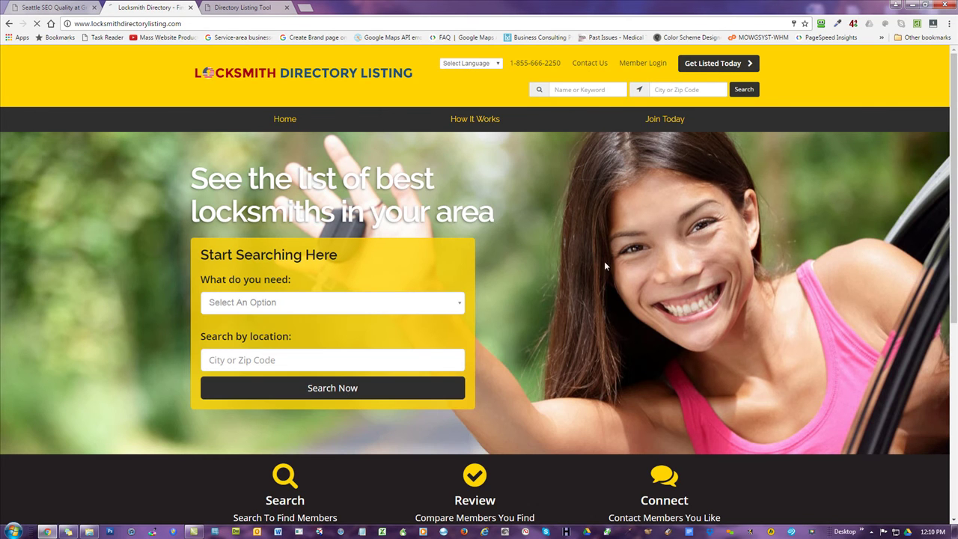
pyautogui.hotkey('alt', 'Left')
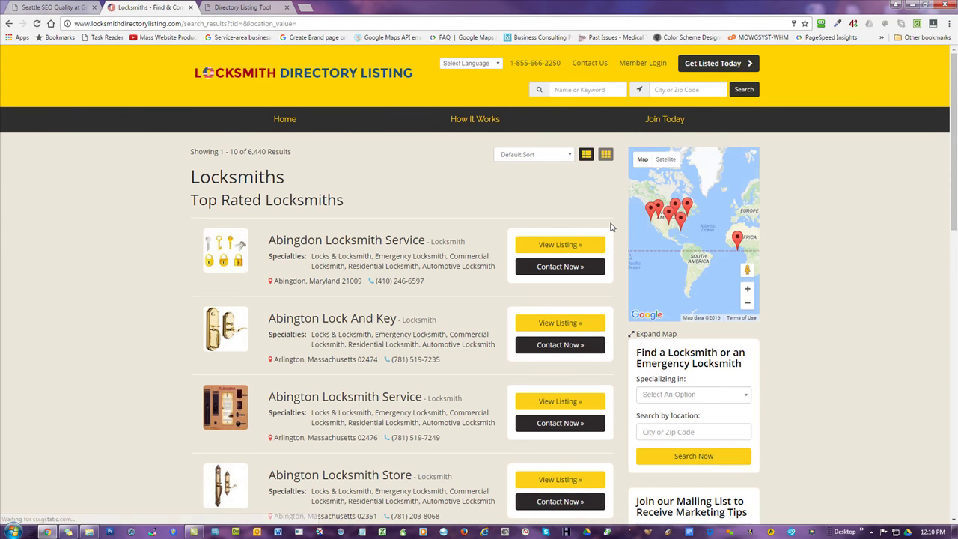
pyautogui.scroll(-5, 362, 213)
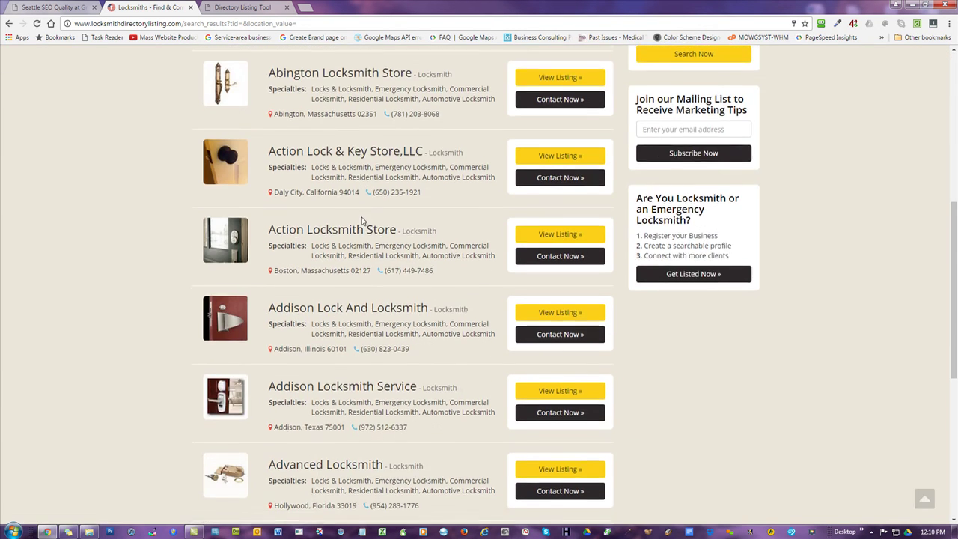
pyautogui.scroll(-4, 364, 218)
pyautogui.scroll(9, 364, 219)
pyautogui.click(544, 158)
pyautogui.click(520, 179)
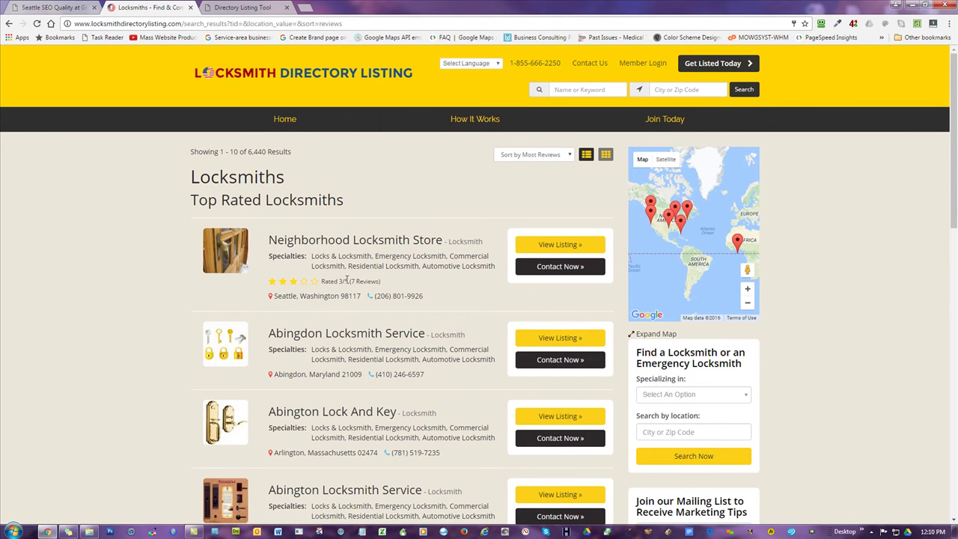
# - Read Neighborhood Locksmith Store's 7 reviews, then return to the Directory Listing Tool
pyautogui.scroll(-1, 359, 280)
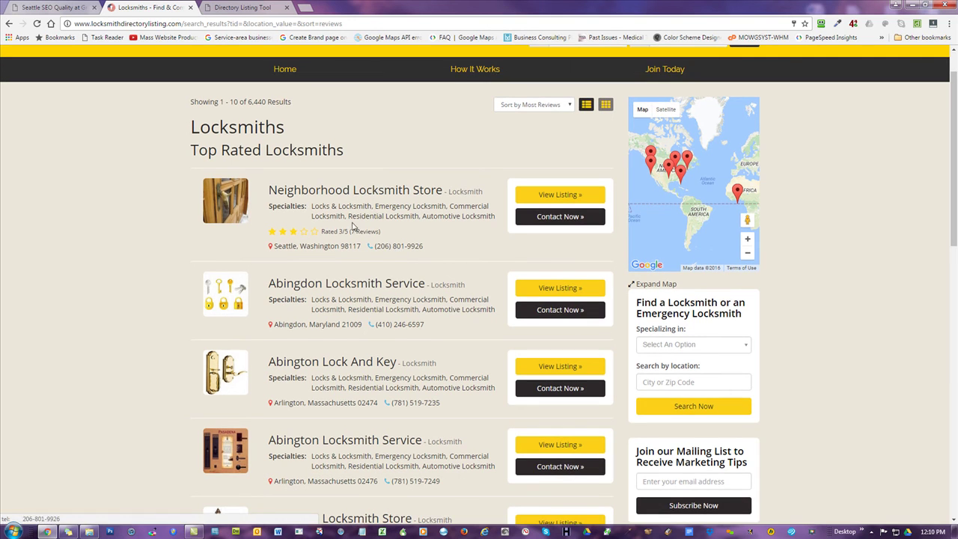
pyautogui.click(572, 198)
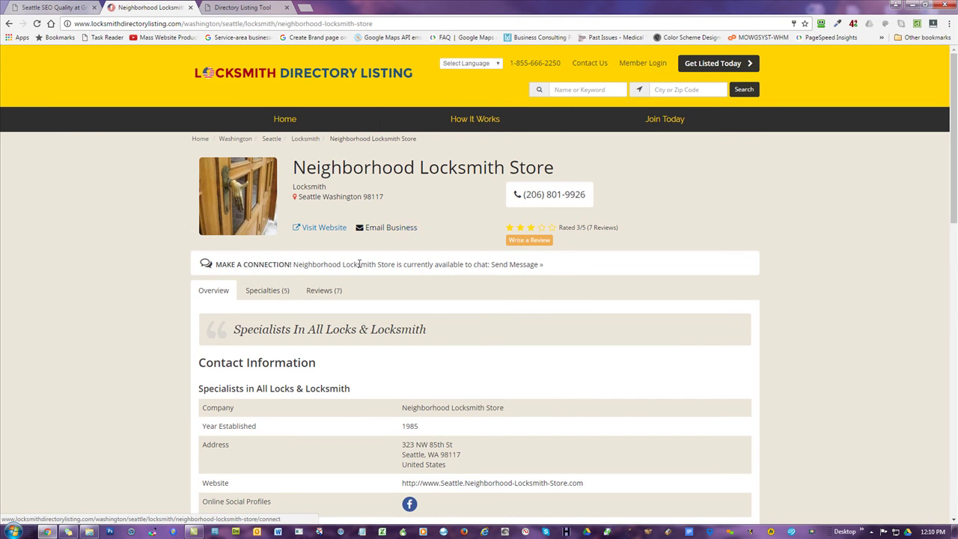
pyautogui.click(331, 292)
pyautogui.scroll(-5, 781, 251)
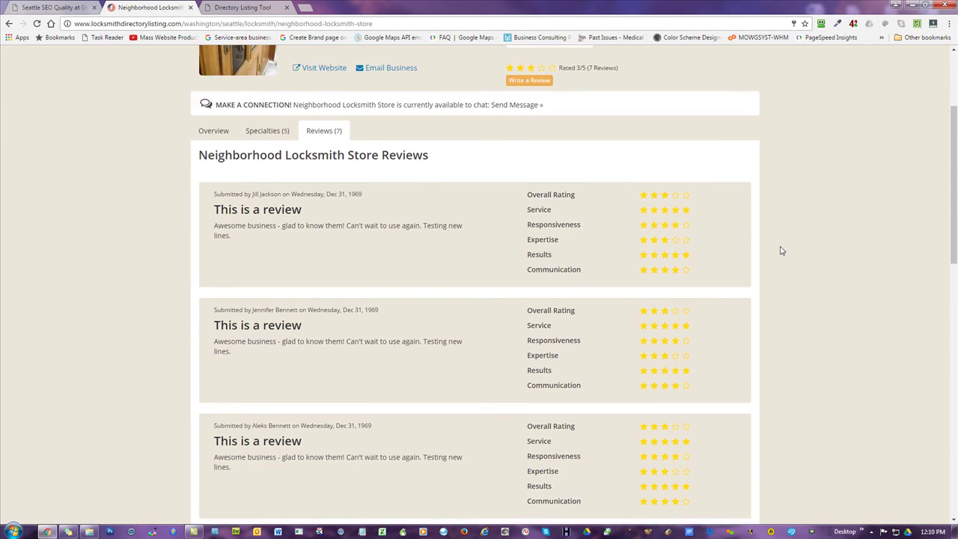
pyautogui.scroll(-4, 781, 251)
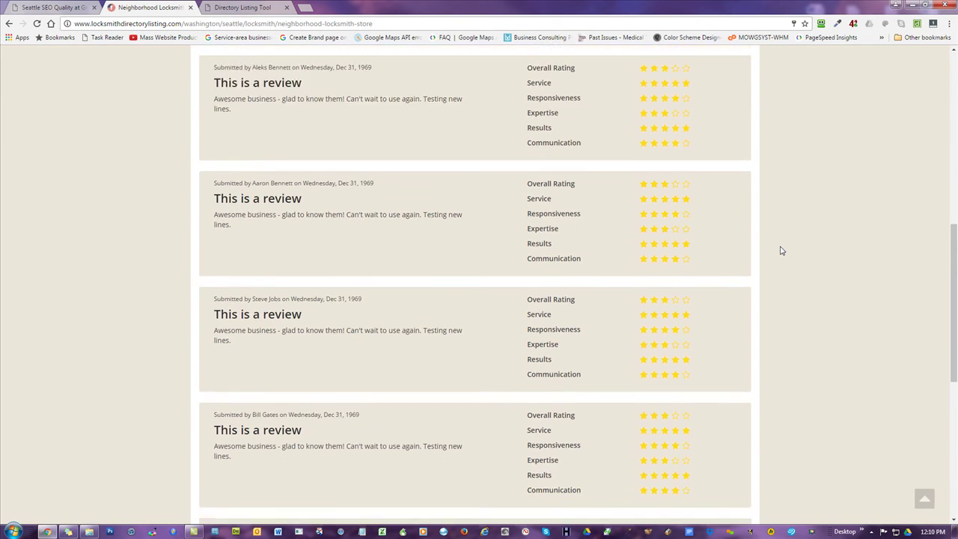
pyautogui.scroll(10, 796, 240)
pyautogui.click(241, 73)
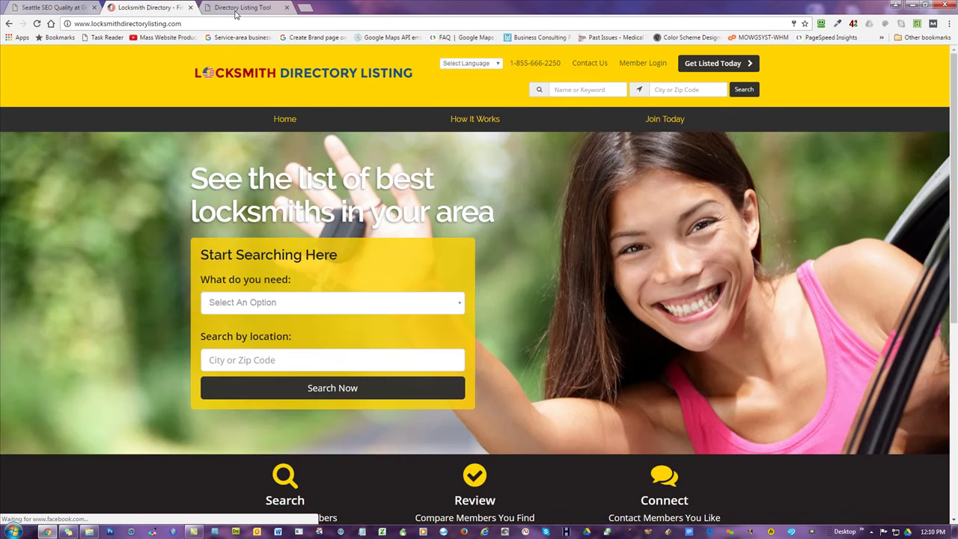
pyautogui.click(237, 9)
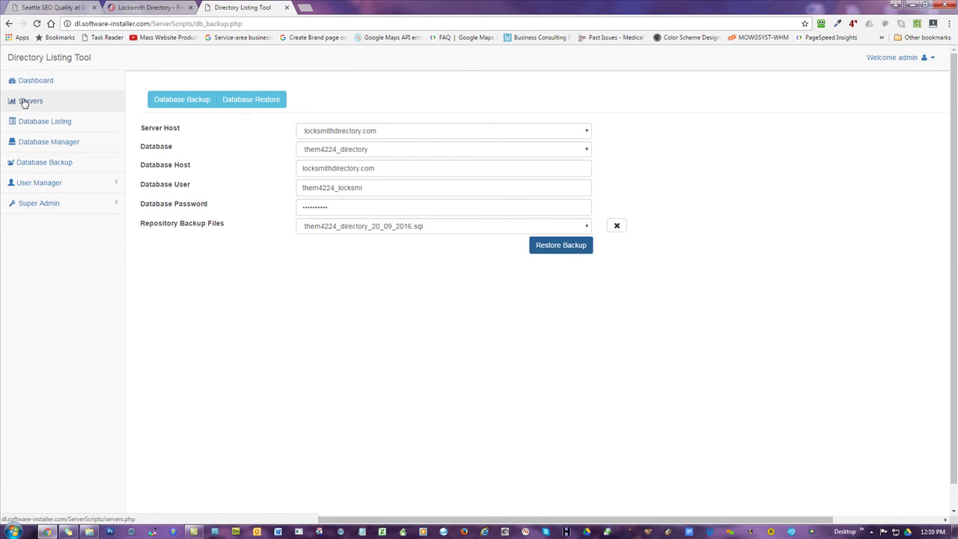
# - Browse Servers, Database Manager (leaving MODIFY) and Database Backup, then open User Manager's Image Upload page
pyautogui.click(24, 102)
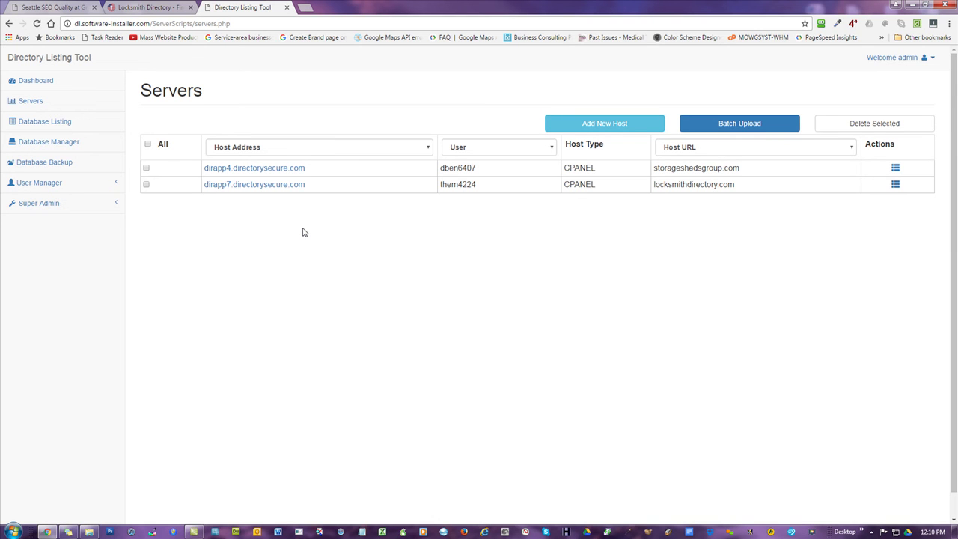
pyautogui.click(41, 142)
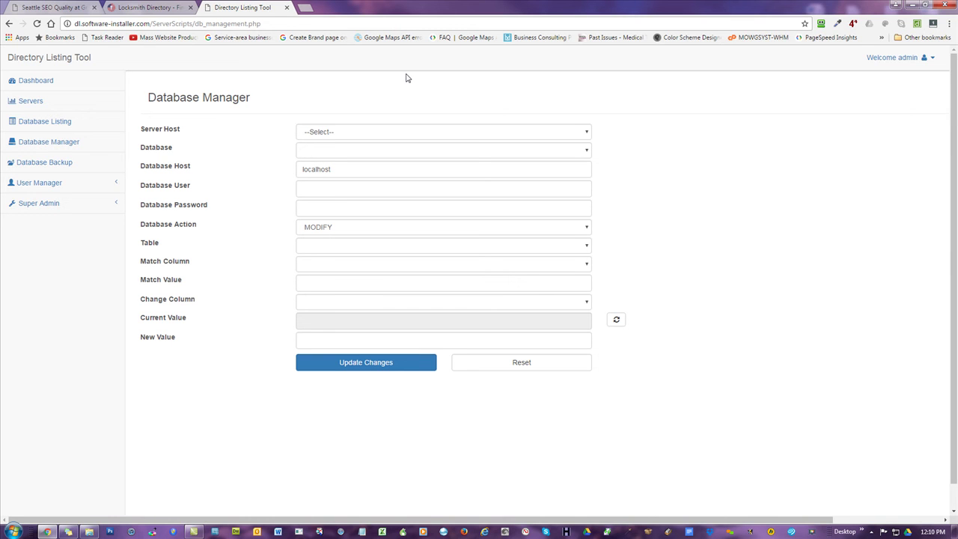
pyautogui.click(345, 228)
pyautogui.click(345, 227)
pyautogui.click(58, 163)
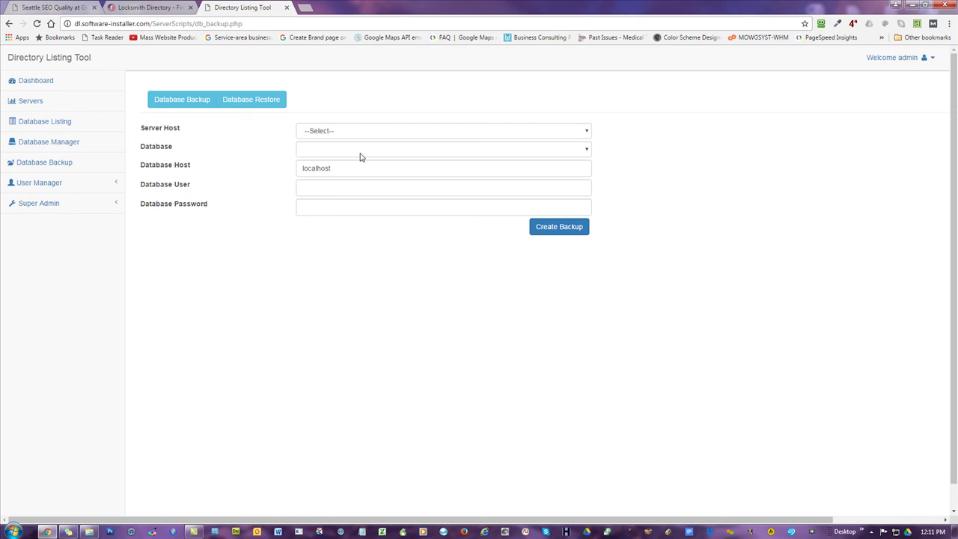
pyautogui.click(56, 186)
pyautogui.click(50, 203)
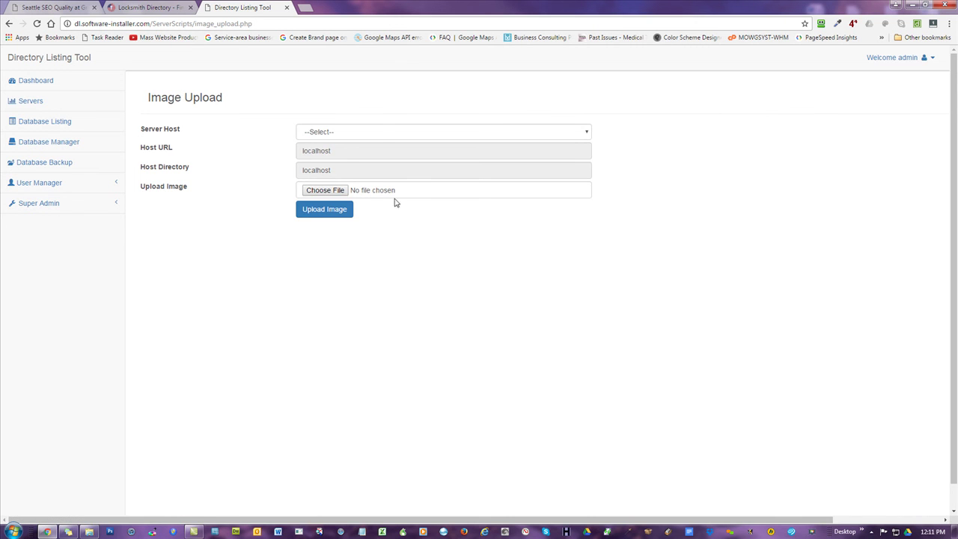
# - Target locksmithdirectory.com for image upload, bring up LDL-Files, and search the site's locksmith listings
pyautogui.click(378, 133)
pyautogui.click(363, 163)
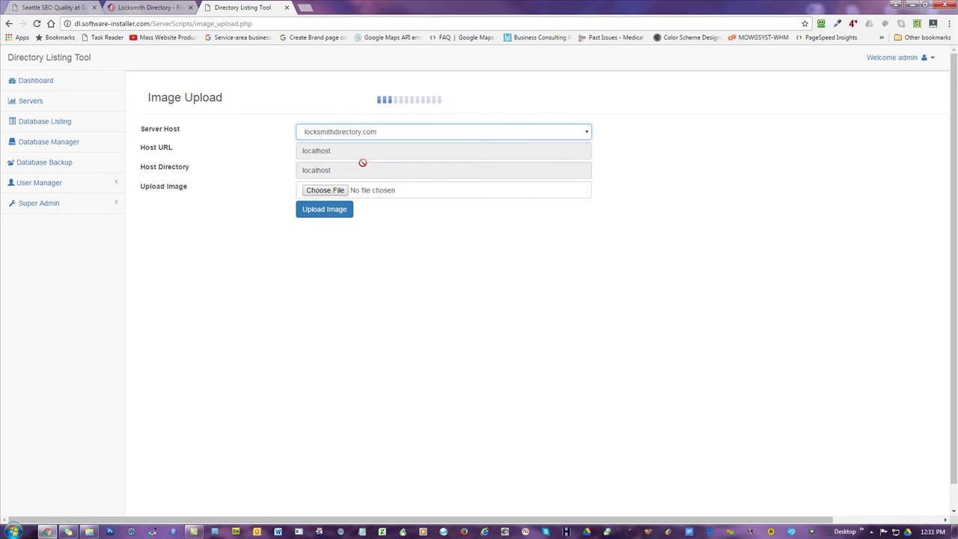
pyautogui.doubleClick(365, 6)
pyautogui.click(202, 94)
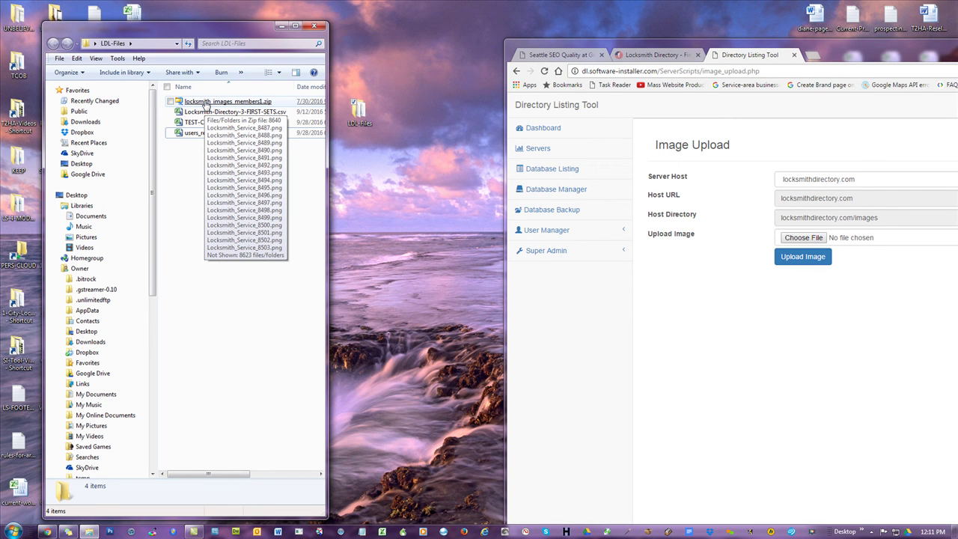
pyautogui.click(660, 55)
pyautogui.click(734, 436)
pyautogui.moveTo(871, 60); pyautogui.dragTo(749, 19)
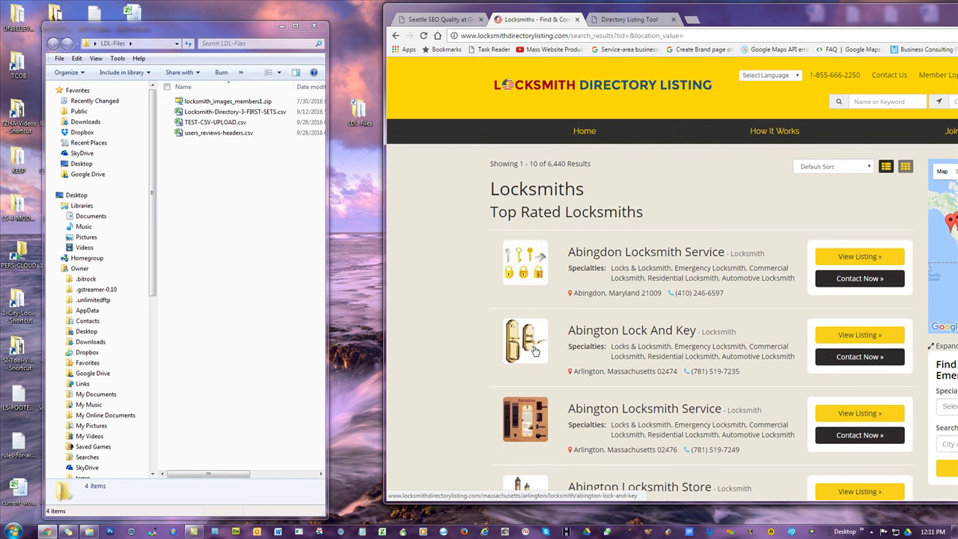
# - Review Abington Lock And Key's listing and Specialties (5) tab, then return to Image Upload
pyautogui.scroll(-3, 576, 323)
pyautogui.scroll(1, 786, 209)
pyautogui.click(855, 187)
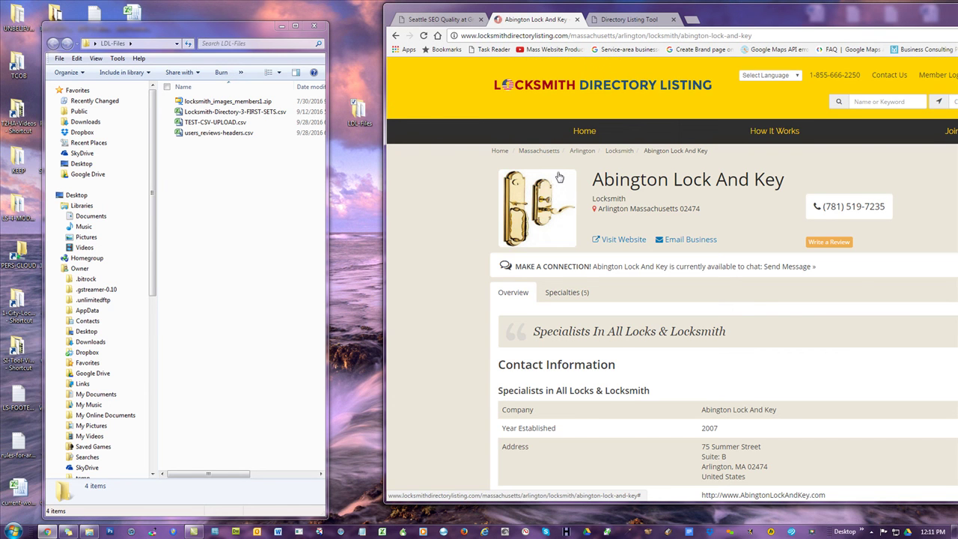
pyautogui.click(569, 293)
pyautogui.scroll(-2, 637, 247)
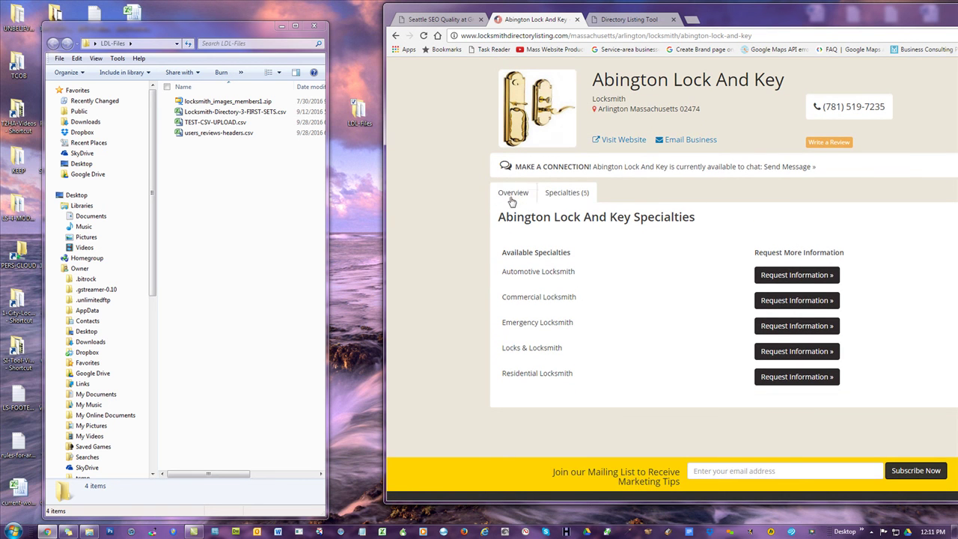
pyautogui.scroll(2, 602, 243)
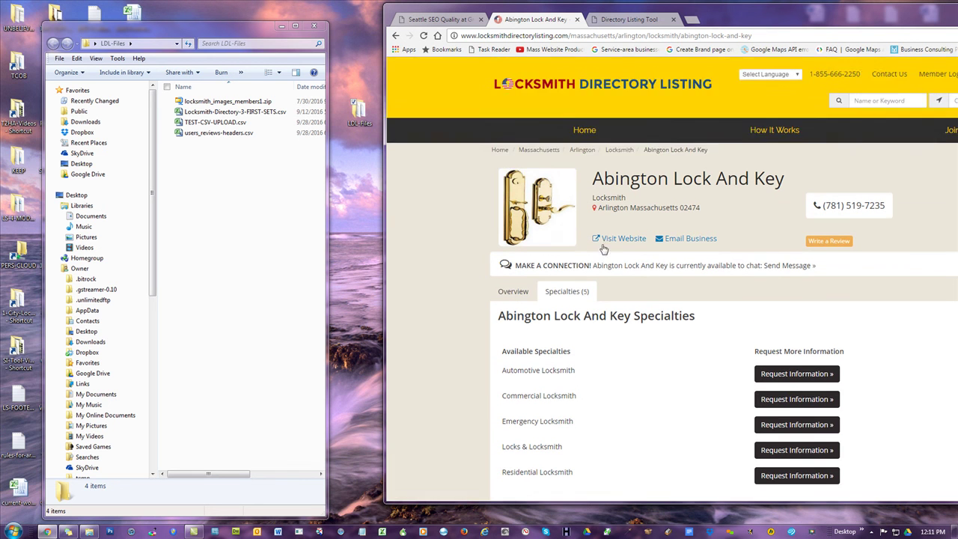
pyautogui.click(618, 25)
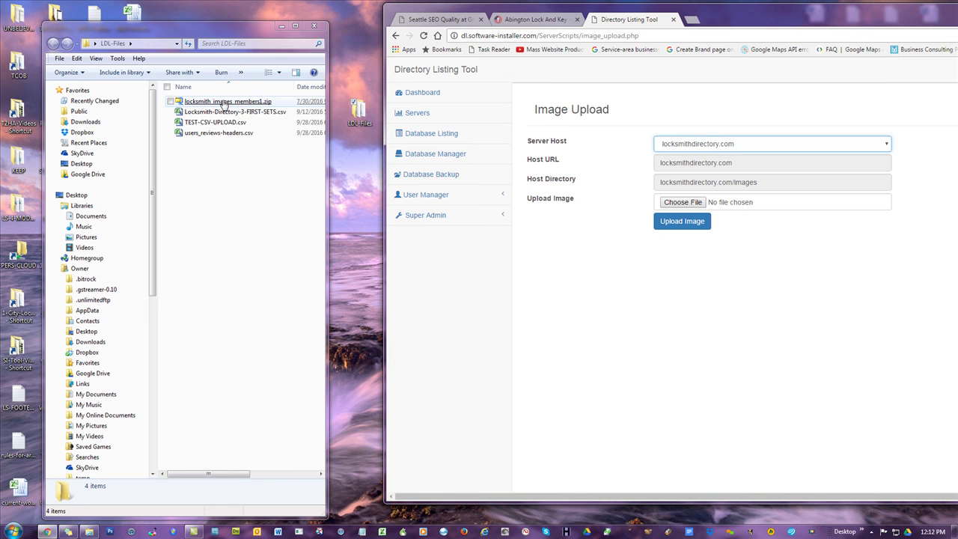
# - Drag locksmith_images_members1.zip from LDL-Files onto Choose File, then open the CSV Upload page
pyautogui.click(323, 214)
pyautogui.moveTo(326, 208); pyautogui.dragTo(473, 201)
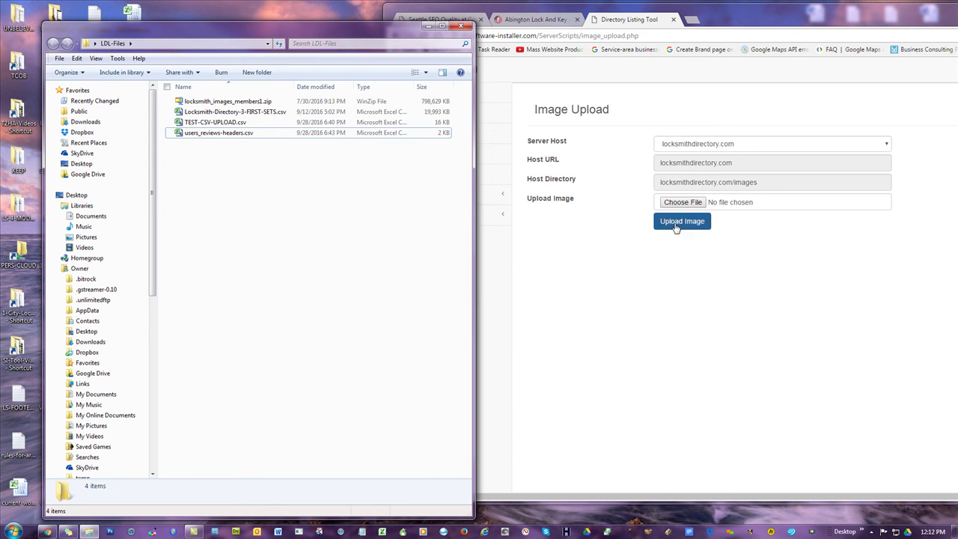
pyautogui.click(222, 105)
pyautogui.moveTo(221, 105); pyautogui.dragTo(682, 203)
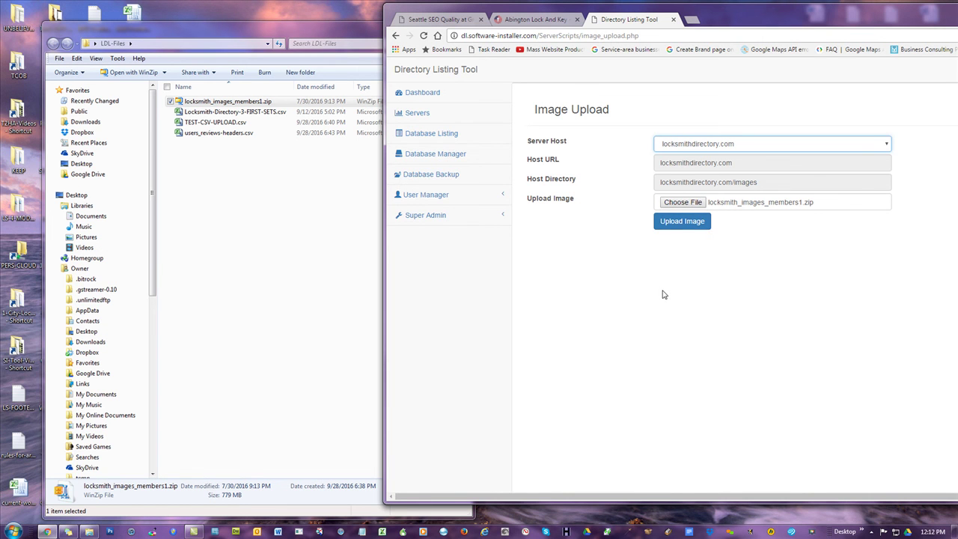
pyautogui.click(425, 195)
pyautogui.click(424, 238)
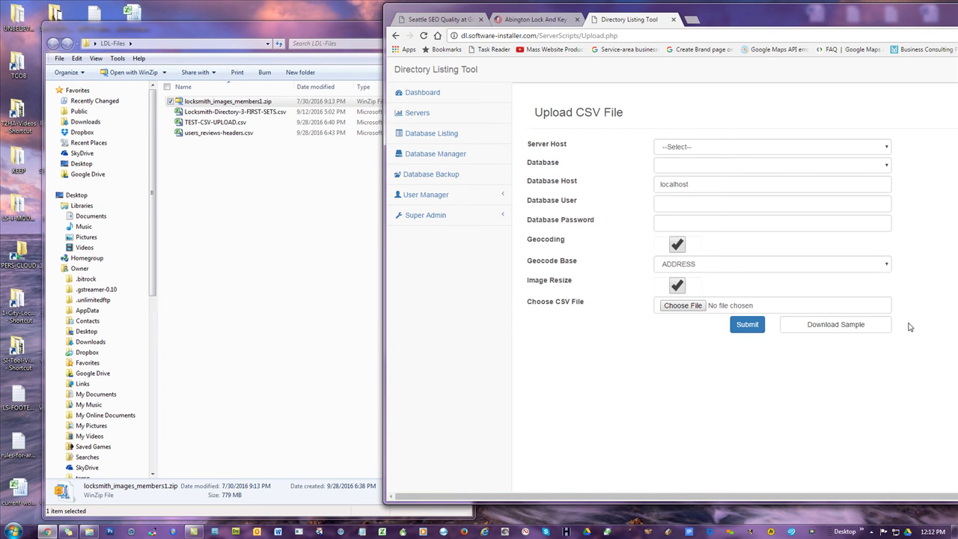
# - Try Download Sample (404 error), go back, and open the Upload Table Data form
pyautogui.click(837, 325)
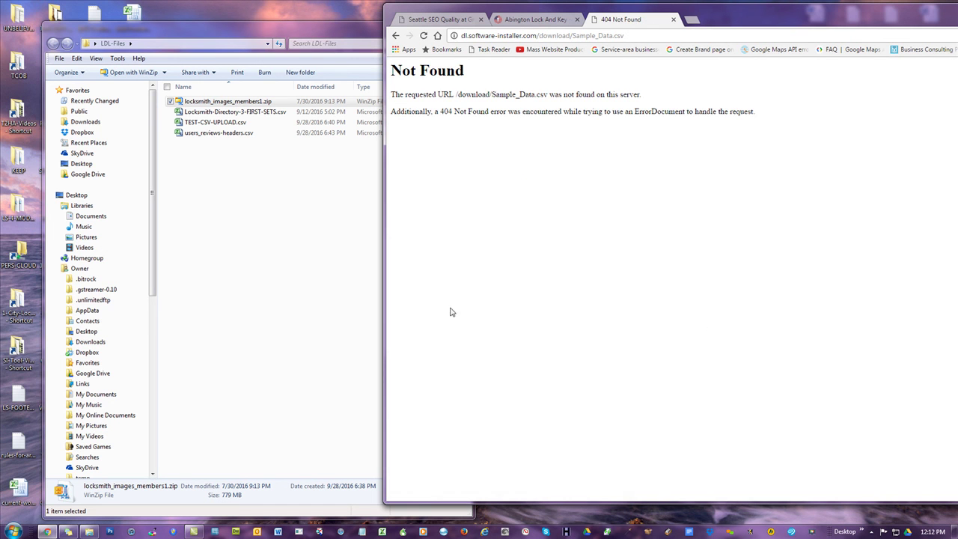
pyautogui.click(395, 36)
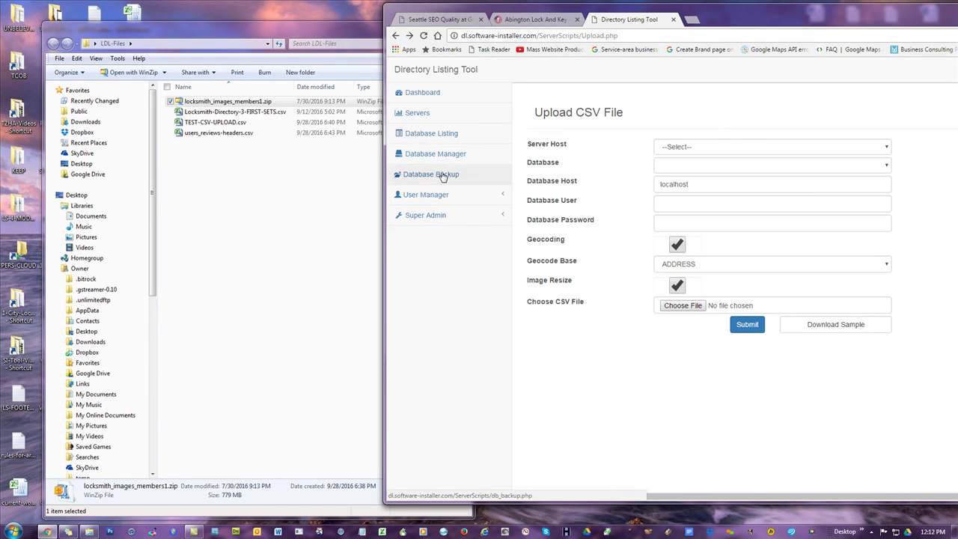
pyautogui.click(436, 194)
pyautogui.click(432, 254)
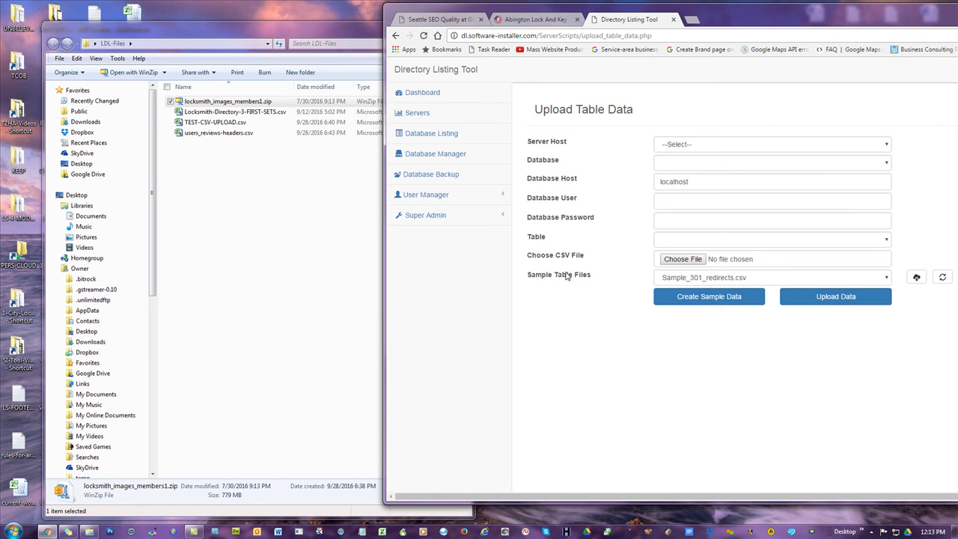
# - Select Sample_form_fields.csv as the sample table file and drag the browser window left
pyautogui.click(723, 281)
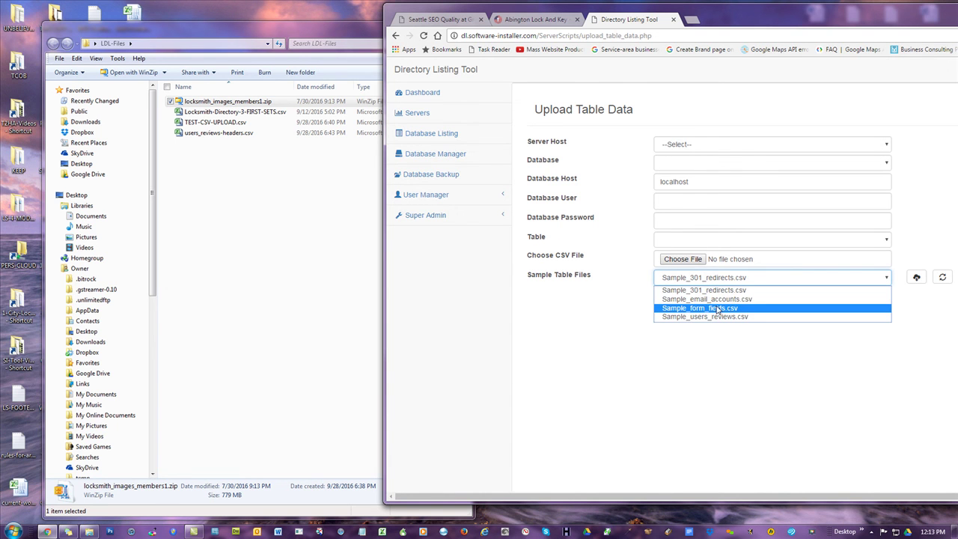
pyautogui.click(717, 309)
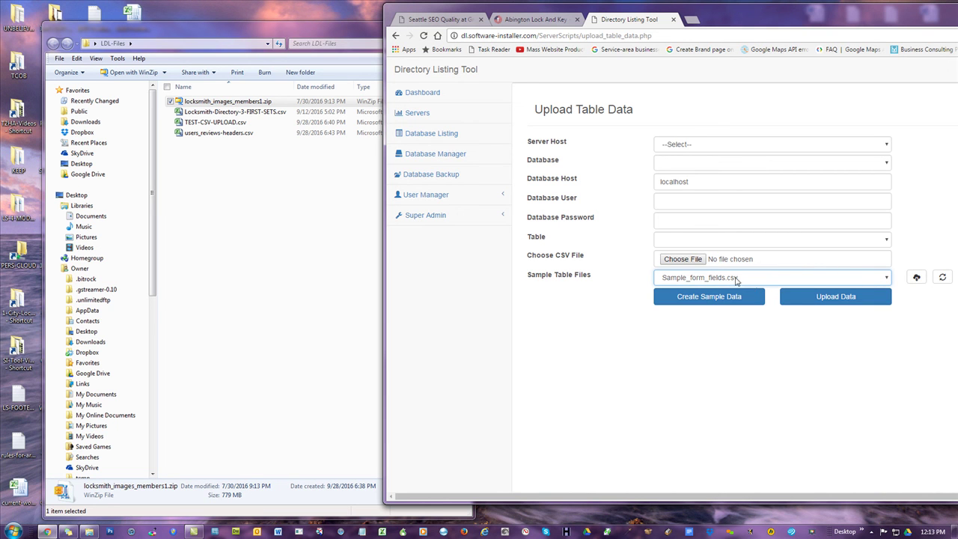
pyautogui.click(497, 286)
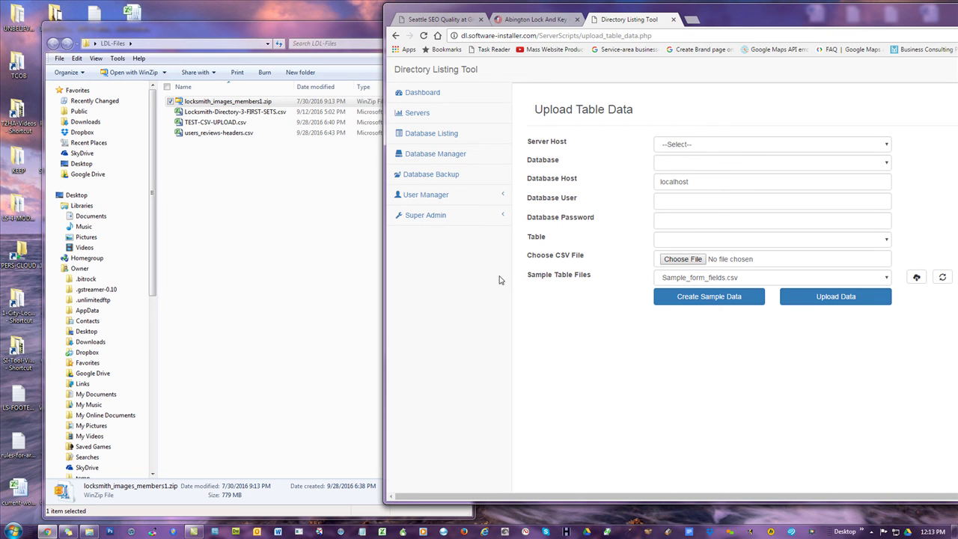
pyautogui.moveTo(757, 24); pyautogui.dragTo(469, 4)
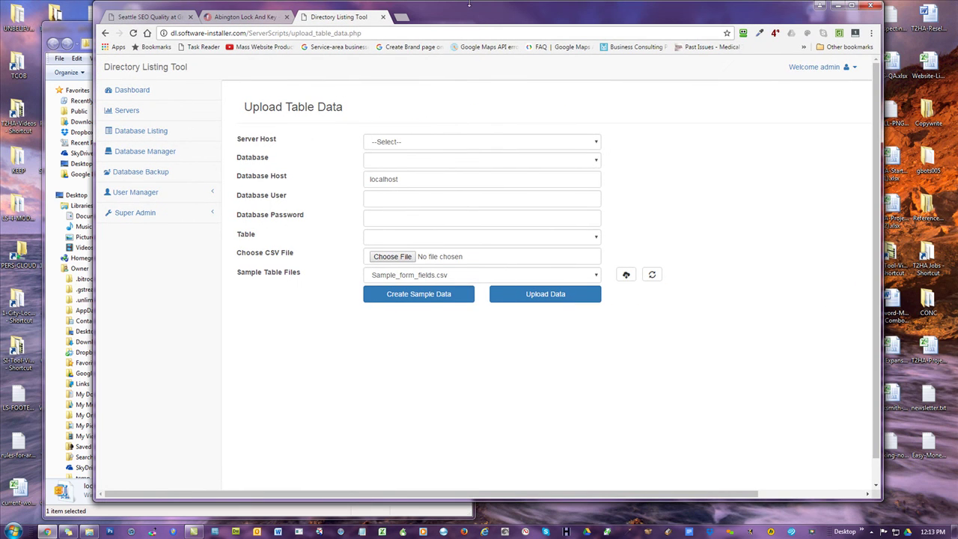
# - Start a new Notepad document and set its font size to 48 points
pyautogui.click(361, 531)
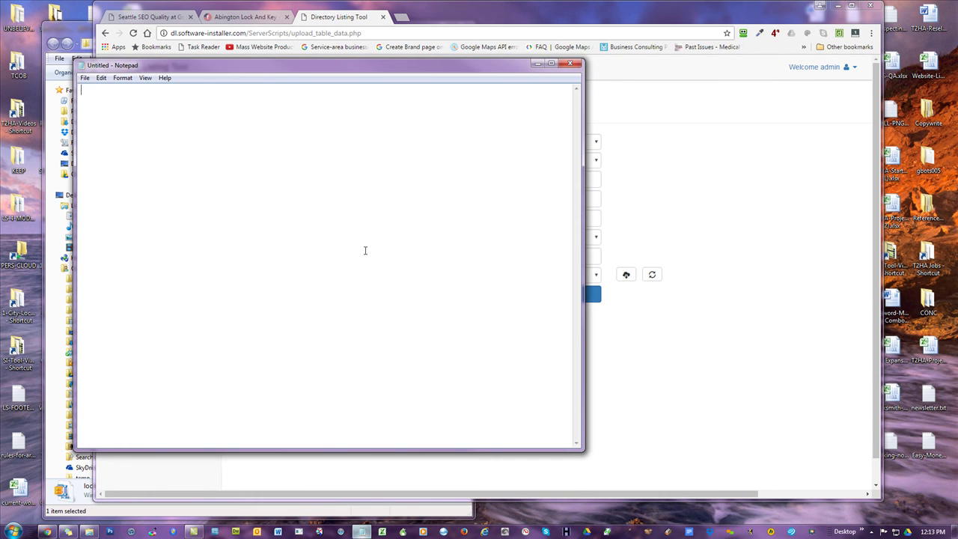
pyautogui.click(121, 78)
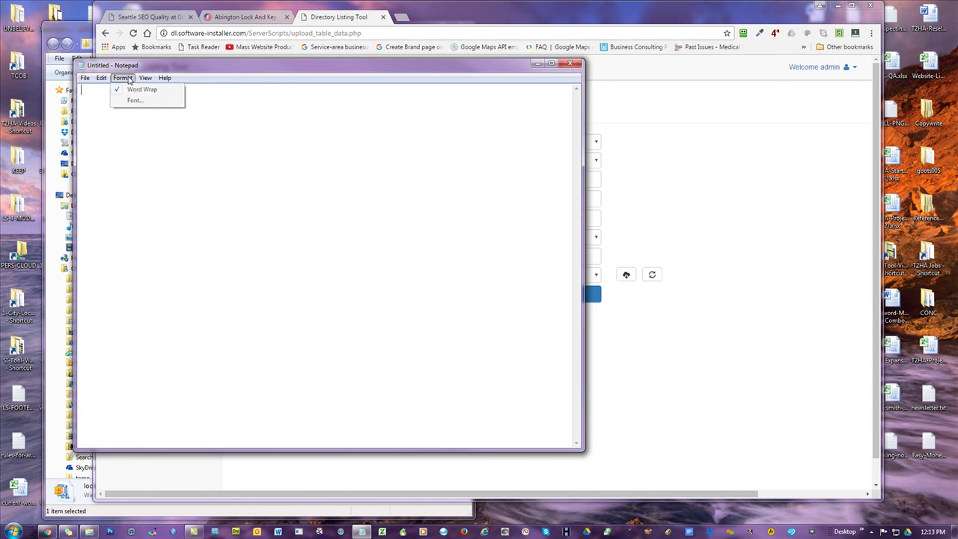
pyautogui.moveTo(146, 82)
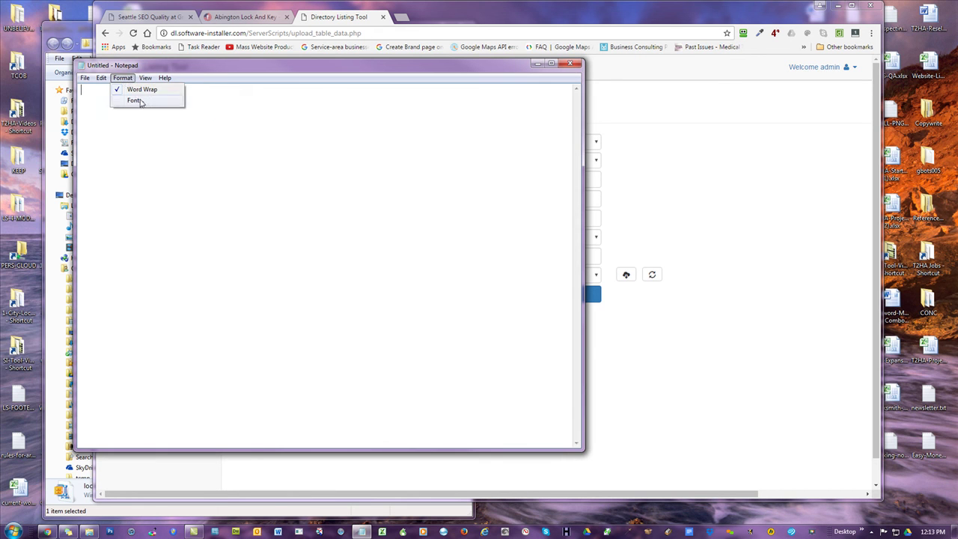
pyautogui.click(134, 99)
pyautogui.click(272, 223)
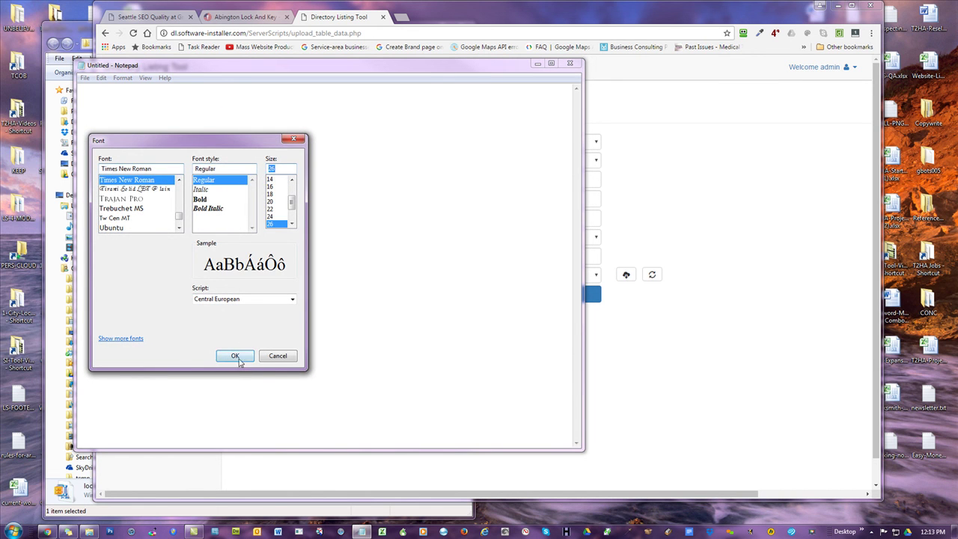
pyautogui.scroll(-1, 269, 209)
pyautogui.click(271, 217)
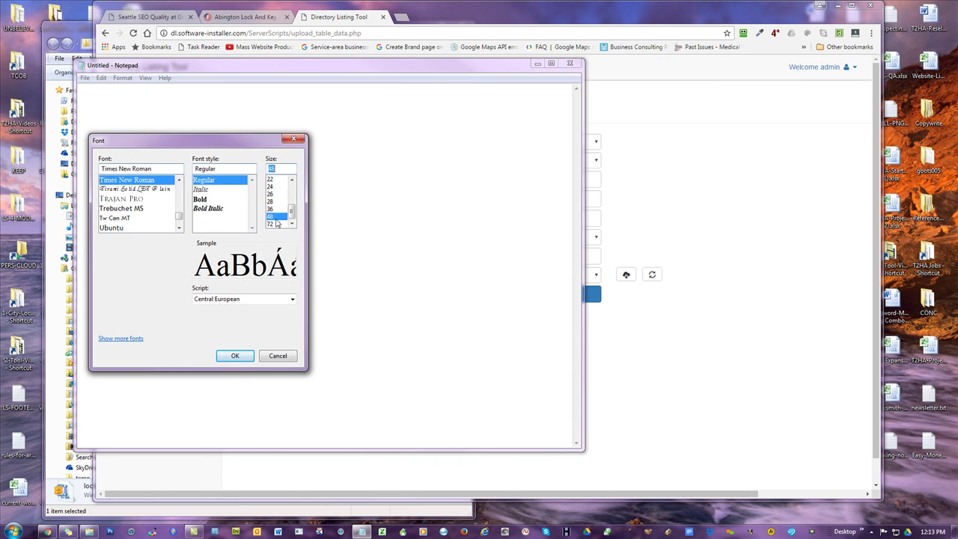
pyautogui.click(241, 358)
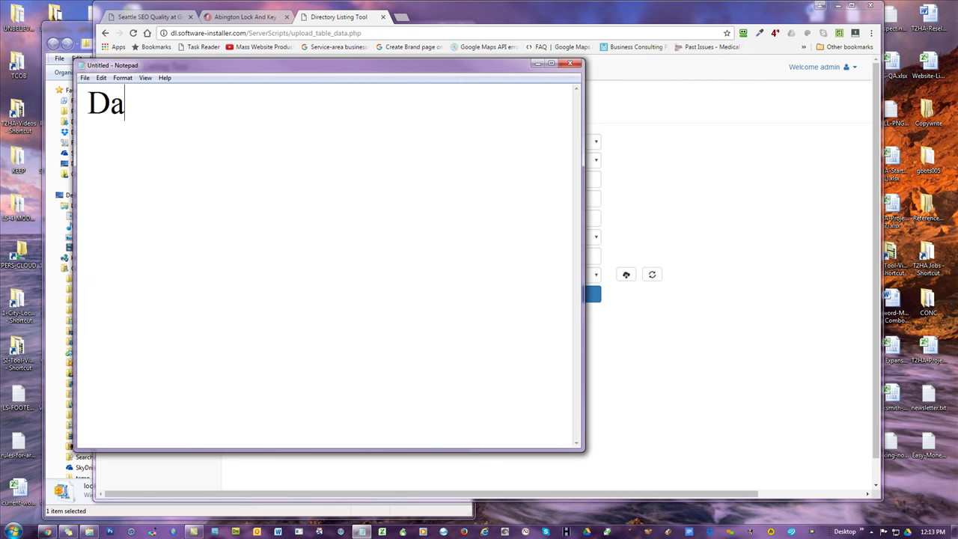
# - Enter the contact's full name, phone number and support e-mail on separate lines, then widen the window
pyautogui.press('Return')
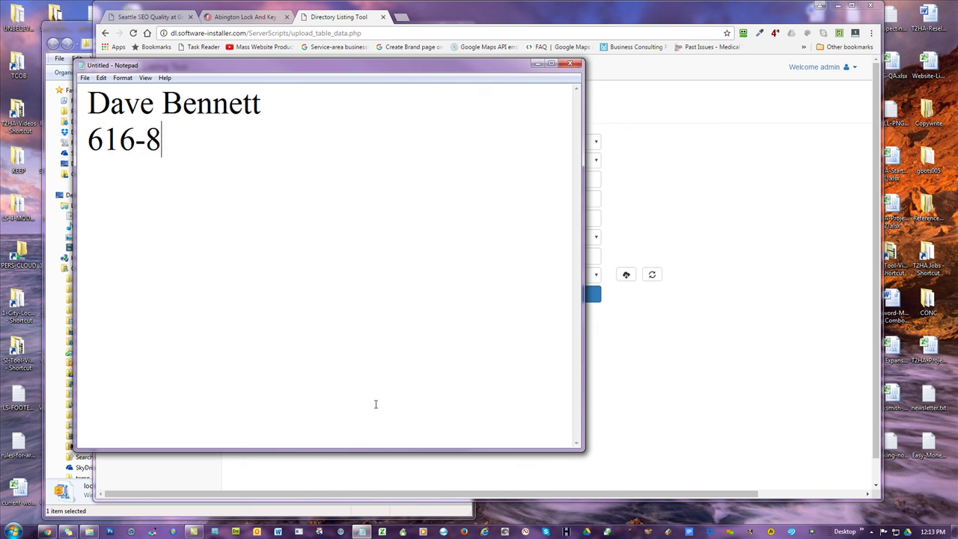
pyautogui.press('Return')
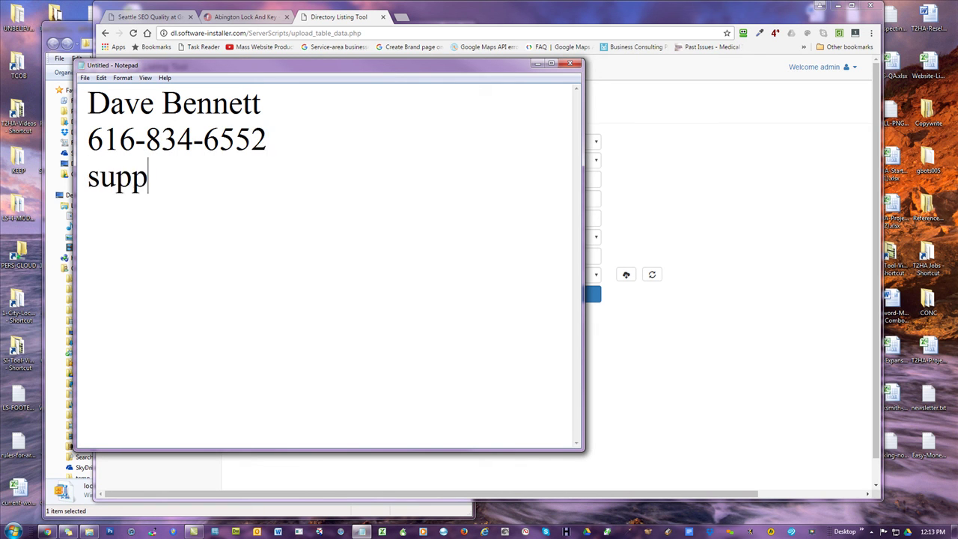
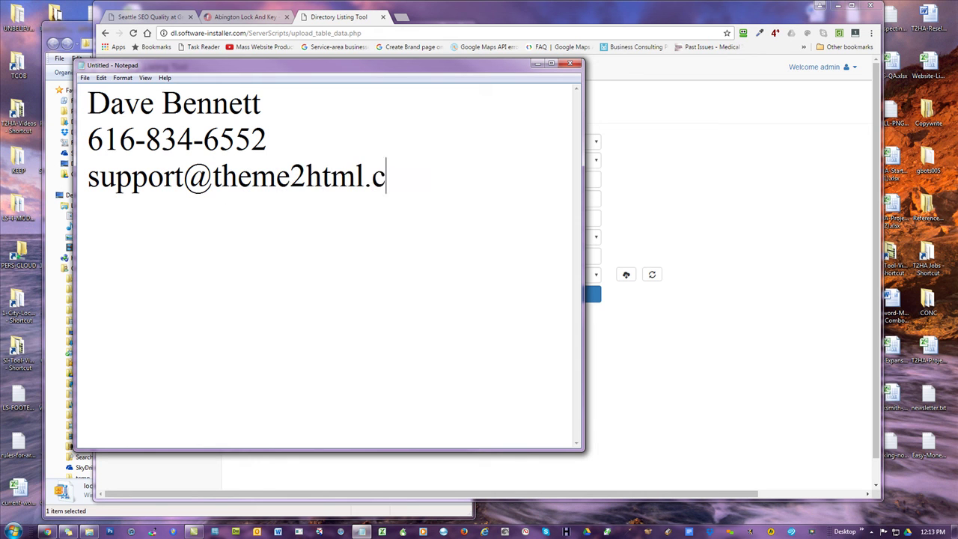
pyautogui.press('Return')
pyautogui.moveTo(583, 227); pyautogui.dragTo(713, 228)
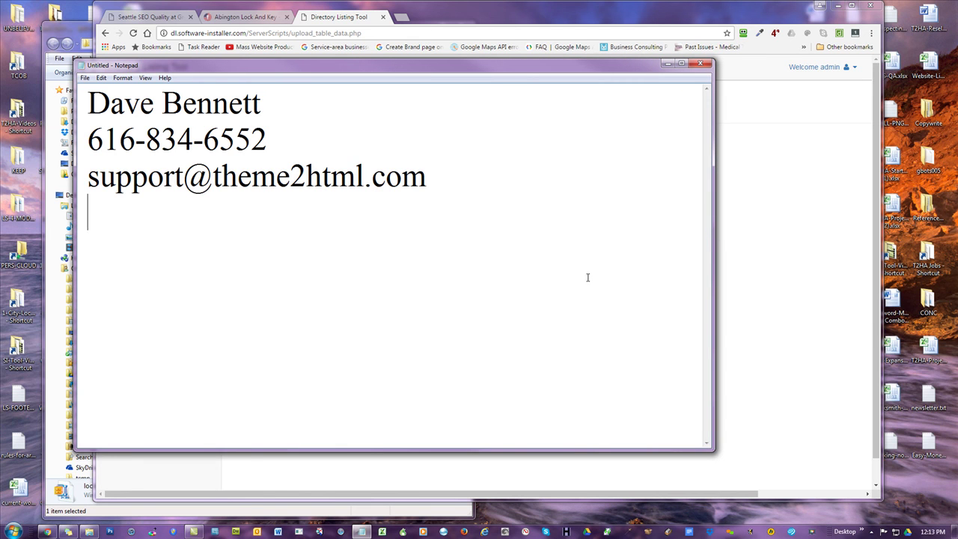